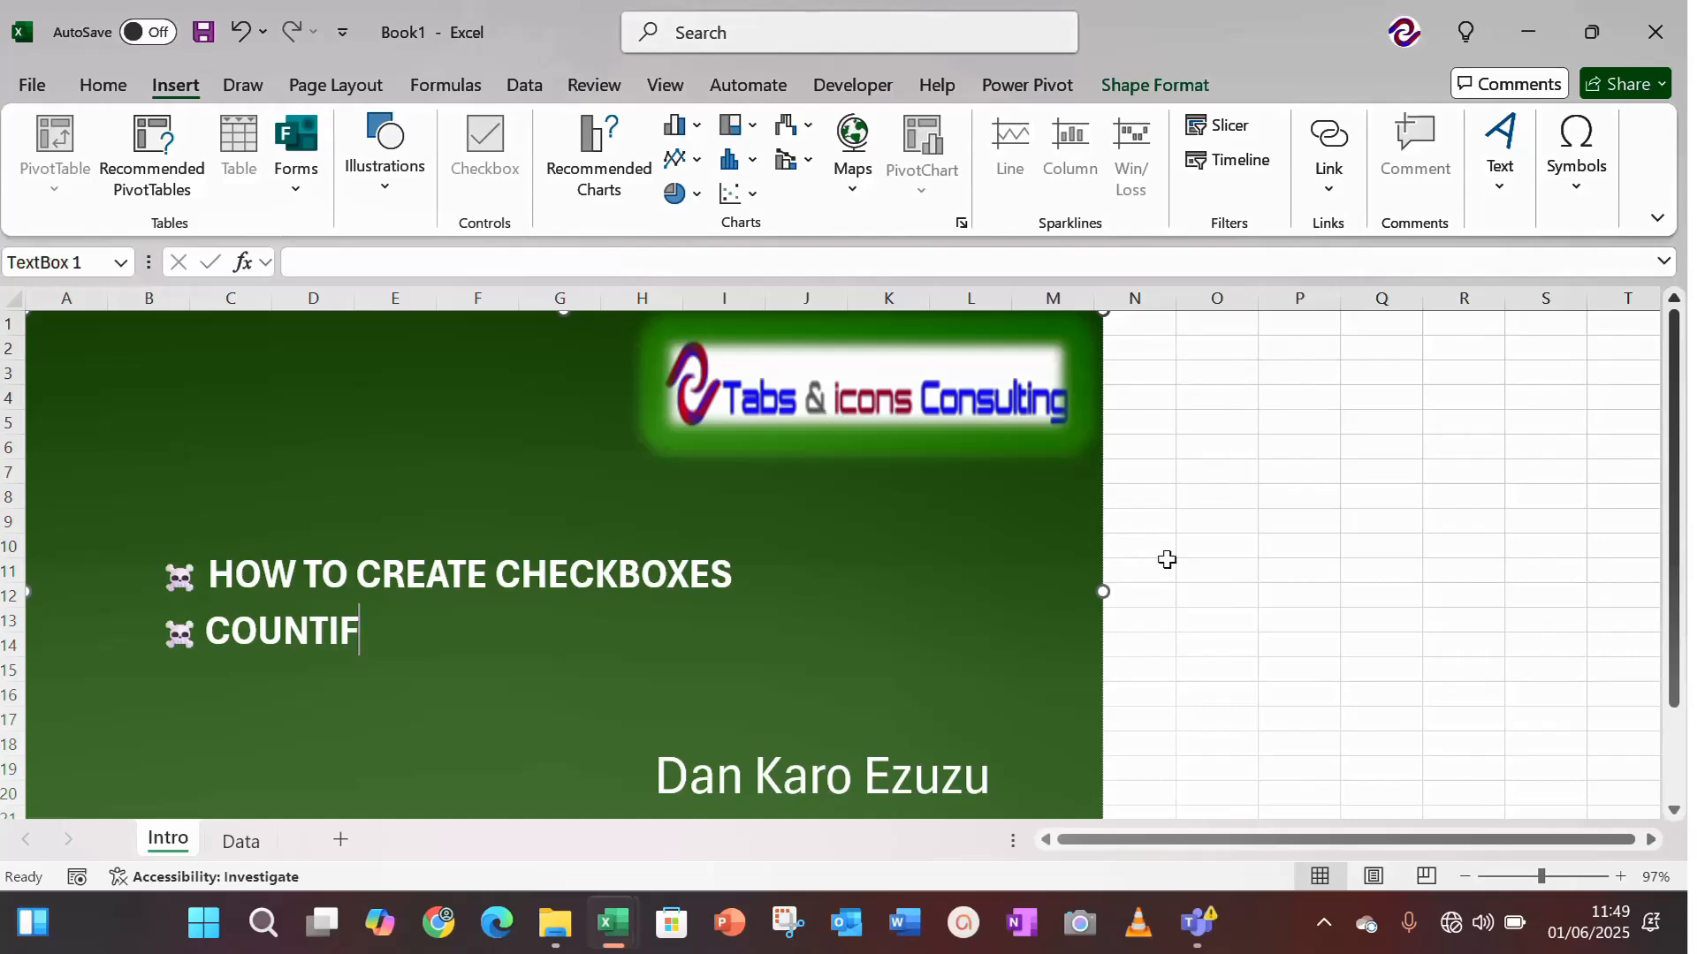
# Open the Data sheet and examine the date headings in D2:J2 and the coloured header row above them.
pyautogui.click(254, 847)
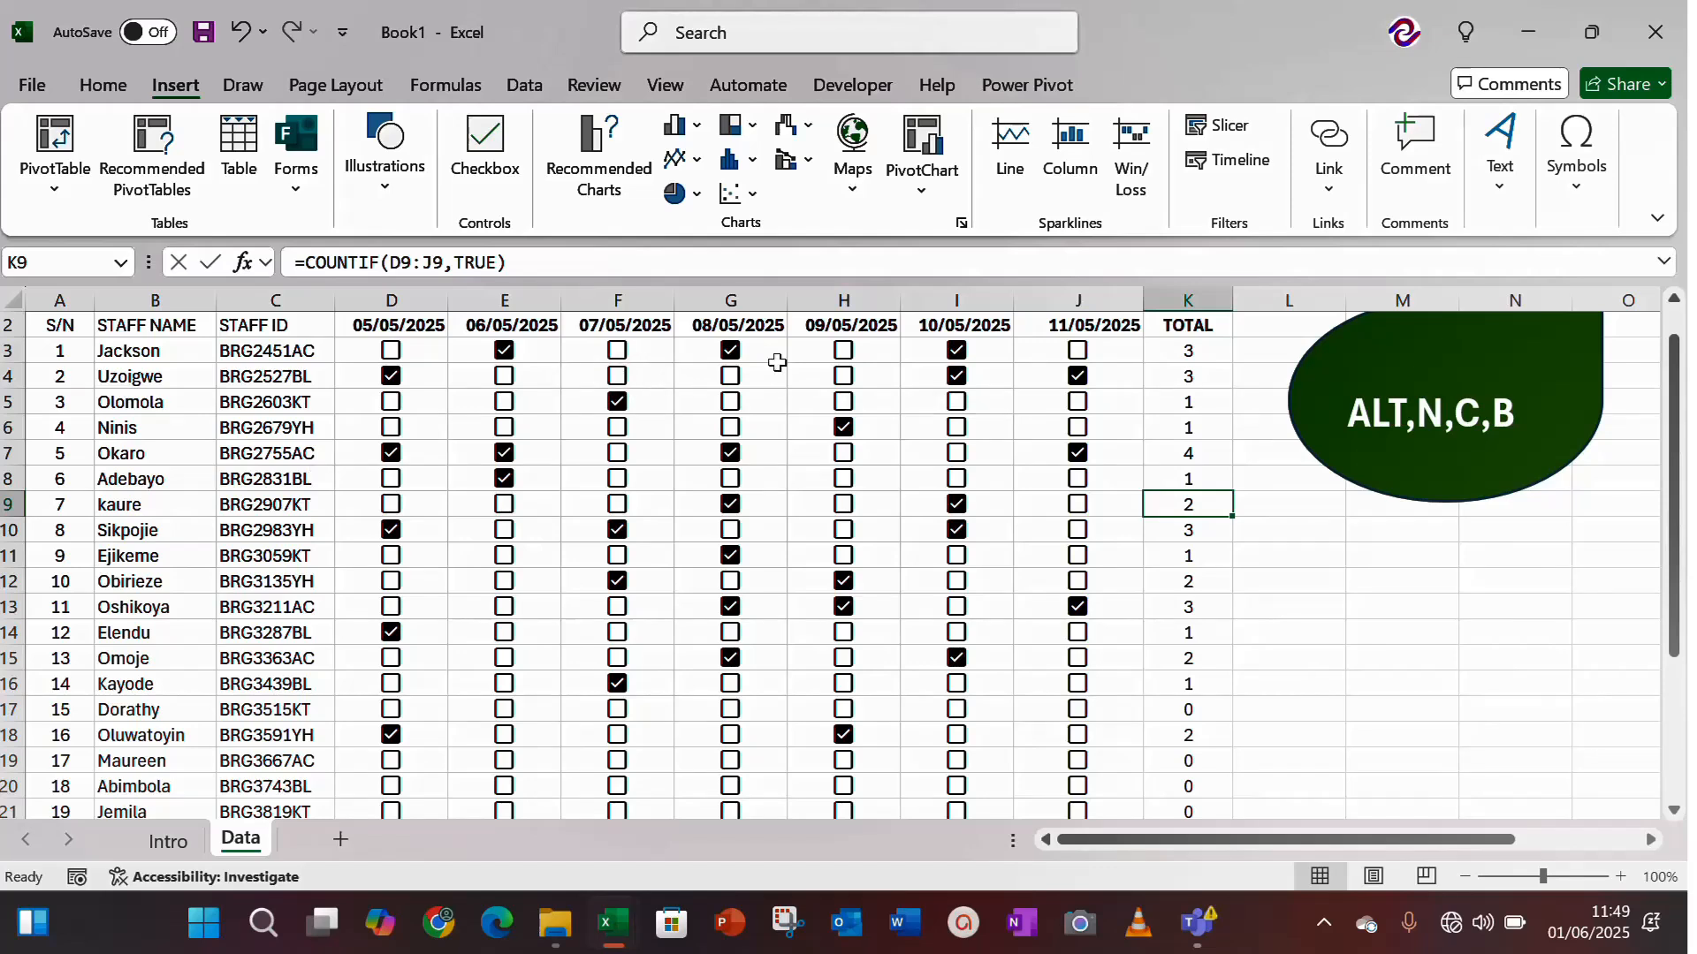
pyautogui.click(416, 329)
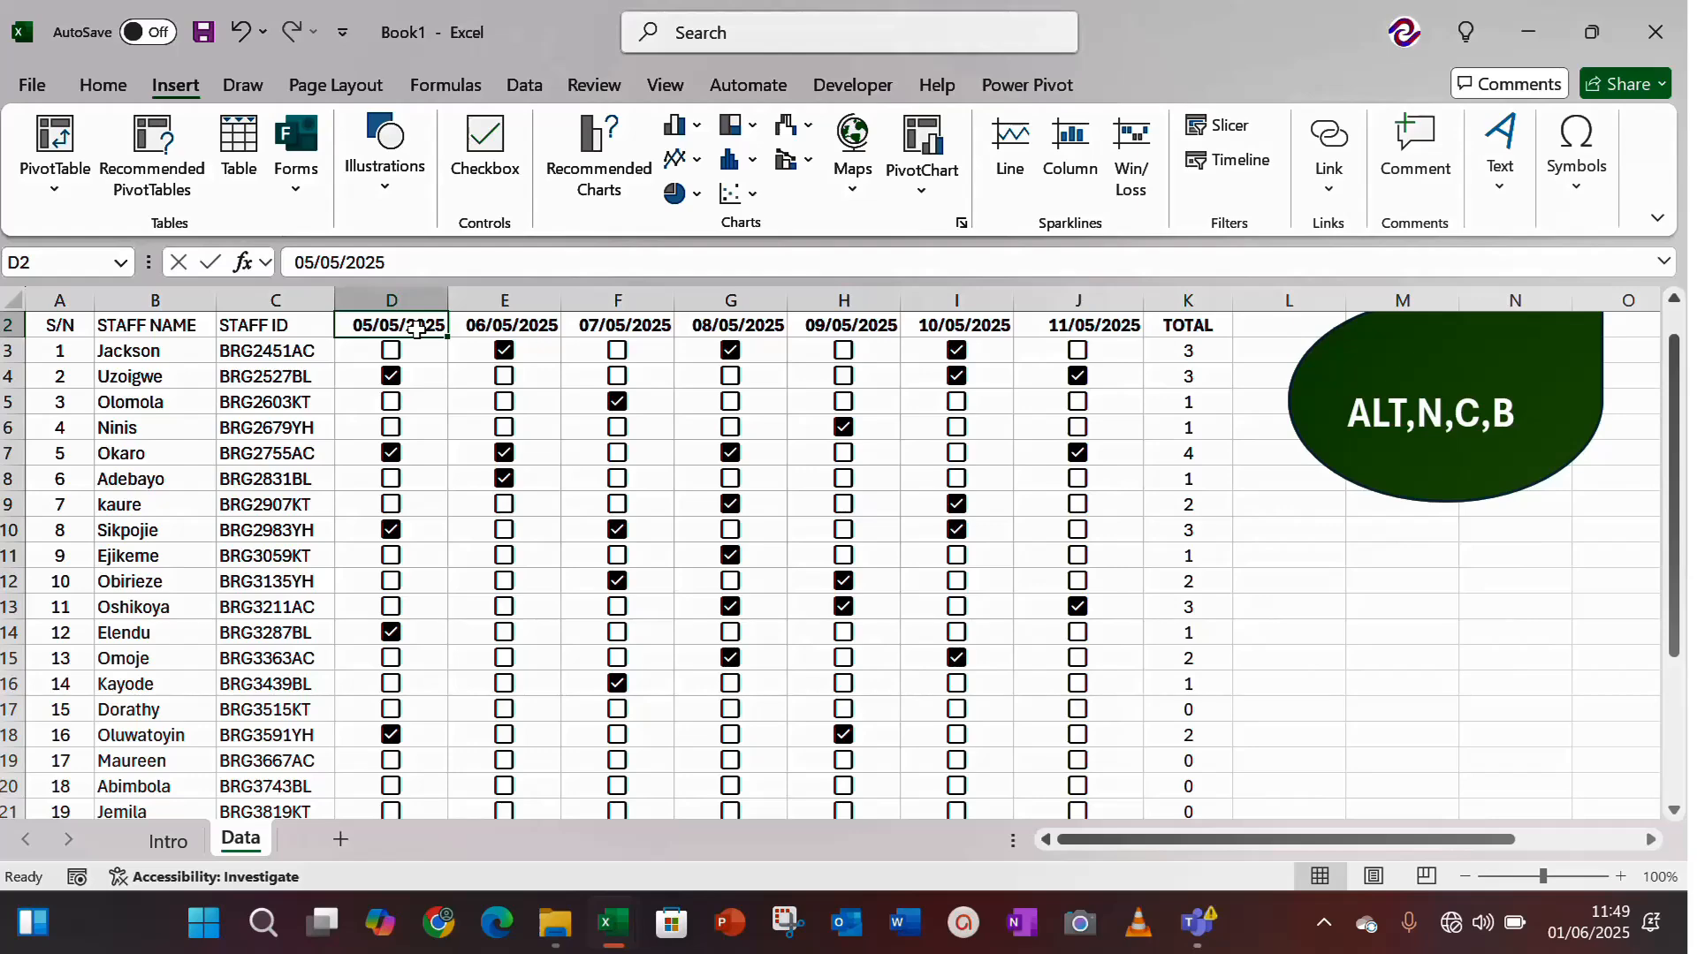
pyautogui.press('Right')
pyautogui.press('Right')
pyautogui.press('Right')
pyautogui.press('Right')
pyautogui.press('Right')
pyautogui.press('Right')
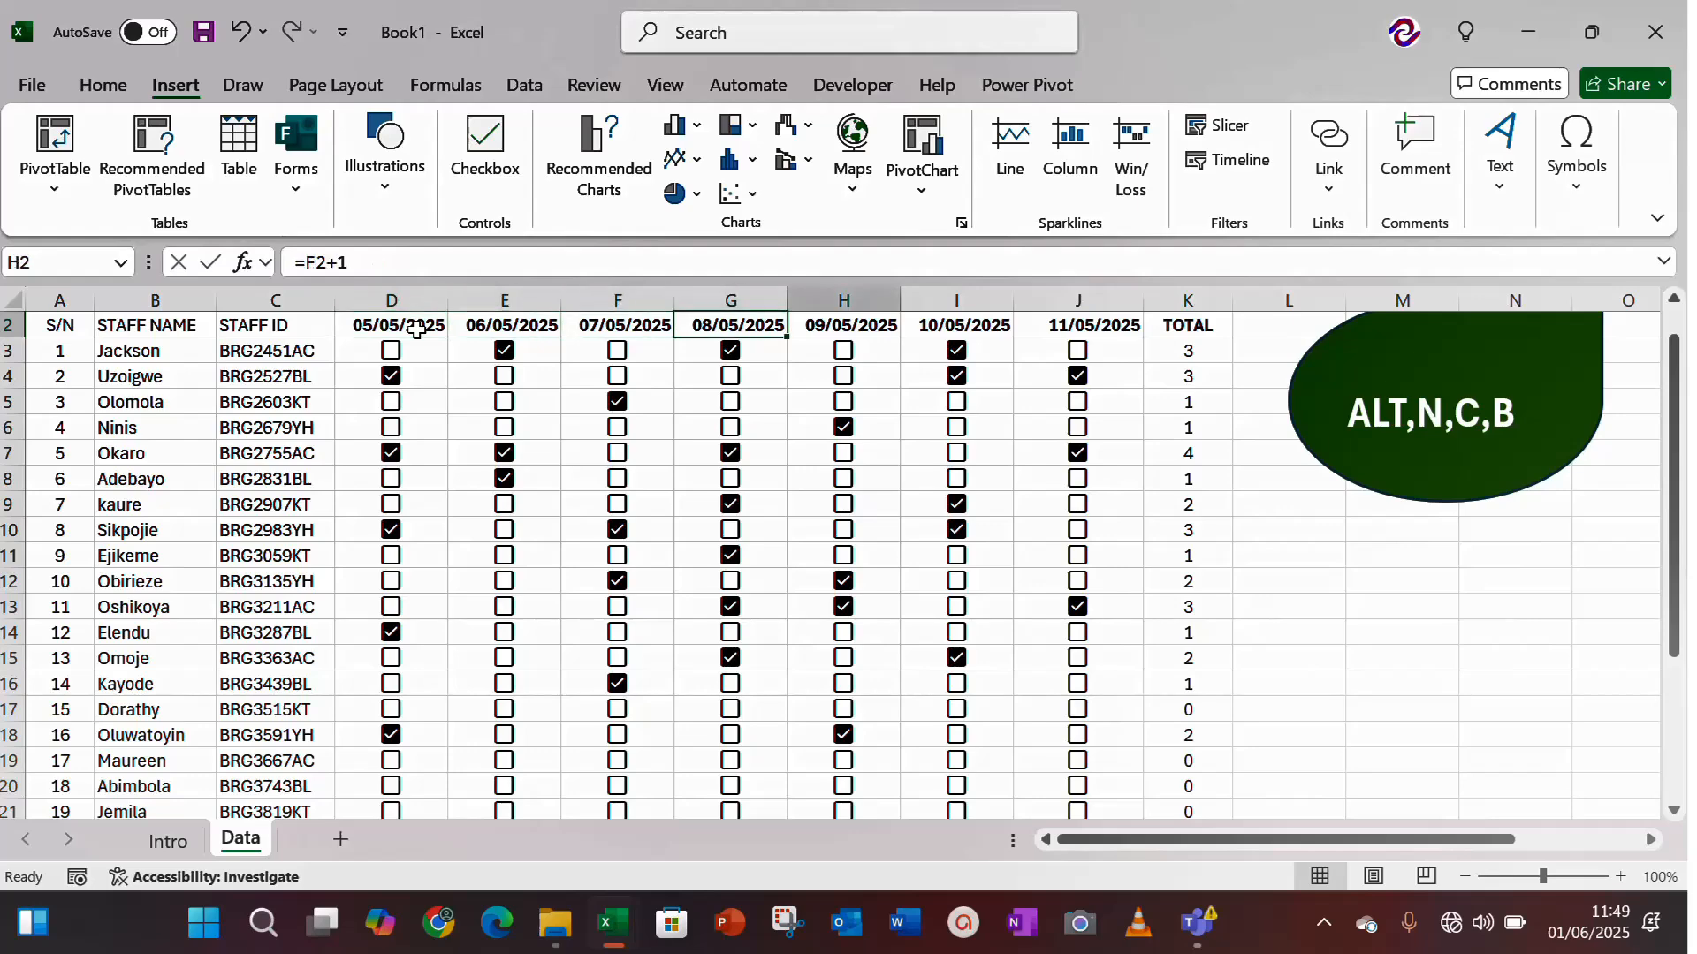
pyautogui.press('Up')
pyautogui.press('Down')
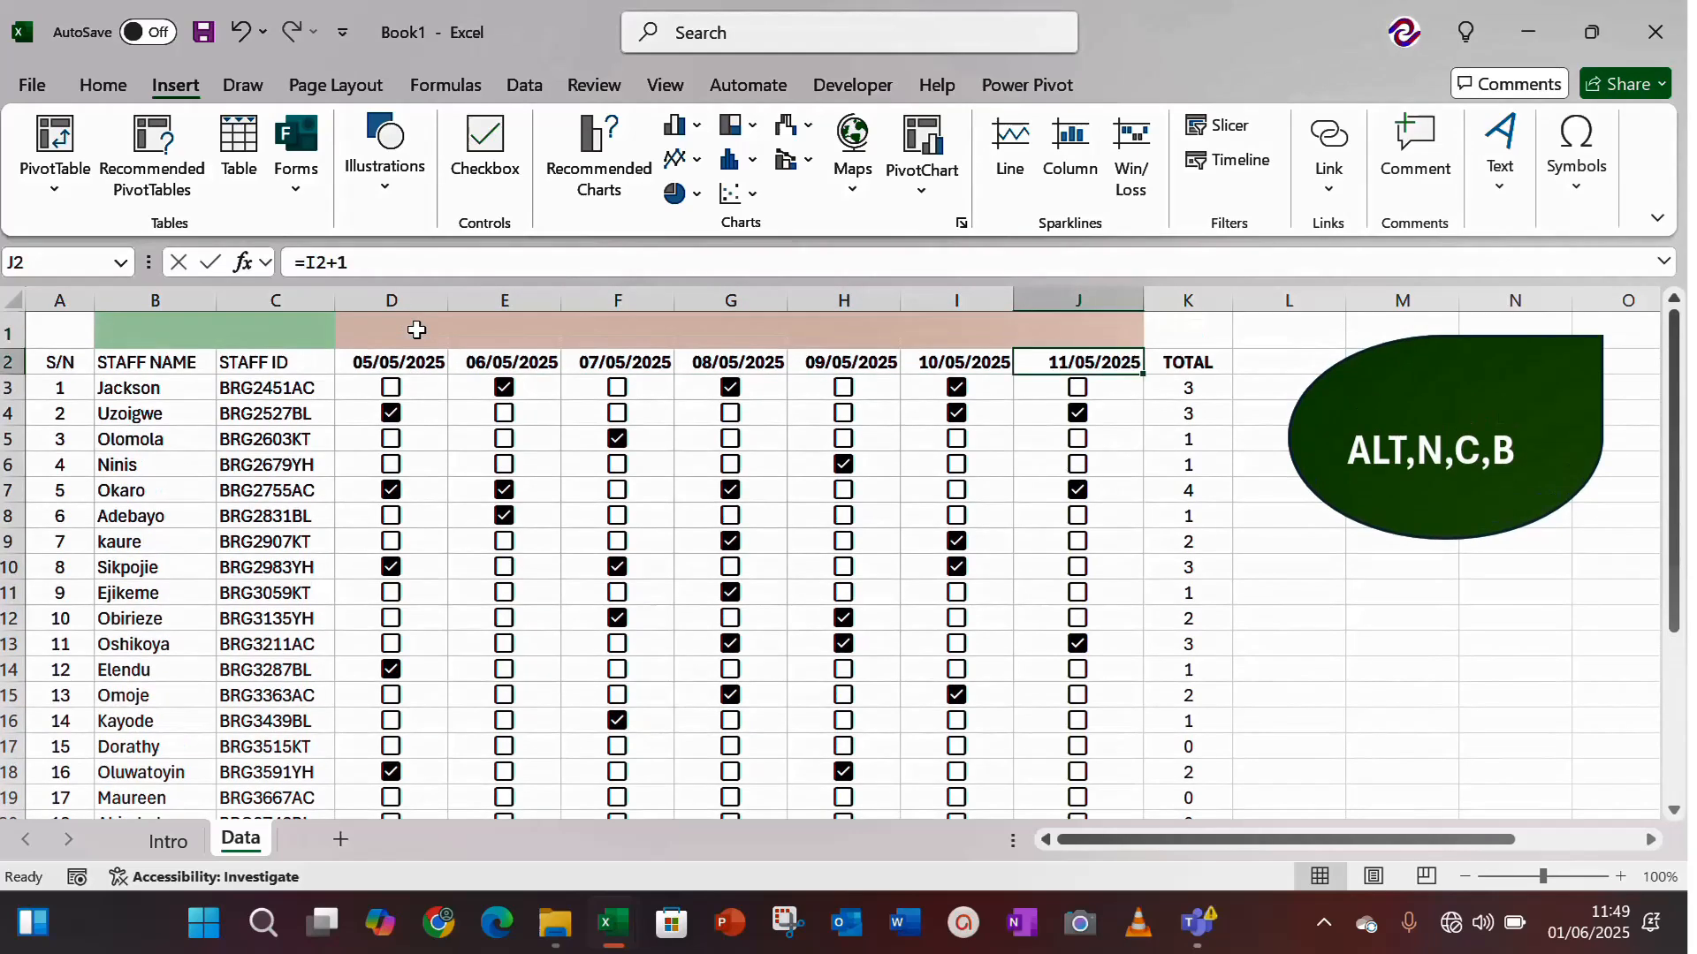
pyautogui.press('Up')
pyautogui.press('Left')
pyautogui.press('Left')
pyautogui.press('Left')
pyautogui.press('Left')
pyautogui.press('Left')
pyautogui.press('Left')
pyautogui.press('Left')
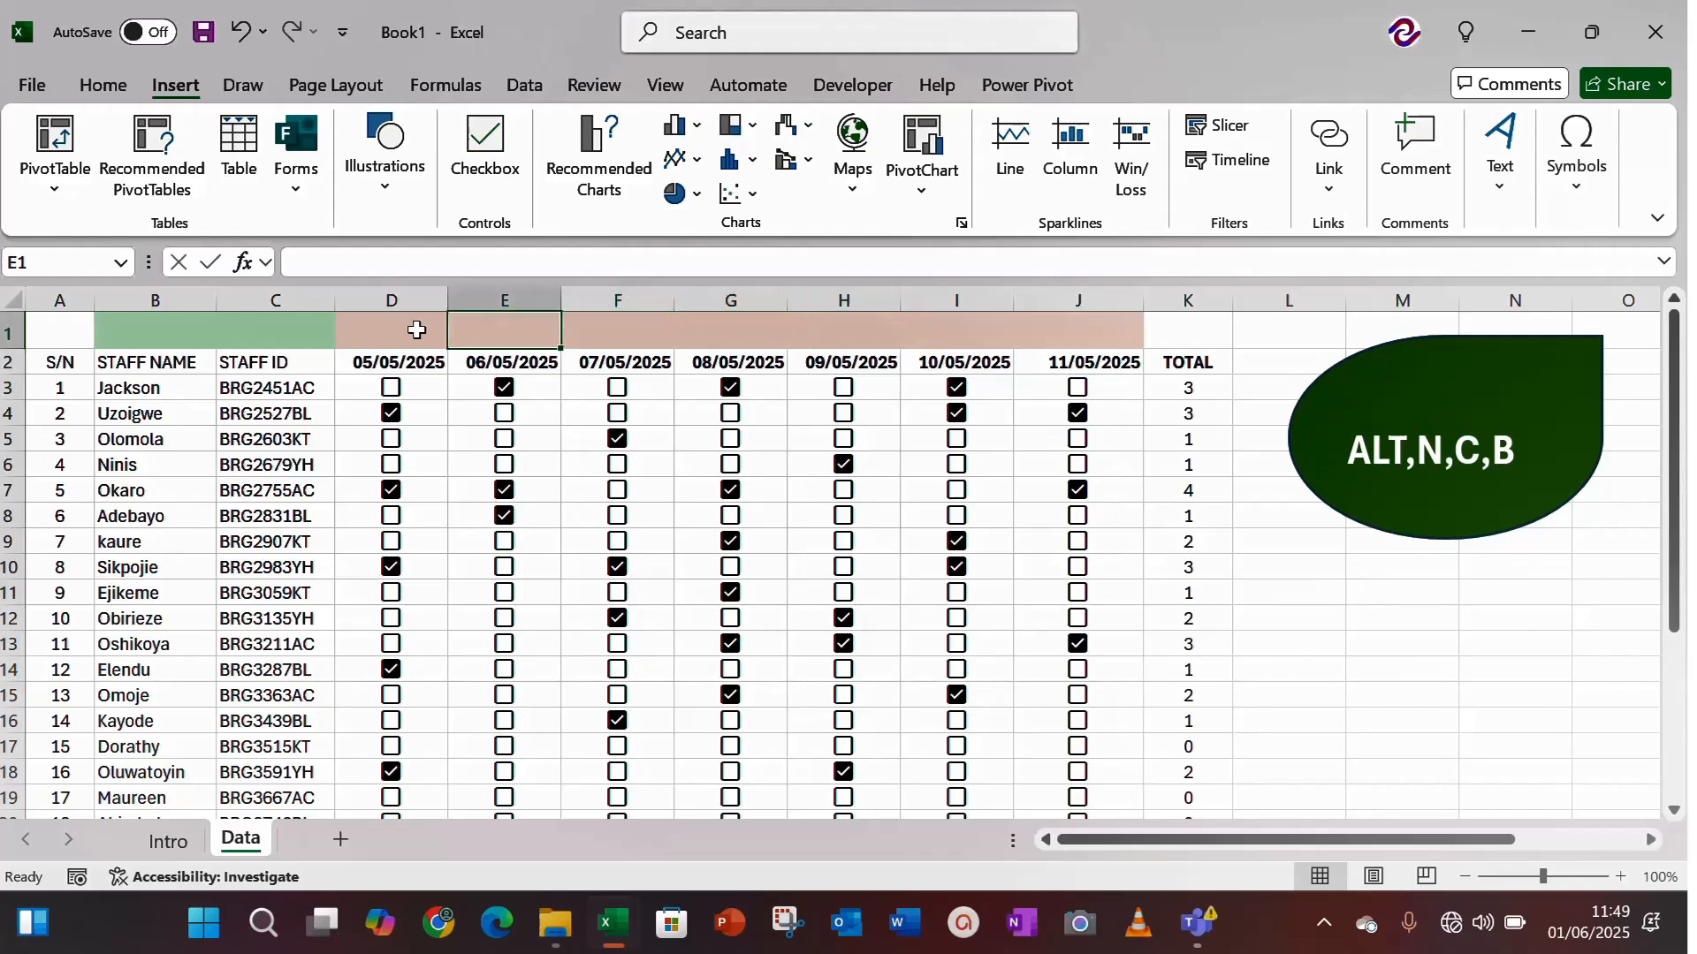
# Examine the first staff row's attendance checkboxes across the dates and the formula in its TOTAL cell.
pyautogui.press('Down')
pyautogui.press('Down')
pyautogui.press('Right')
pyautogui.press('Right')
pyautogui.press('Right')
pyautogui.press('Right')
pyautogui.press('Right')
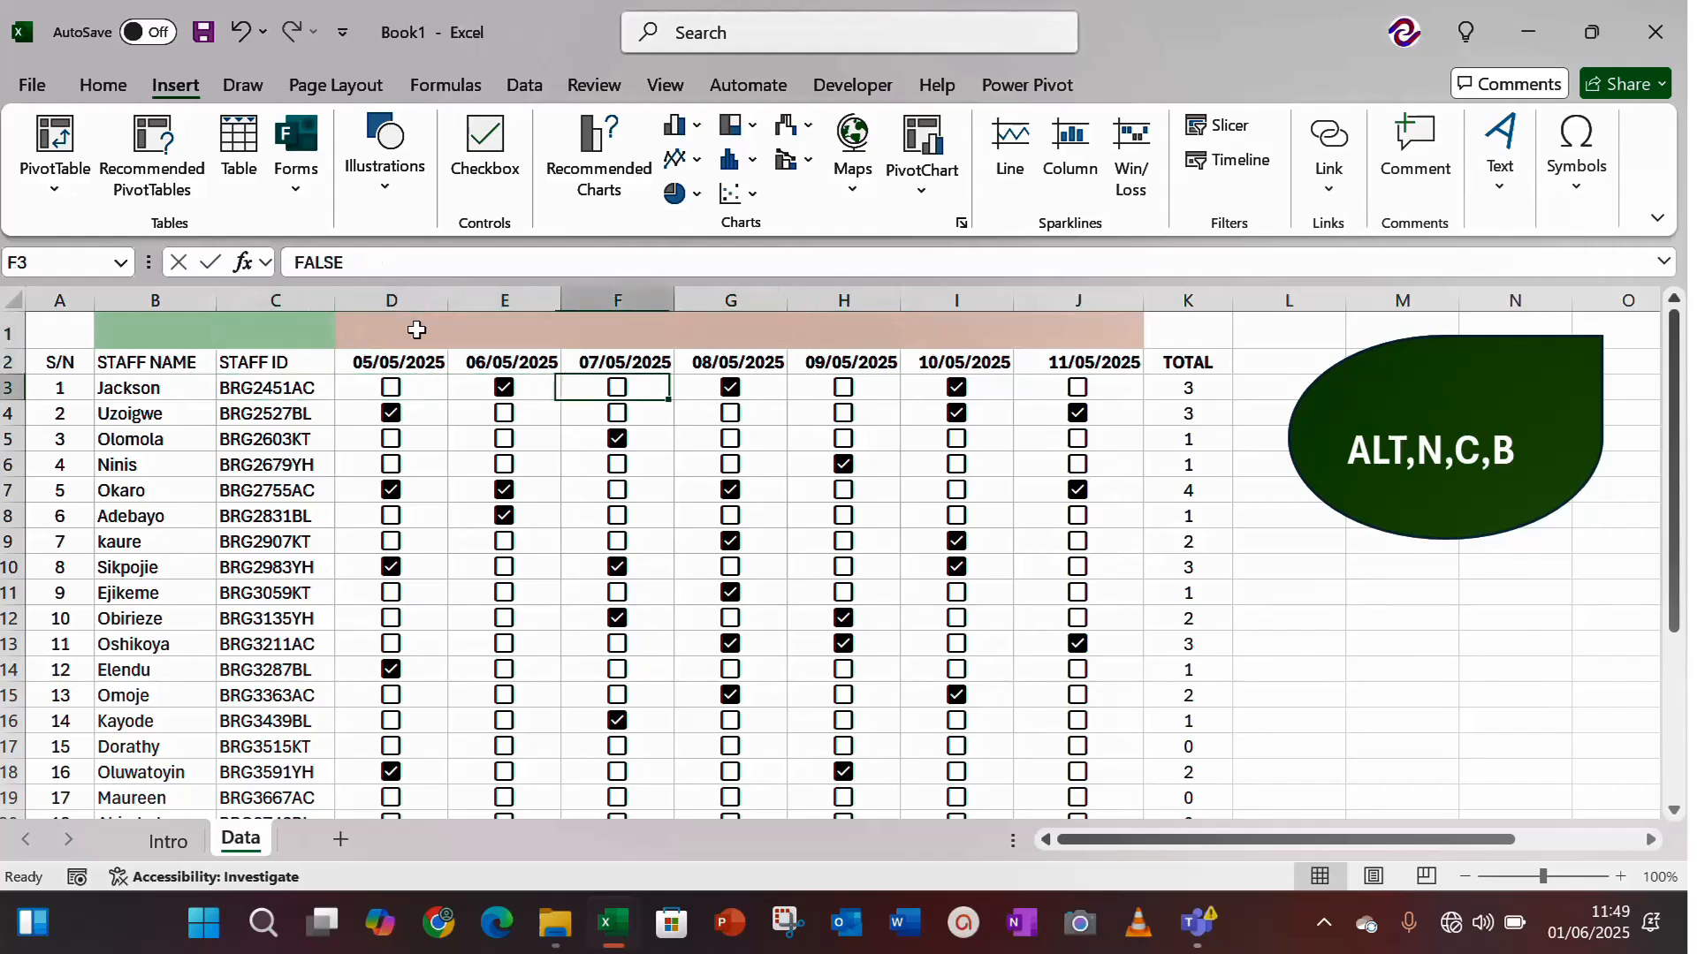
pyautogui.press('Right')
pyautogui.press('Right')
pyautogui.press('Right')
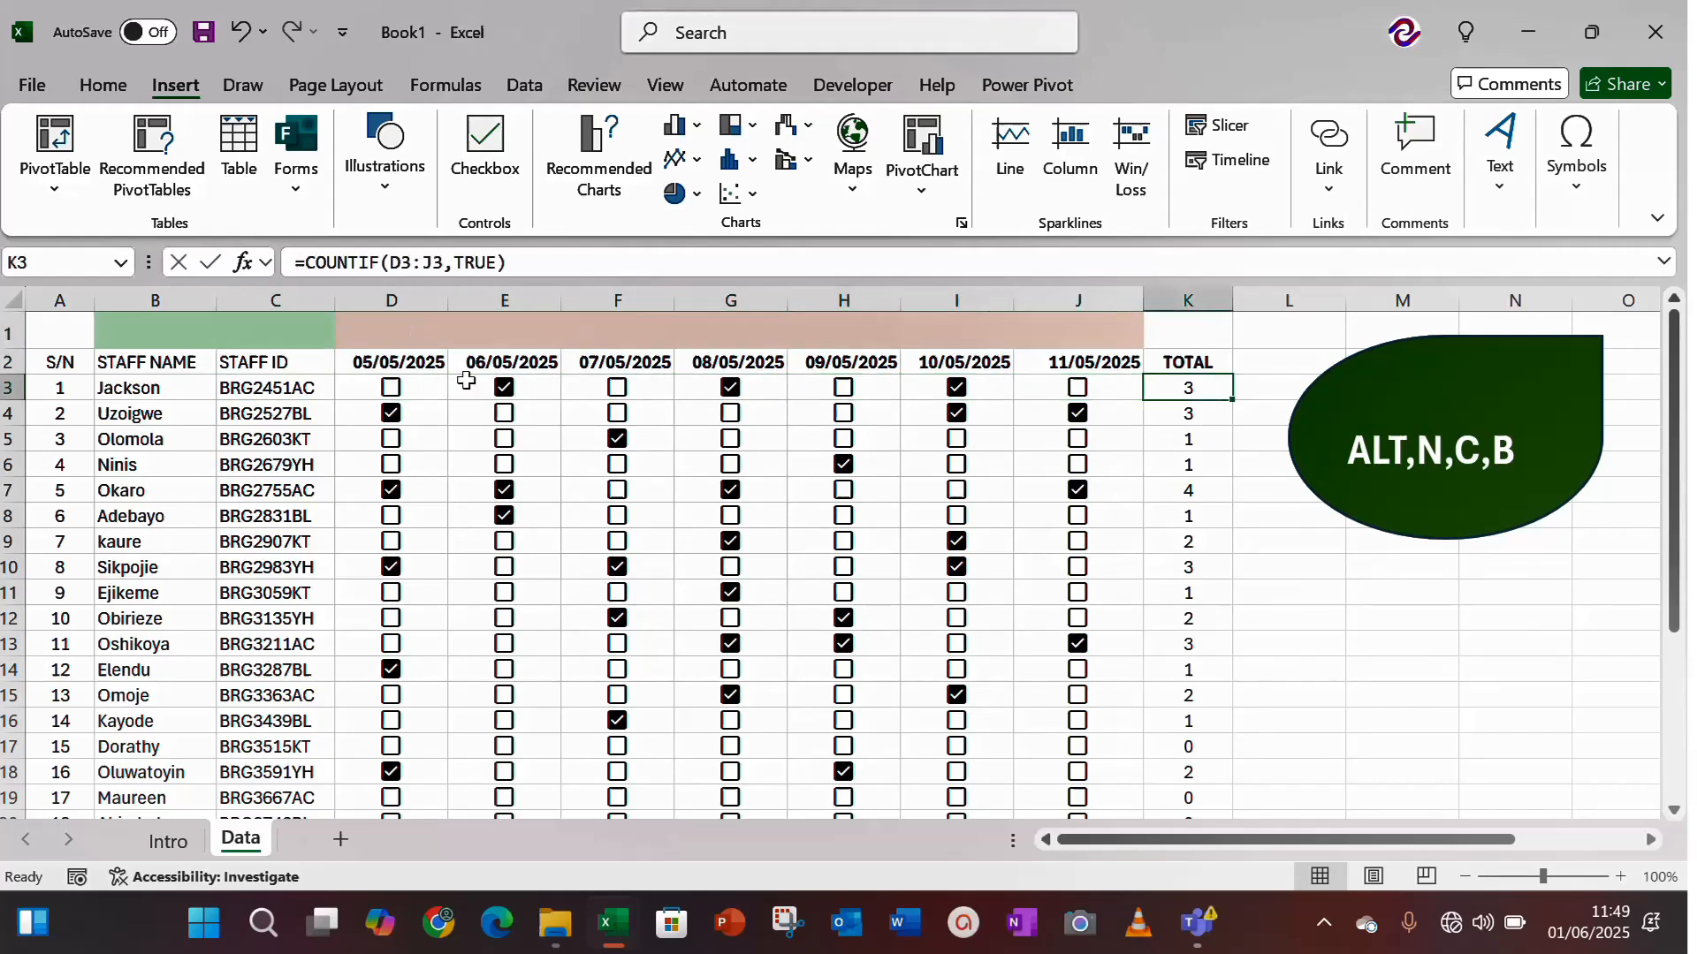
# Tick the 07/05/2025 checkbox for the first staff member in row 3.
pyautogui.press('Left')
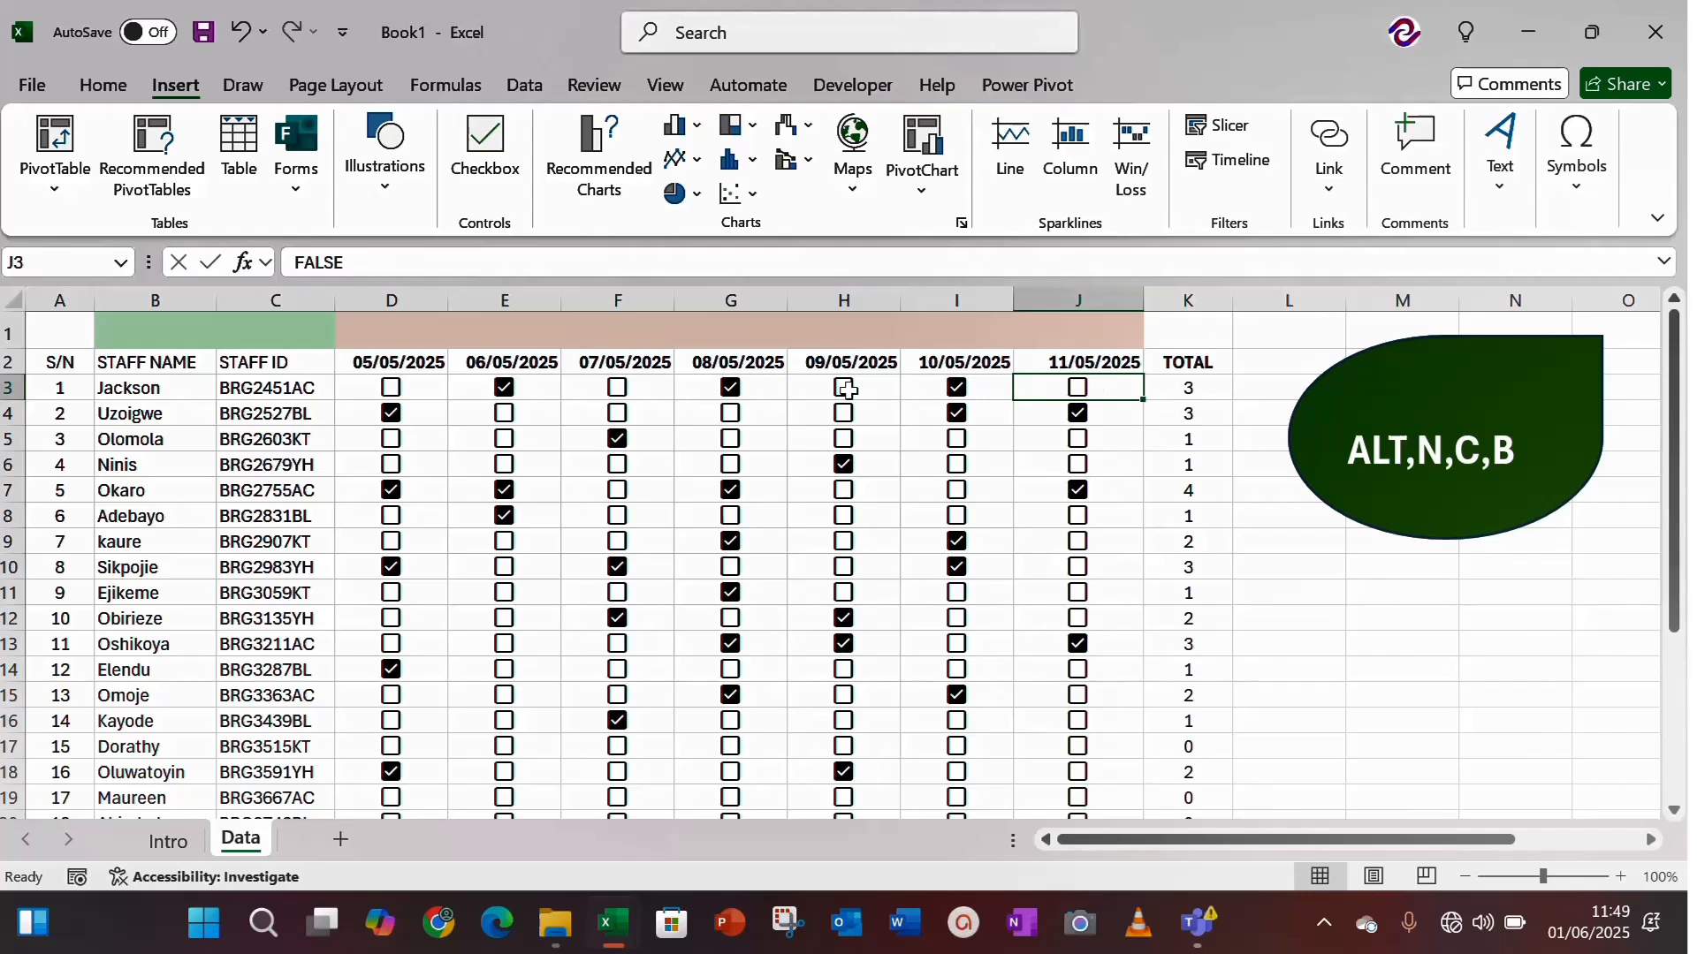
pyautogui.click(617, 391)
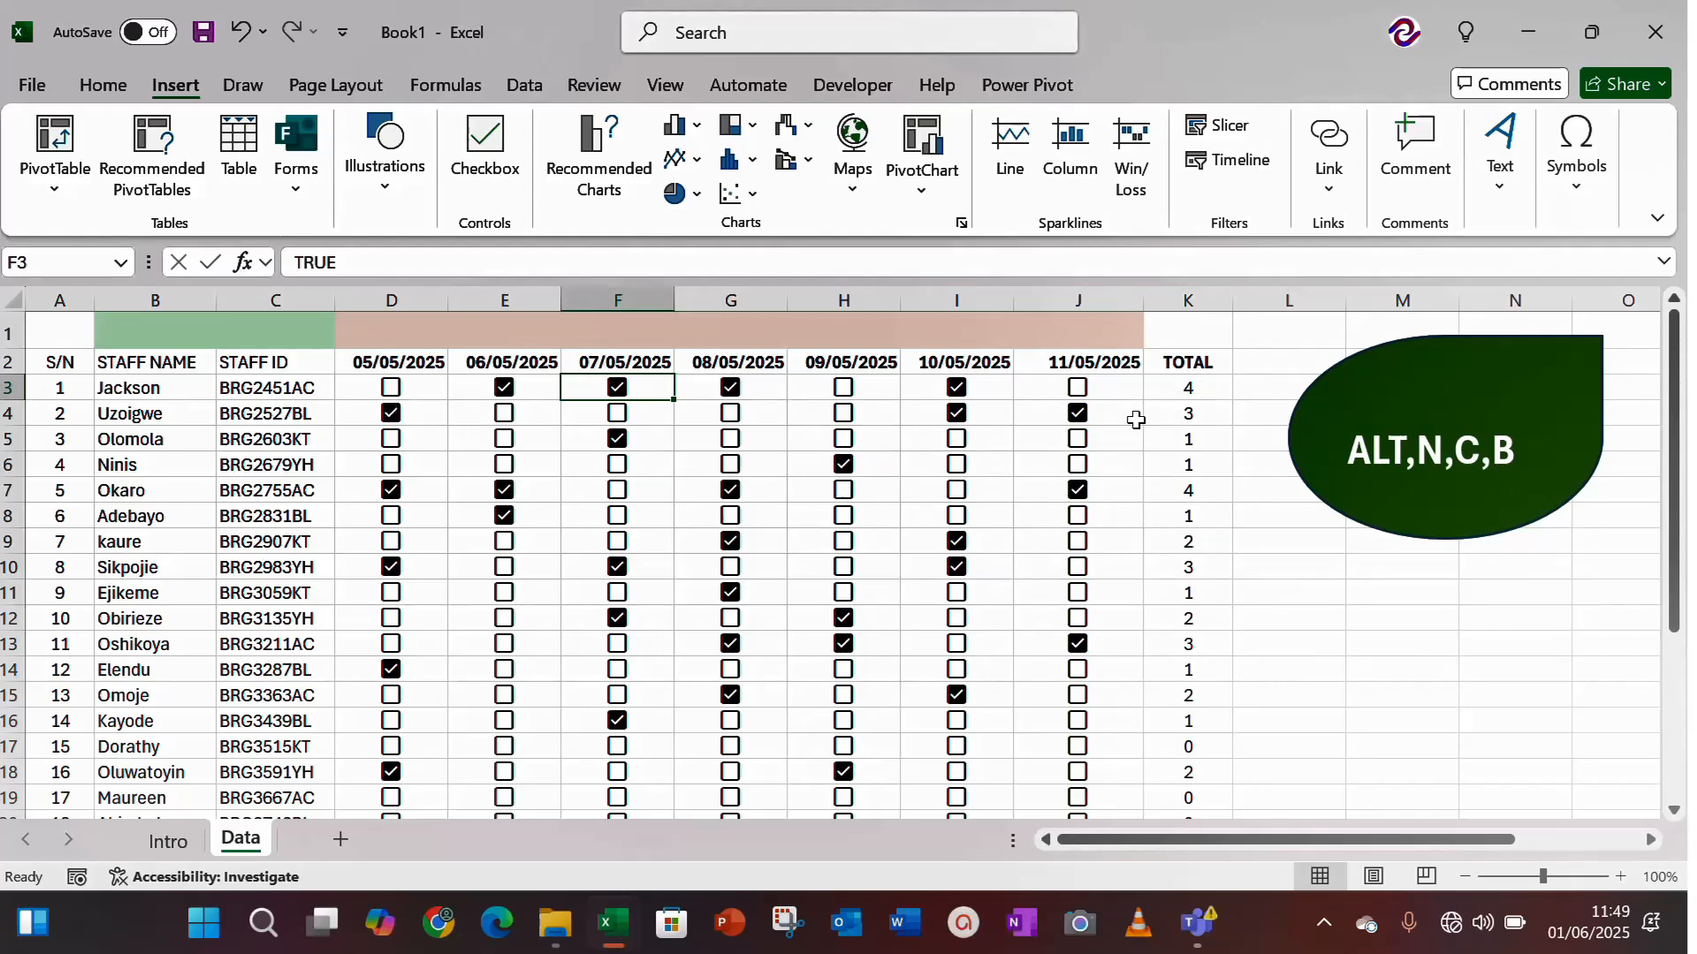
# Delete all existing checkboxes and TOTAL formulas from D3:K22, leaving the headings and staff details in place.
pyautogui.press('Left')
pyautogui.press('Left')
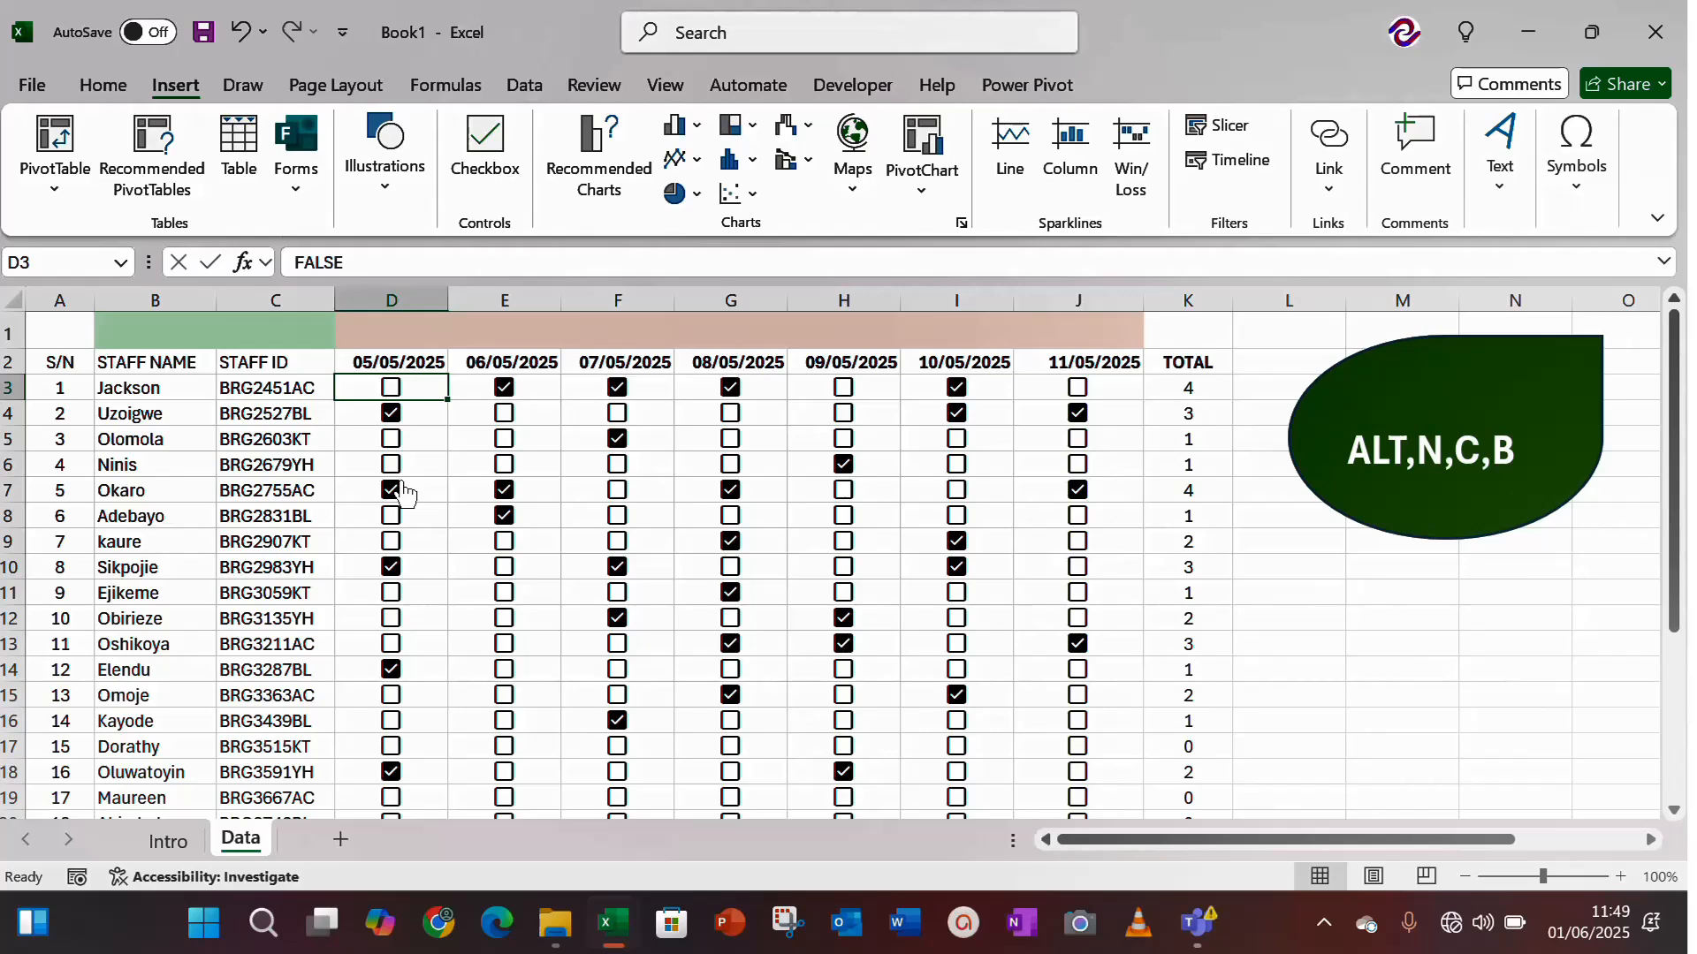
pyautogui.hotkey('shift', 'Right')
pyautogui.hotkey('shift', 'Right')
pyautogui.hotkey('shift', 'Right')
pyautogui.hotkey('shift', 'Right')
pyautogui.hotkey('shift', 'Right')
pyautogui.hotkey('shift', 'Right')
pyautogui.hotkey('shift', 'Right')
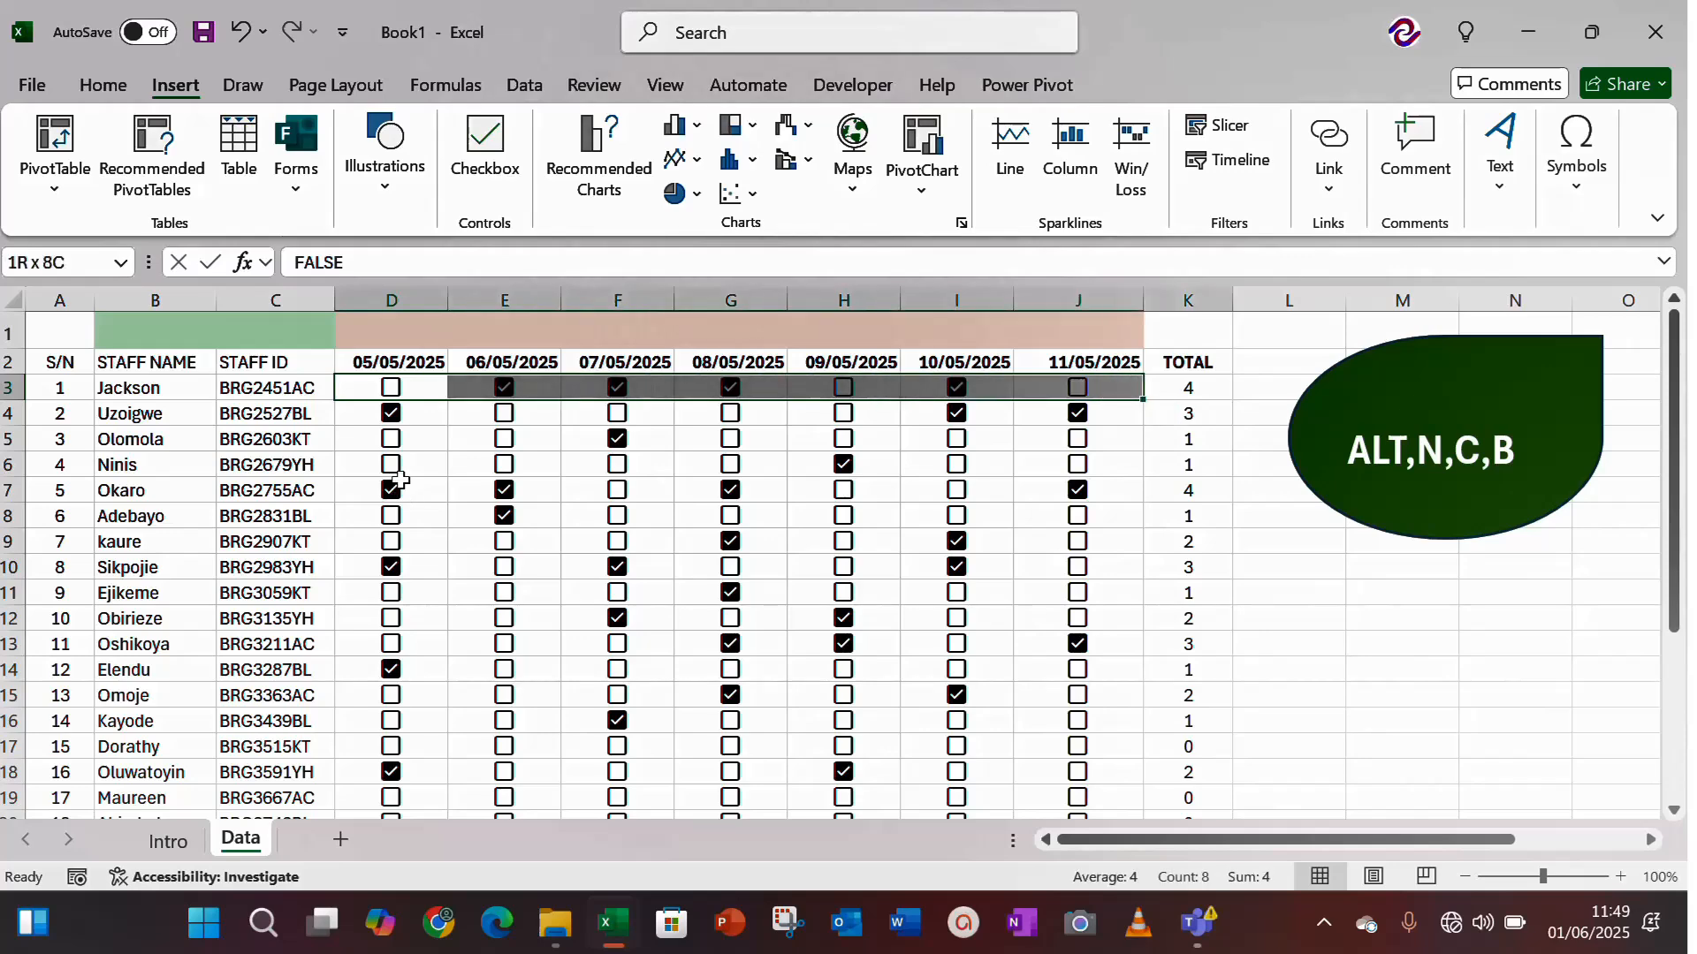
pyautogui.hotkey('ctrl', 'shift', 'Down')
pyautogui.press('Delete')
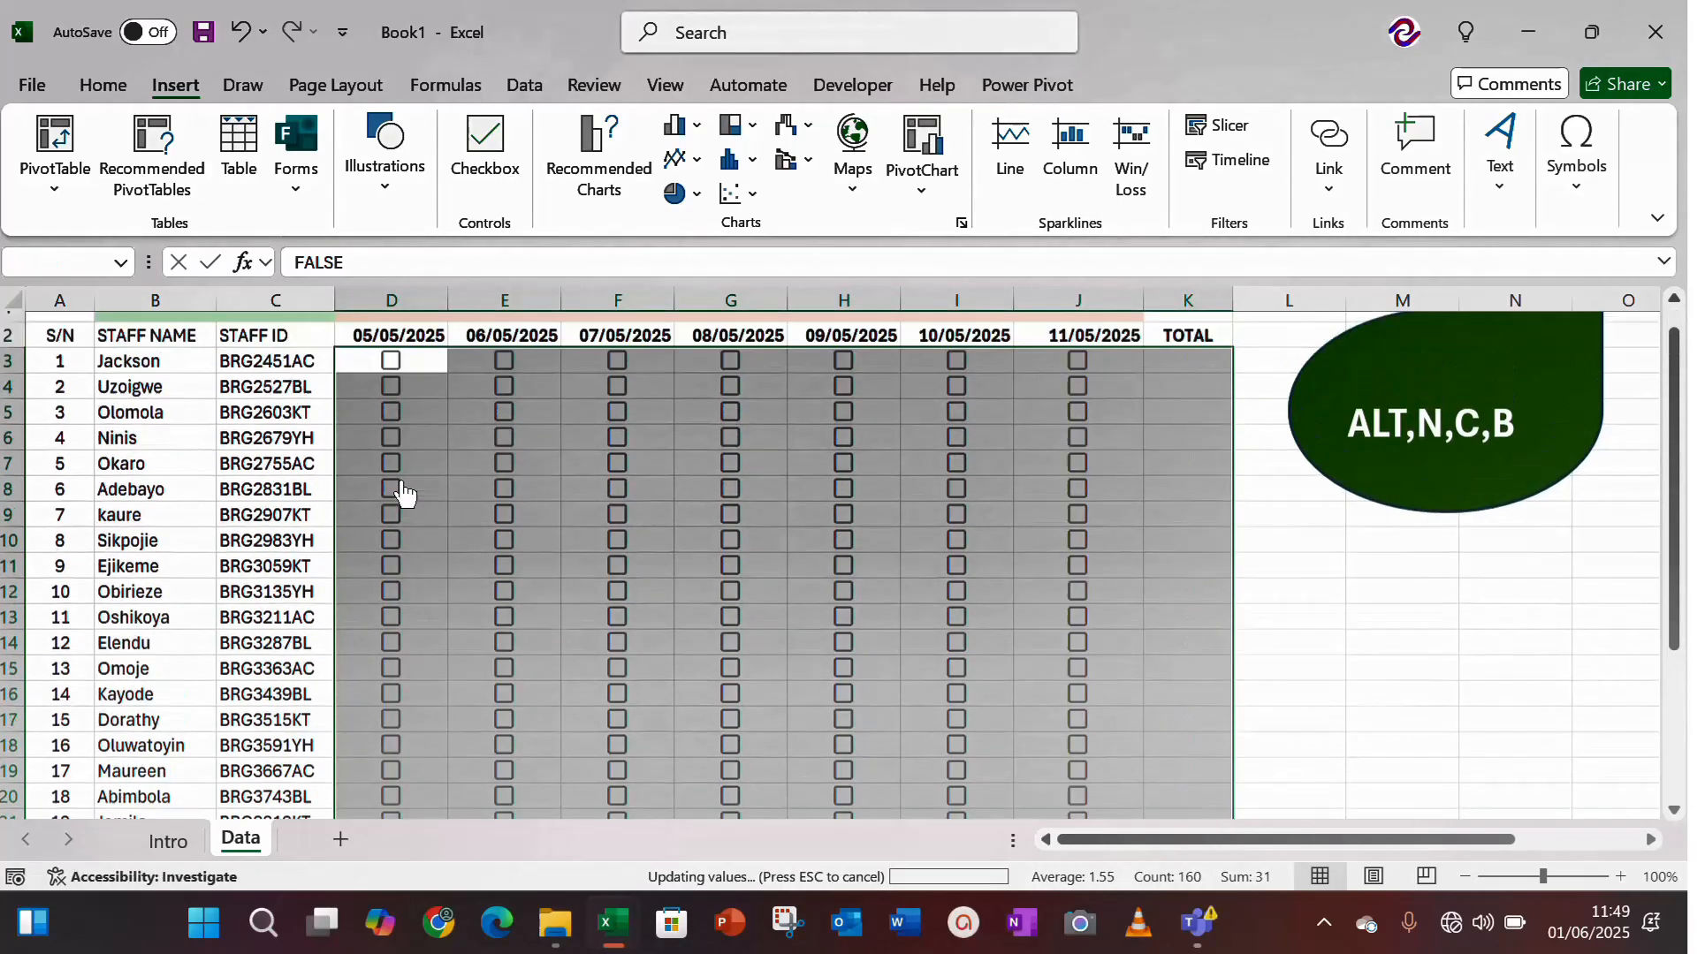
pyautogui.press('Delete')
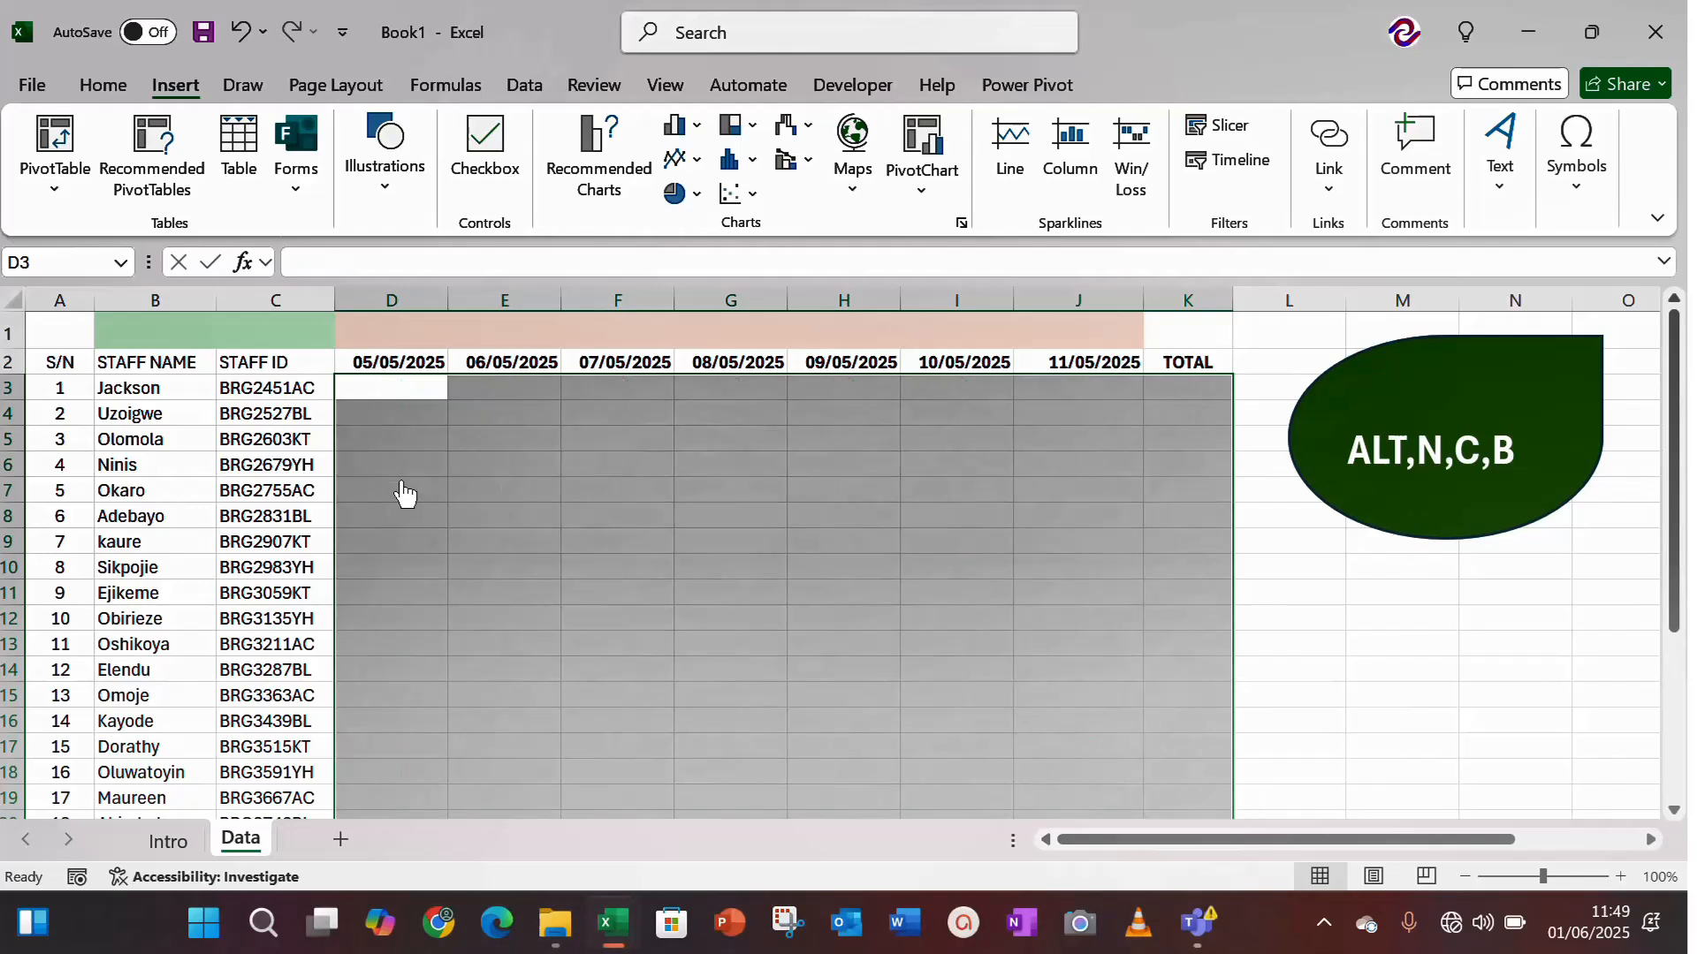
# Insert checkboxes in D3:J22, covering all 20 staff rows and the seven dates.
pyautogui.press('Up')
pyautogui.press('Up')
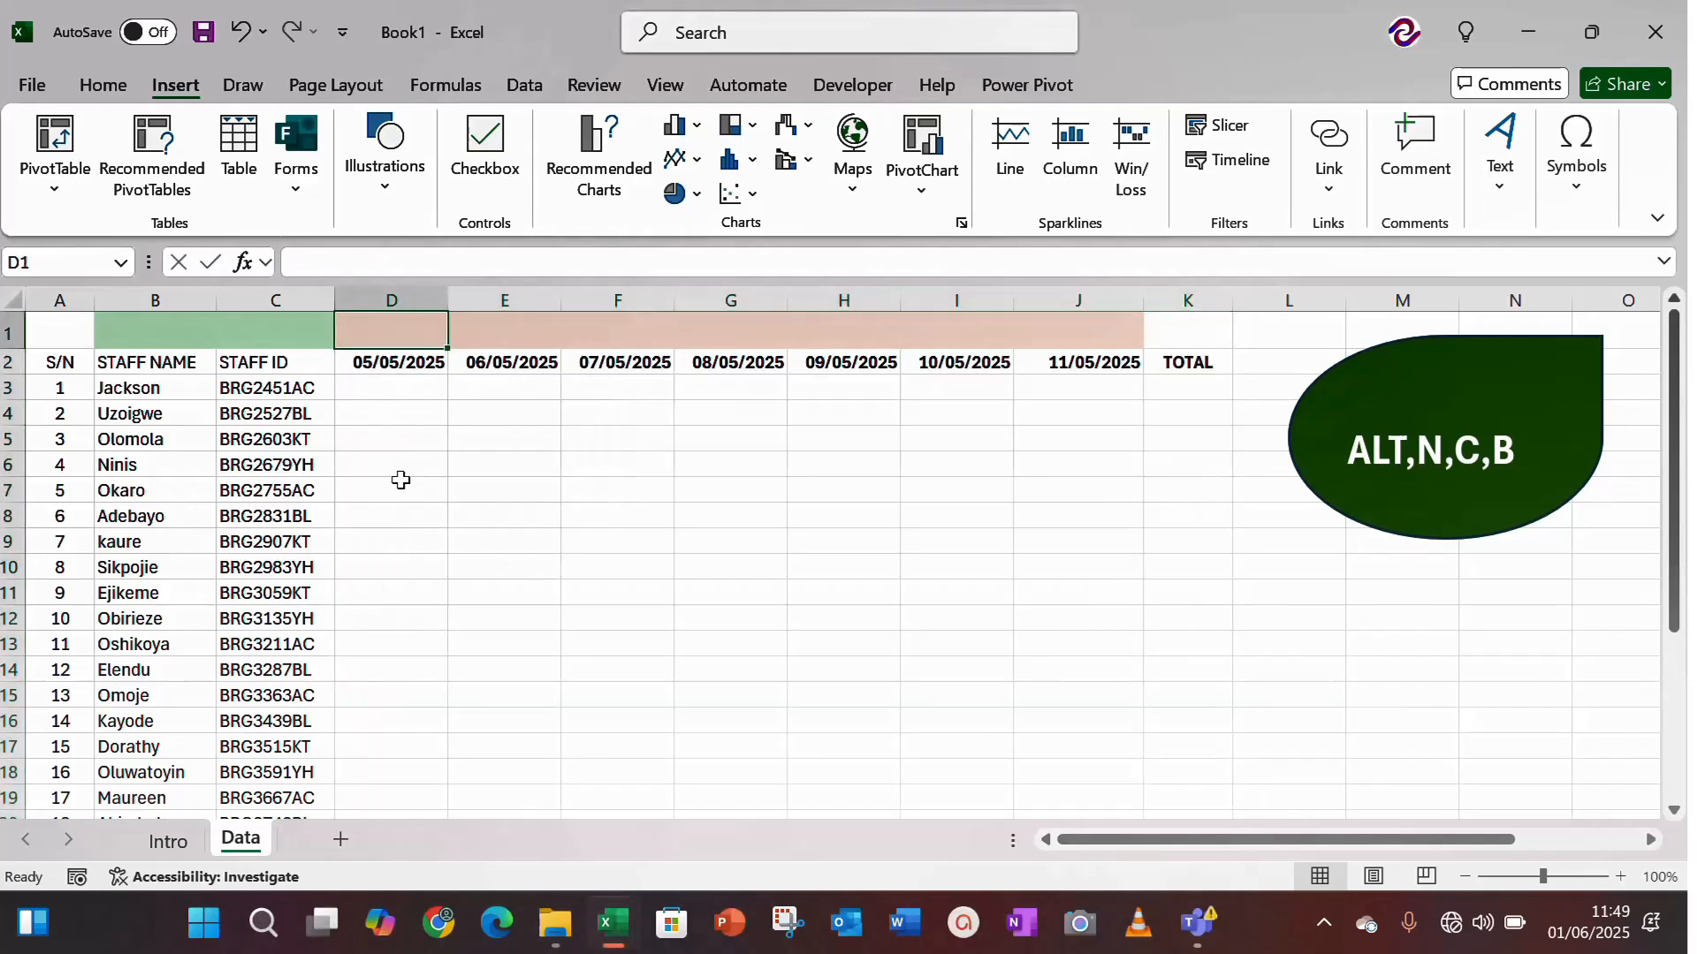
pyautogui.press('Down')
pyautogui.press('Down')
pyautogui.hotkey('shift', 'Right')
pyautogui.hotkey('shift', 'Right')
pyautogui.hotkey('shift', 'Right')
pyautogui.hotkey('shift', 'Right')
pyautogui.hotkey('shift', 'Right')
pyautogui.hotkey('shift', 'Right')
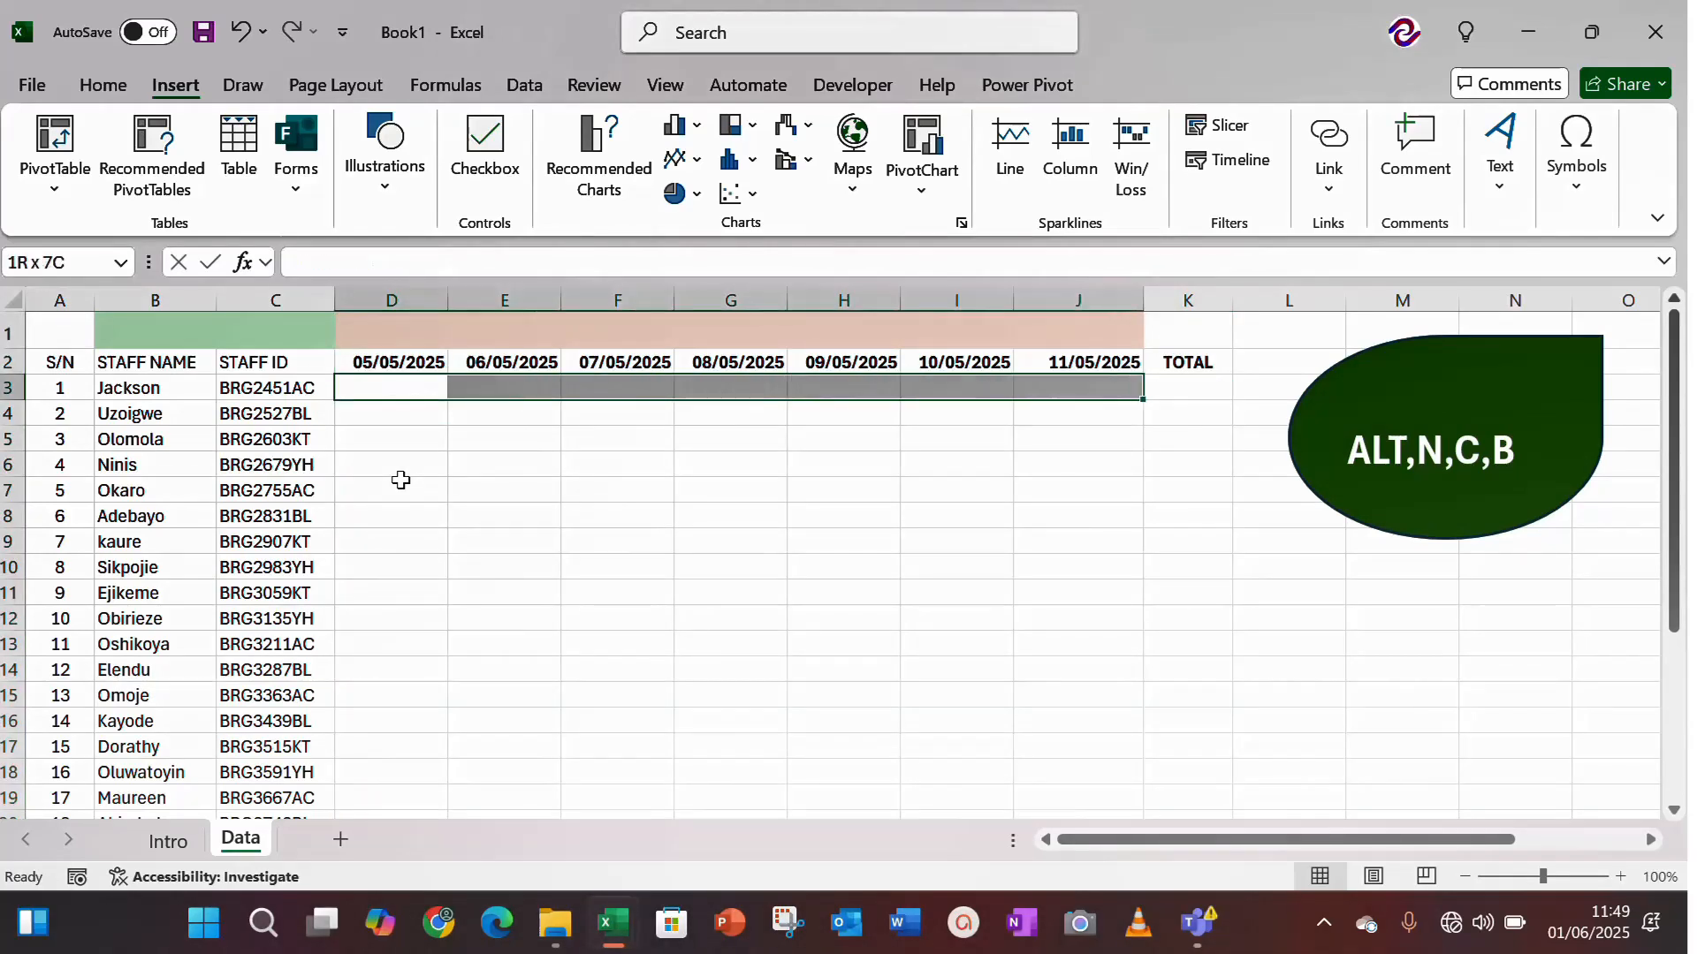
pyautogui.hotkey('shift', 'Down')
pyautogui.hotkey('shift', 'Down')
pyautogui.hotkey('shift', 'Down')
pyautogui.hotkey('shift', 'Down')
pyautogui.hotkey('shift', 'Down')
pyautogui.hotkey('shift', 'Down')
pyautogui.hotkey('shift', 'Down')
pyautogui.hotkey('shift', 'Down')
pyautogui.hotkey('shift', 'Down')
pyautogui.hotkey('shift', 'Down')
pyautogui.hotkey('shift', 'Down')
pyautogui.hotkey('shift', 'Down')
pyautogui.hotkey('shift', 'Down')
pyautogui.hotkey('shift', 'Down')
pyautogui.hotkey('shift', 'Down')
pyautogui.hotkey('shift', 'Down')
pyautogui.hotkey('shift', 'Down')
pyautogui.hotkey('shift', 'Down')
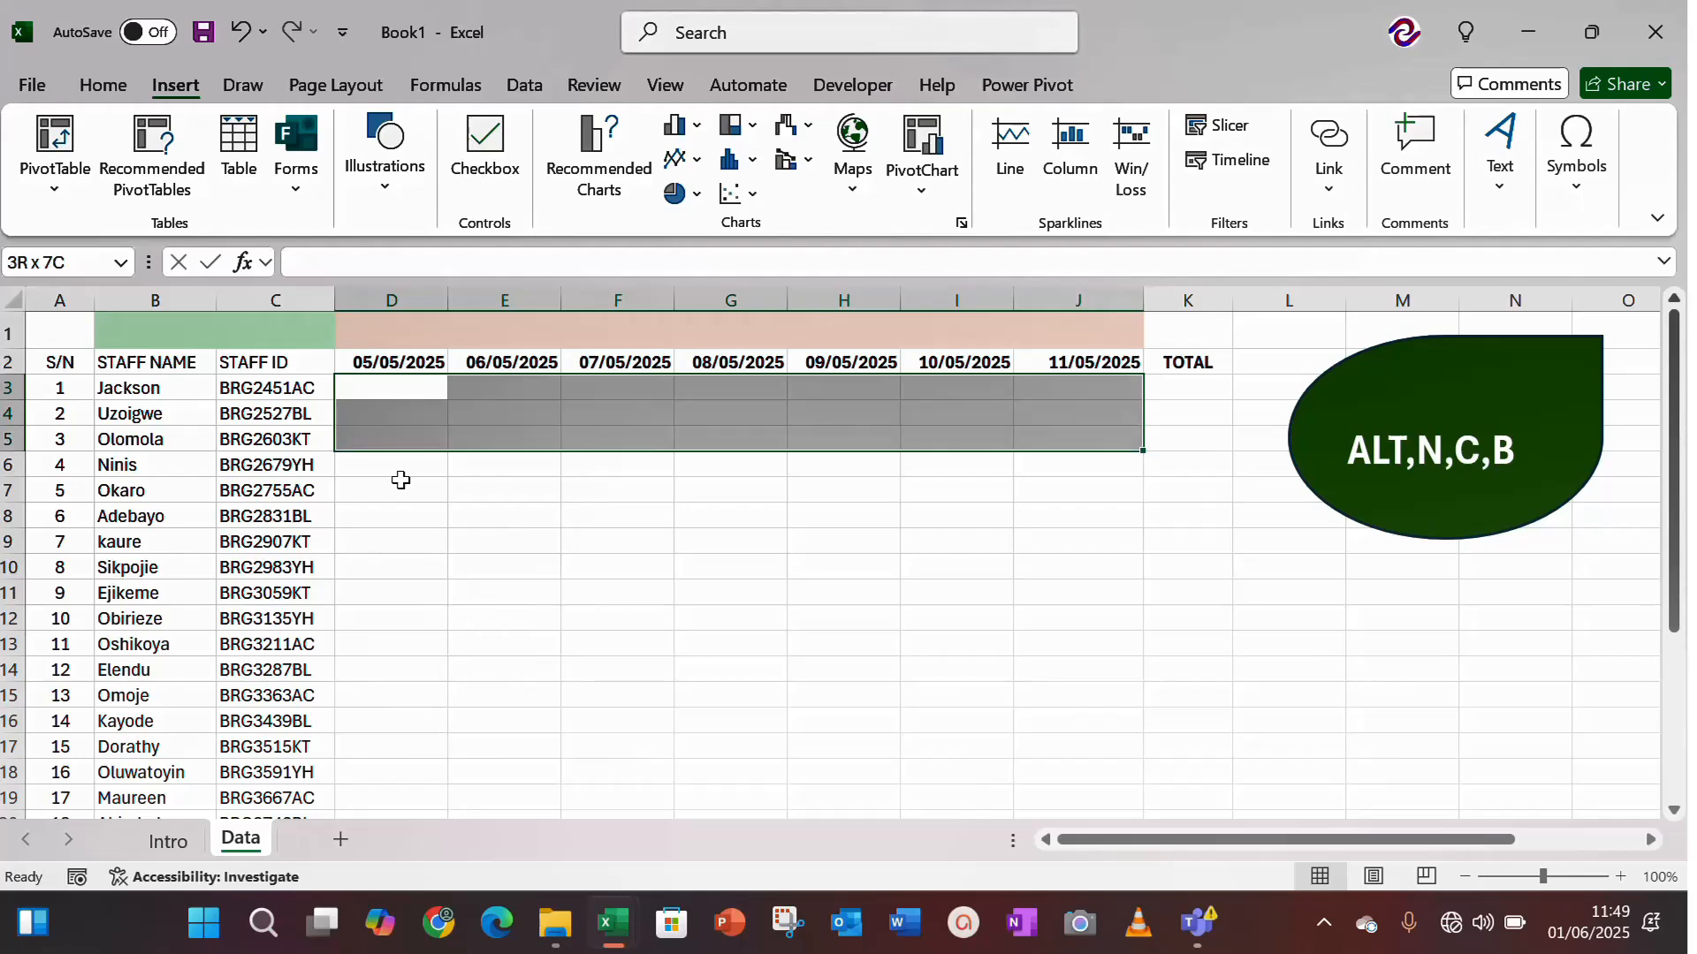
pyautogui.hotkey('shift', 'Down')
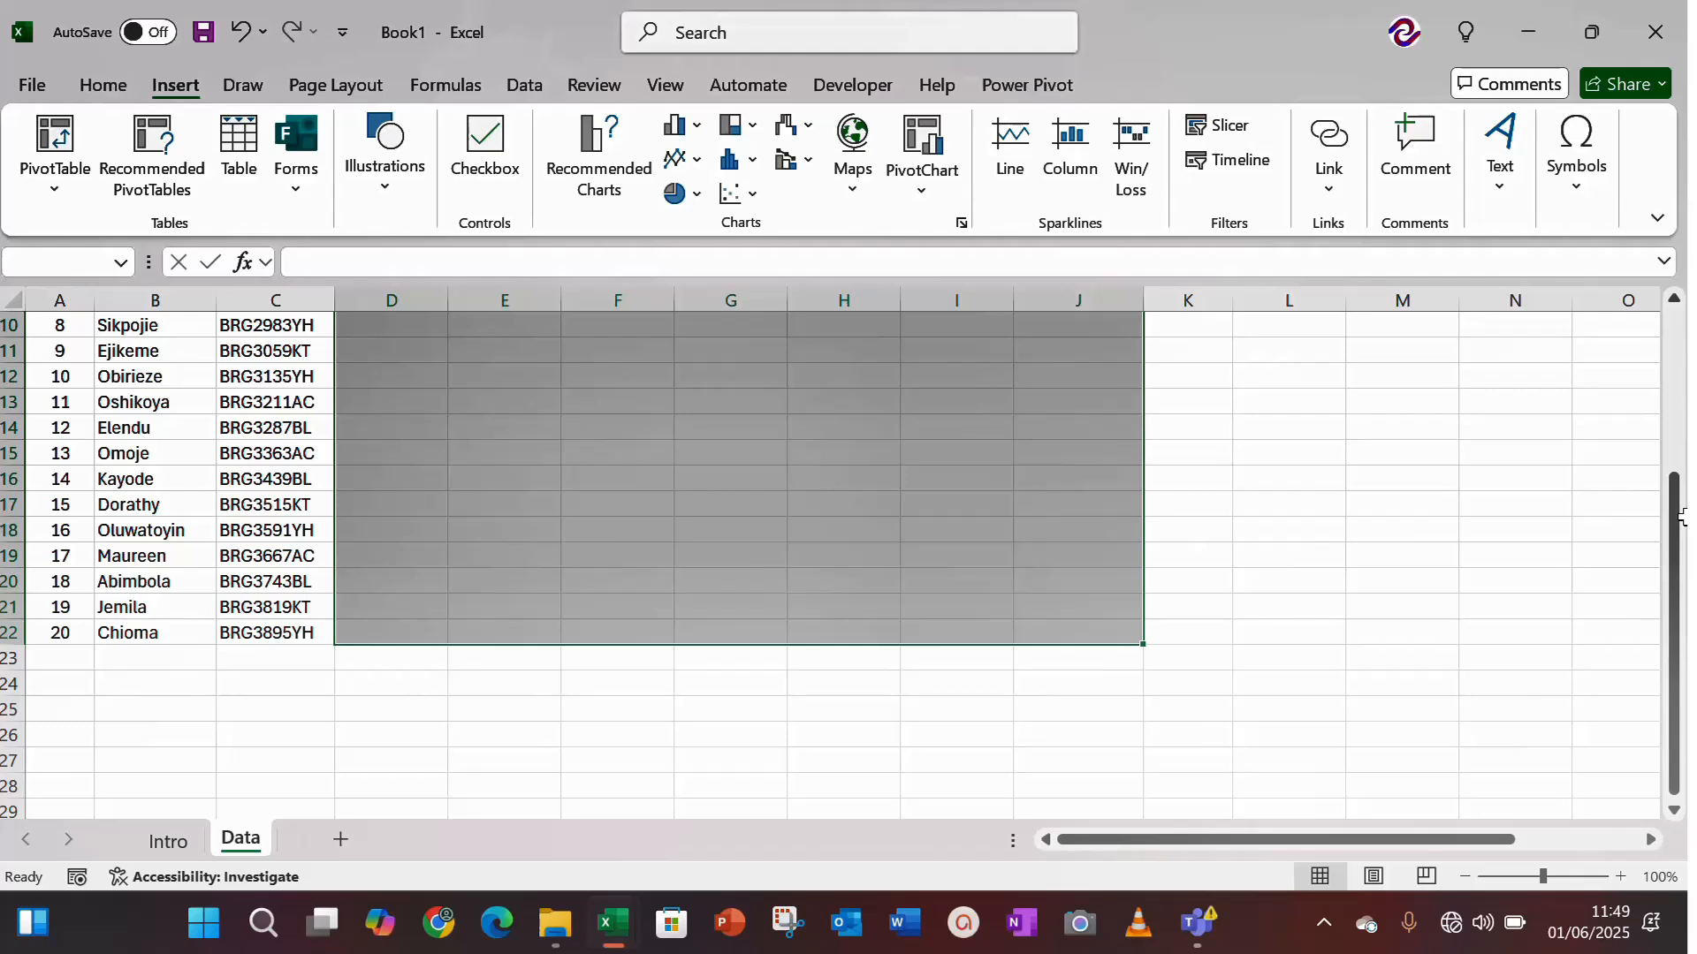
pyautogui.moveTo(1680, 519); pyautogui.dragTo(1681, 274)
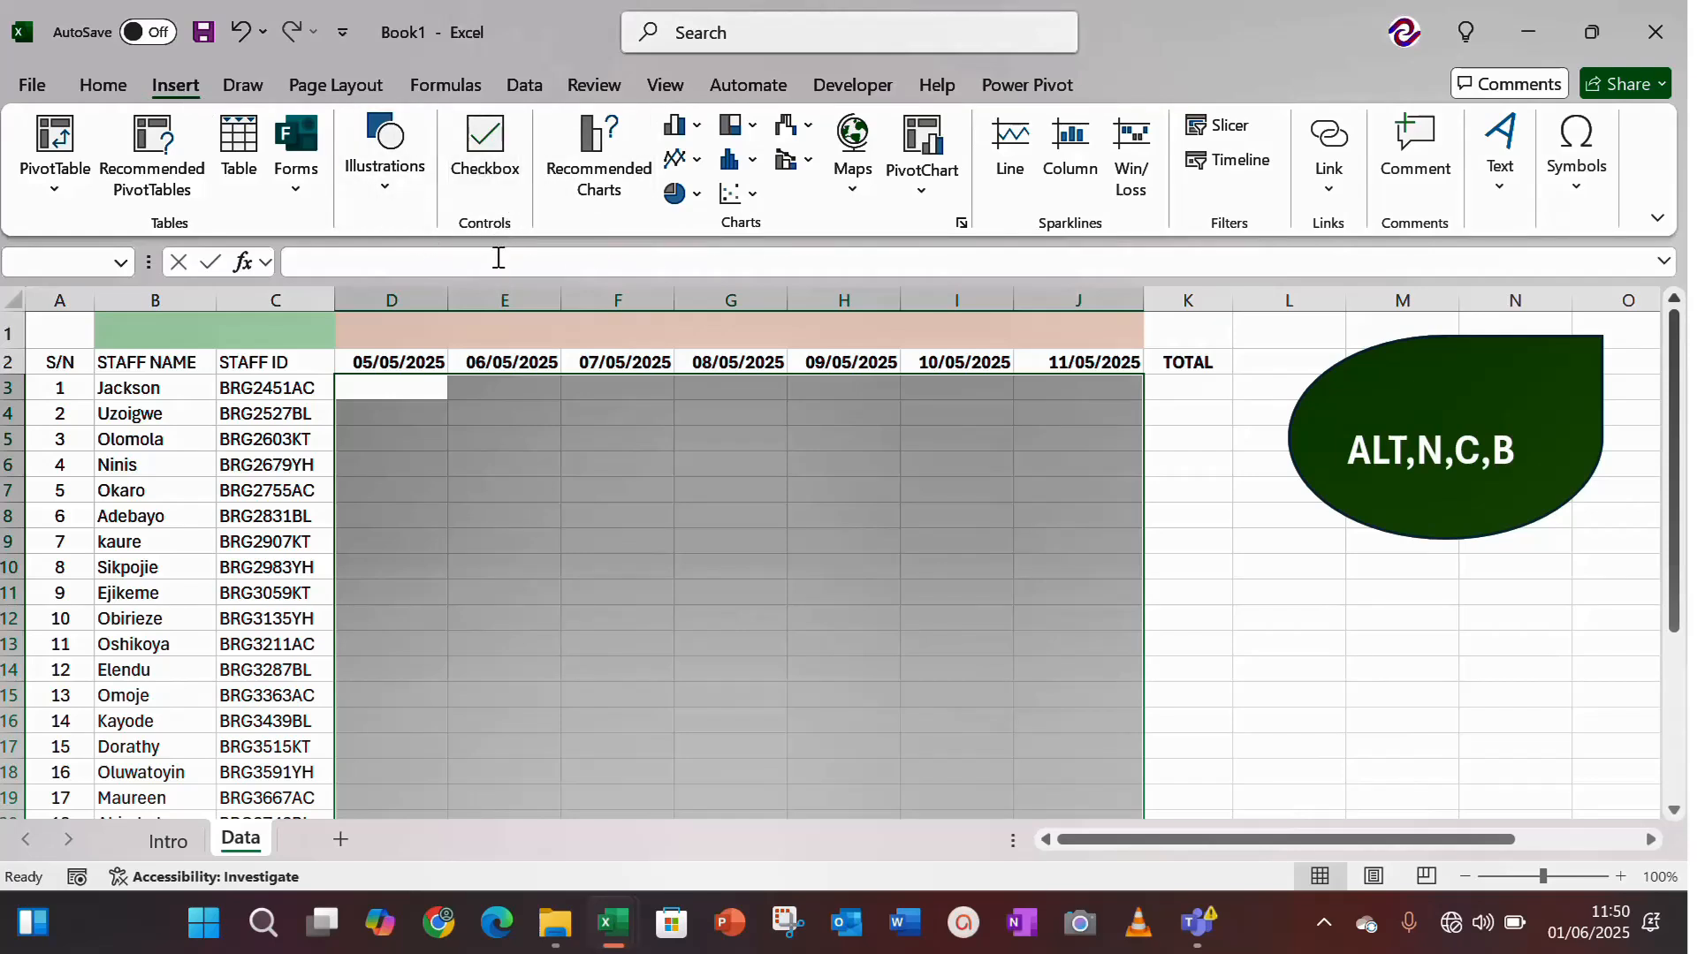
pyautogui.click(484, 146)
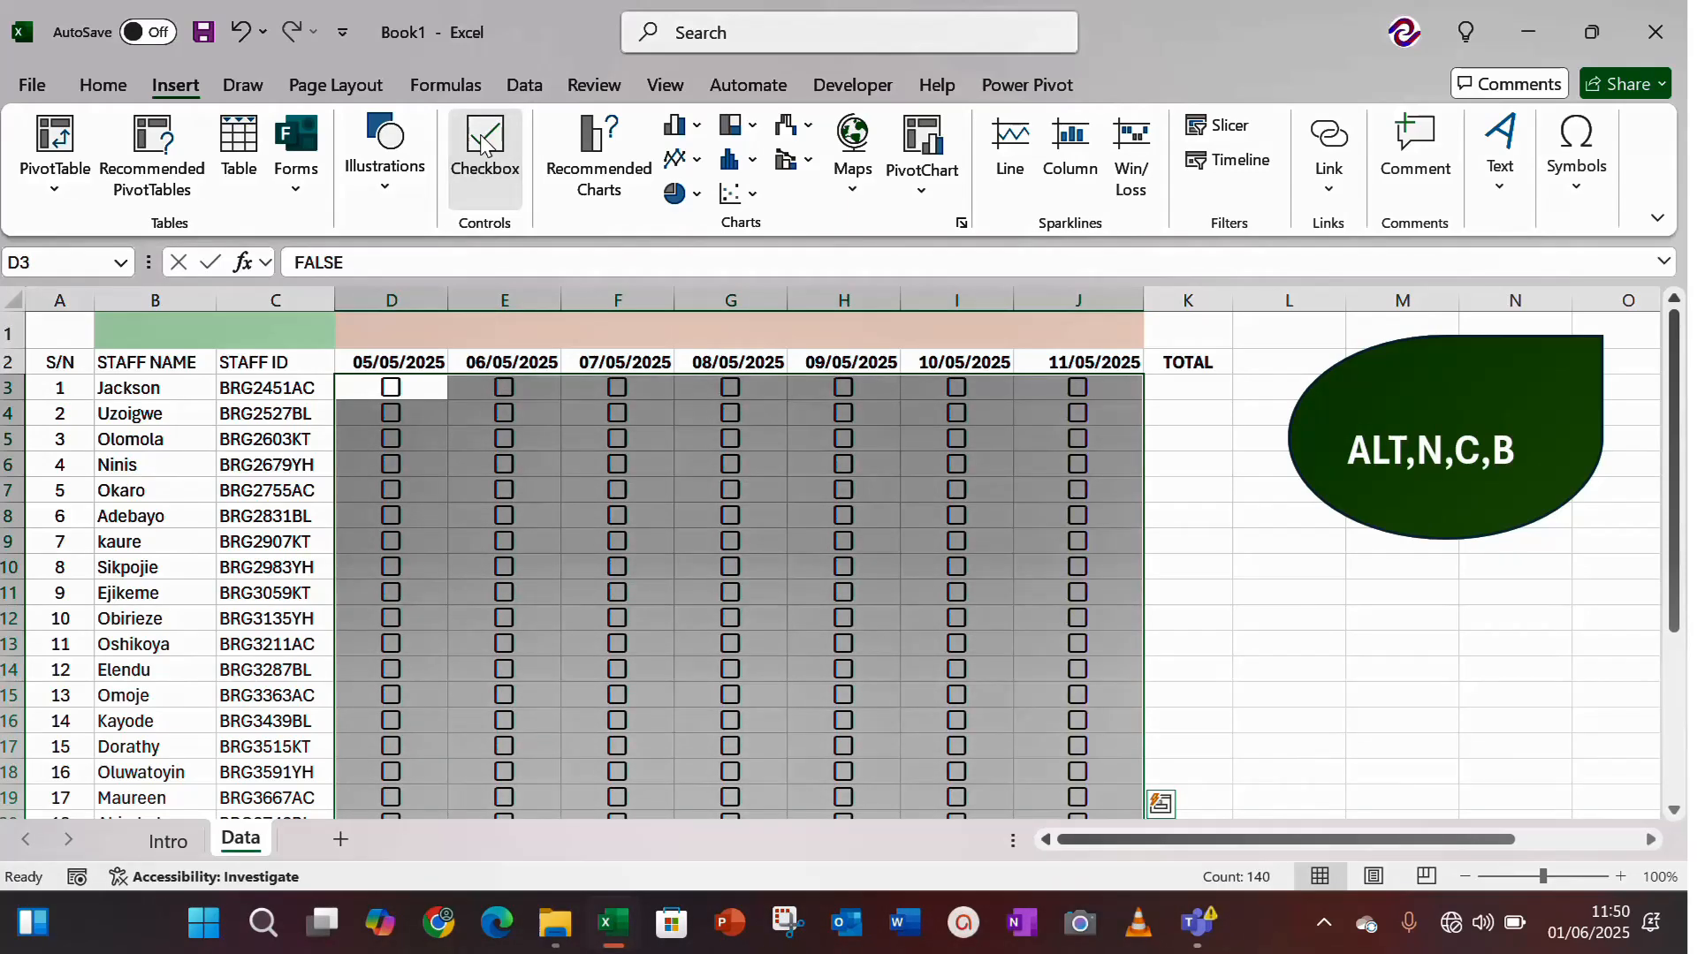
# Undo the checkbox insertion and insert the checkboxes again in the same range, D3:J22.
pyautogui.hotkey('ctrl', 'z')
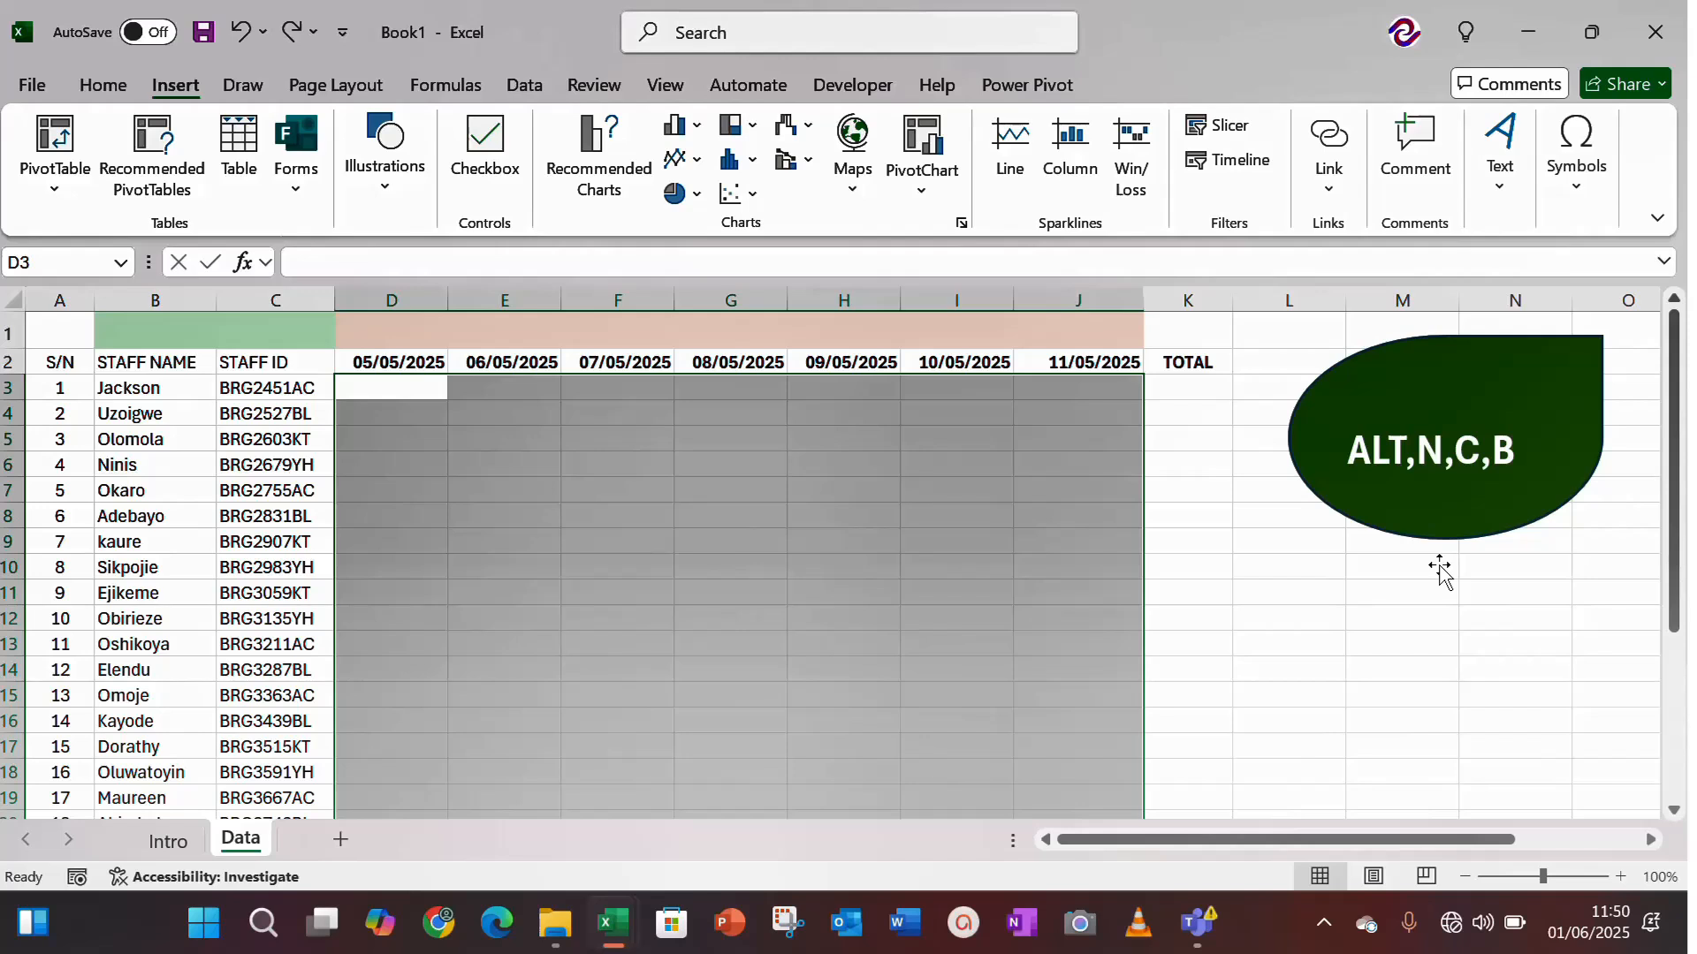
pyautogui.press('alt')
pyautogui.press('n')
pyautogui.press('c')
pyautogui.press('b')
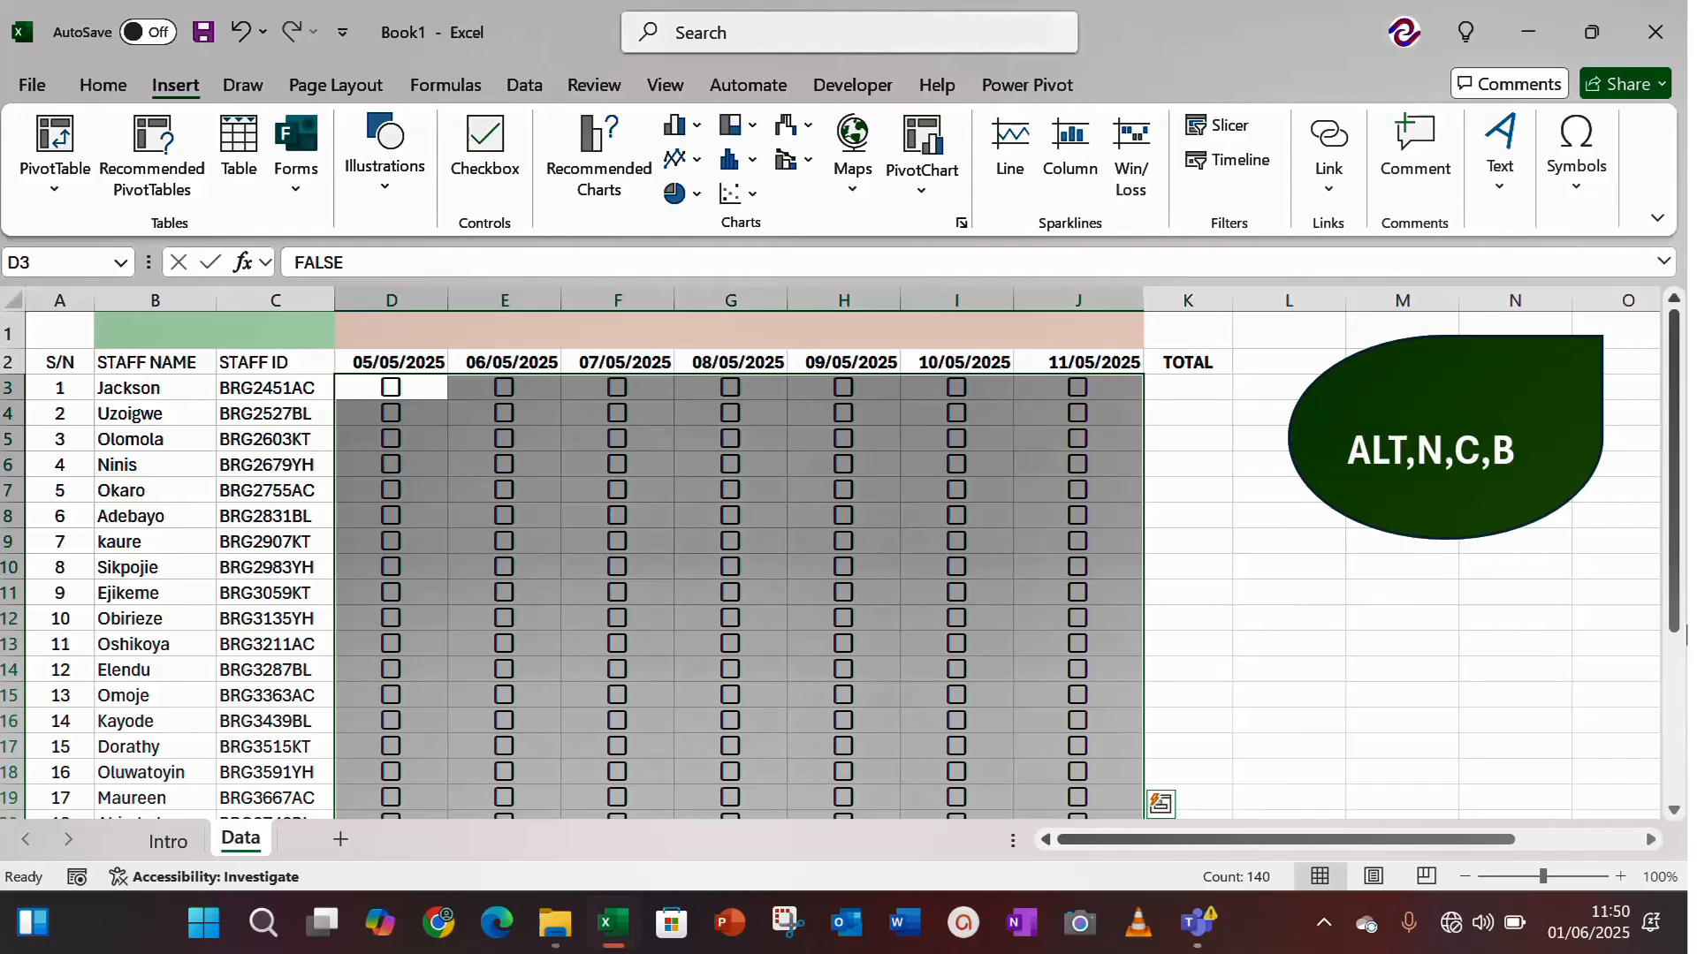
# Enter =COUNTIF(D3:J3,TRUE) in K3 to count the first staff member's ticked checkboxes.
pyautogui.click(1188, 386)
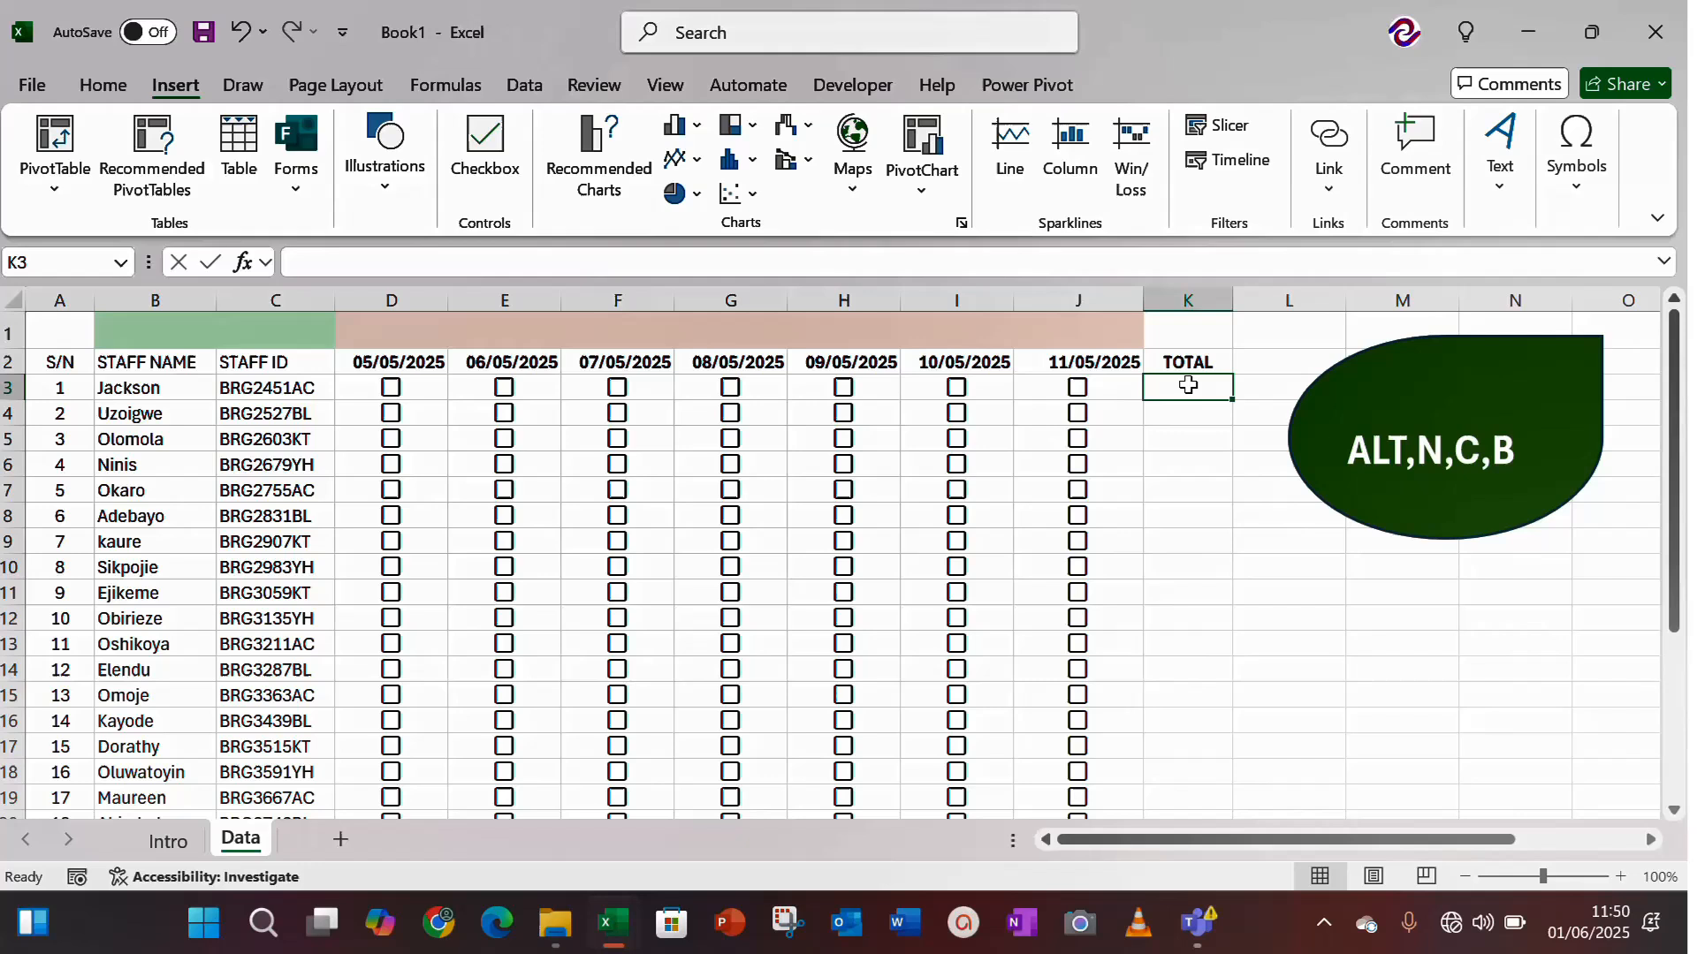
pyautogui.press('Down')
pyautogui.press('Up')
pyautogui.write('=COUNT')
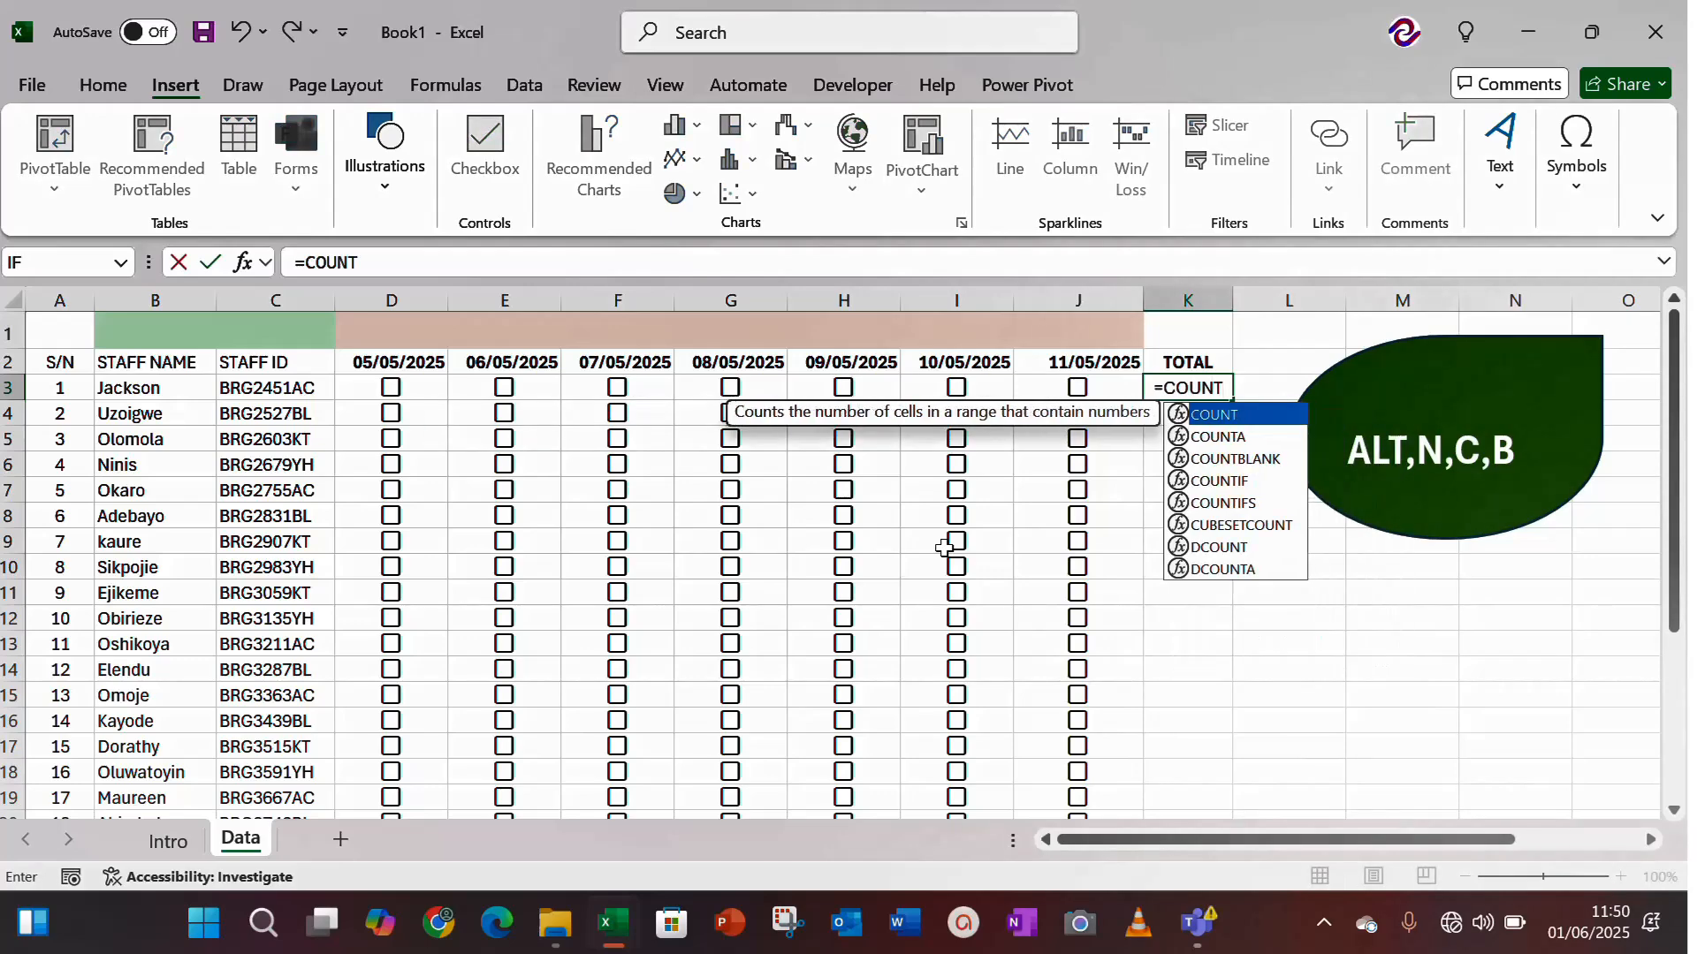
pyautogui.press('Down')
pyautogui.press('Down')
pyautogui.press('Down')
pyautogui.press('Down')
pyautogui.press('Up')
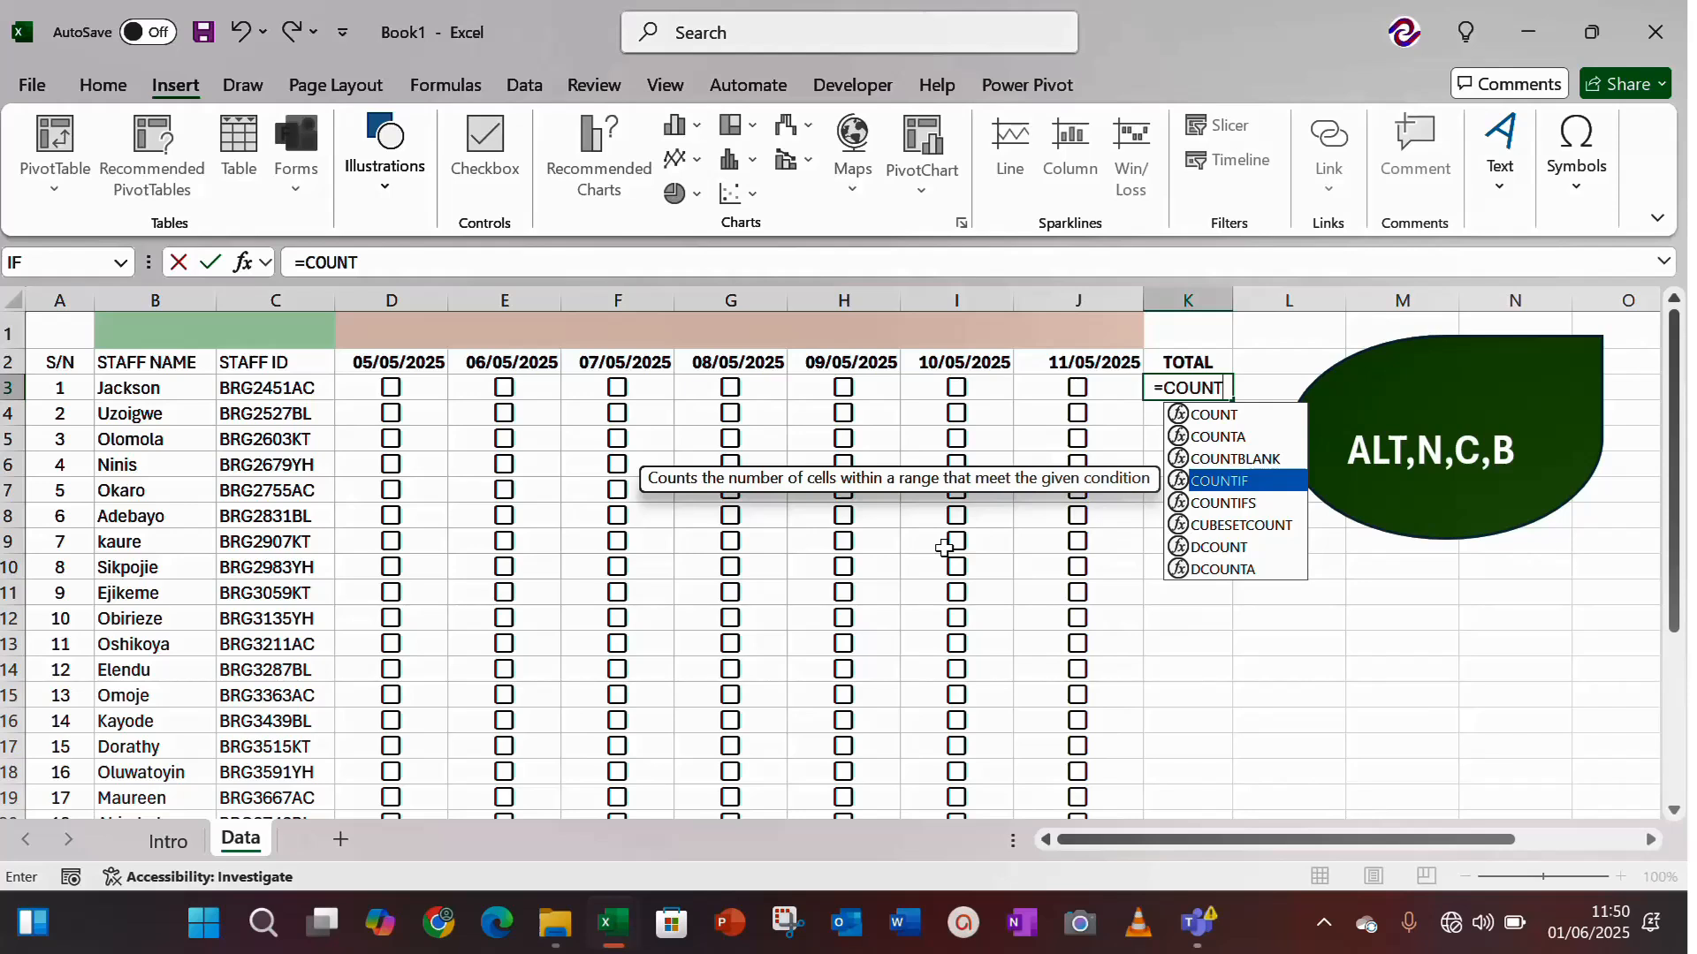
pyautogui.press('Tab')
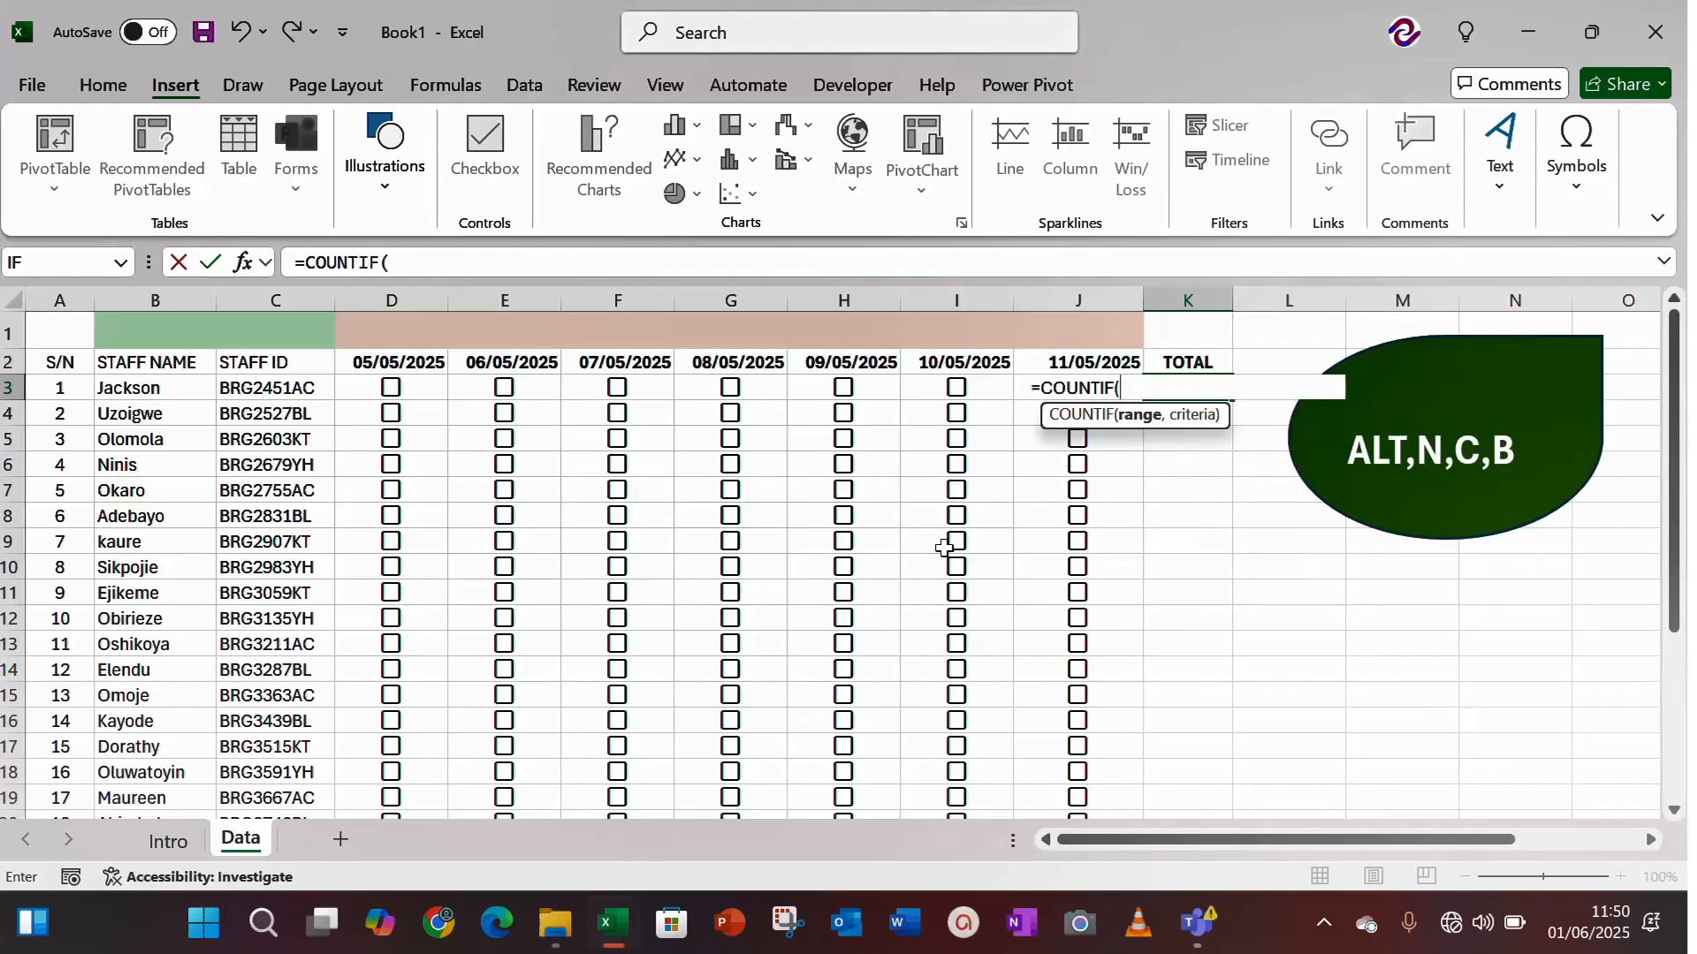
pyautogui.click(367, 389)
pyautogui.hotkey('shift', 'Right')
pyautogui.hotkey('shift', 'Right')
pyautogui.hotkey('shift', 'Right')
pyautogui.hotkey('shift', 'Right')
pyautogui.hotkey('shift', 'Right')
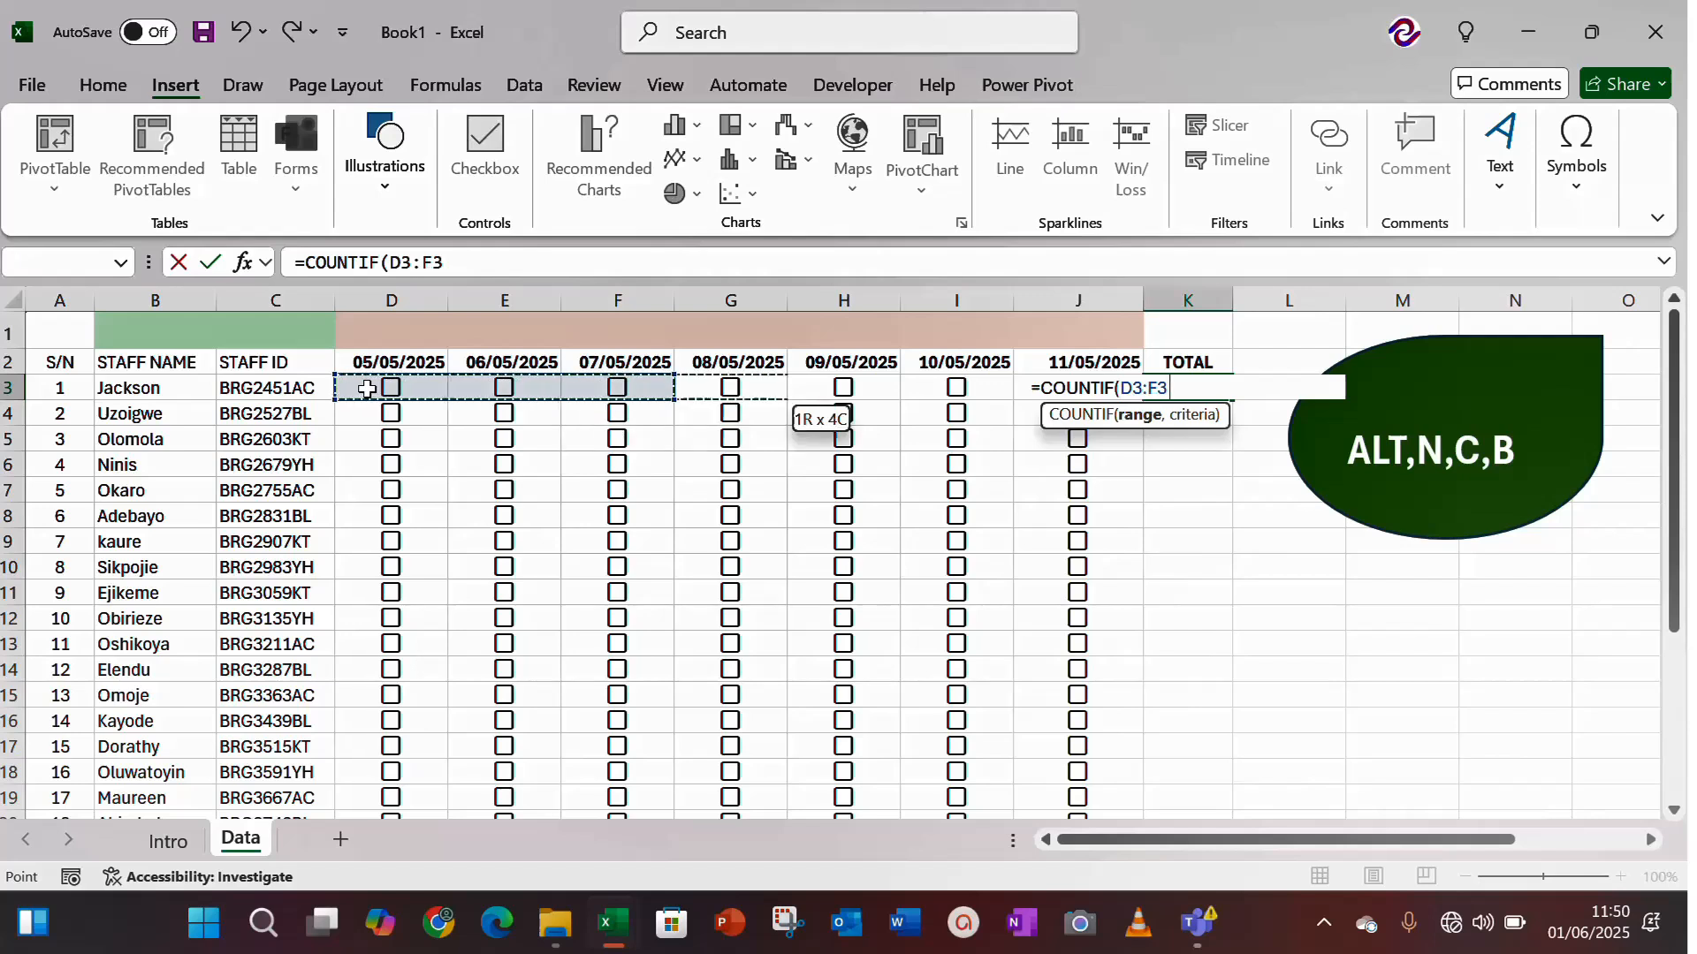
pyautogui.hotkey('shift', 'Right')
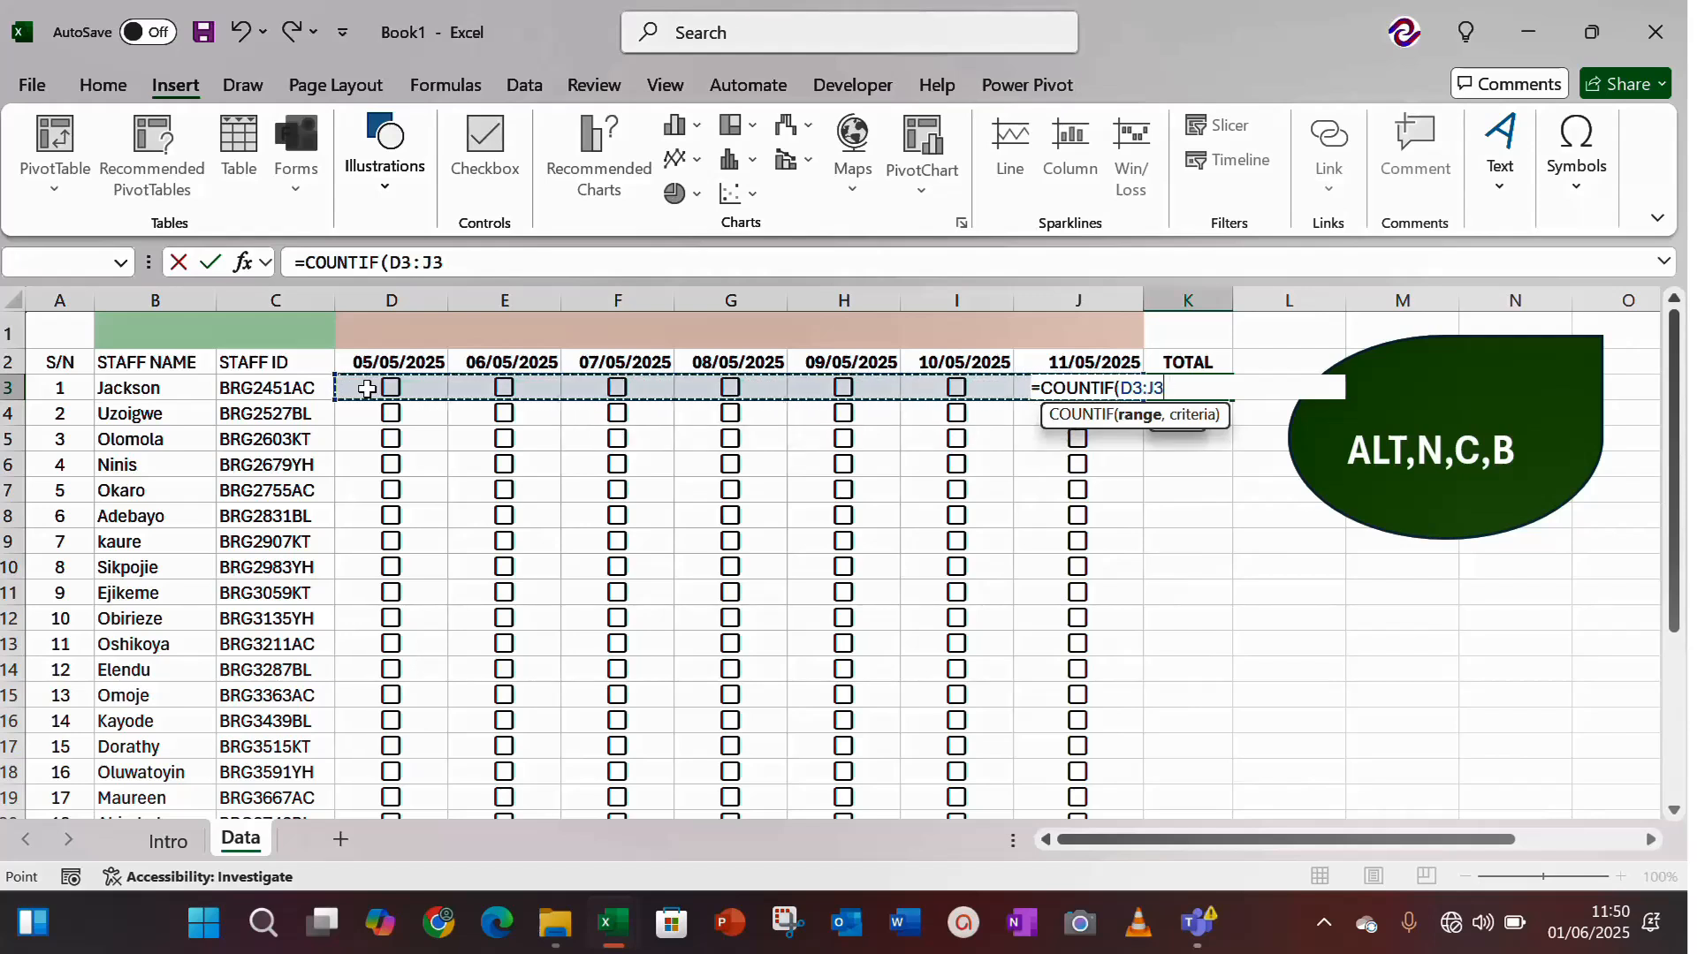
pyautogui.write(',')
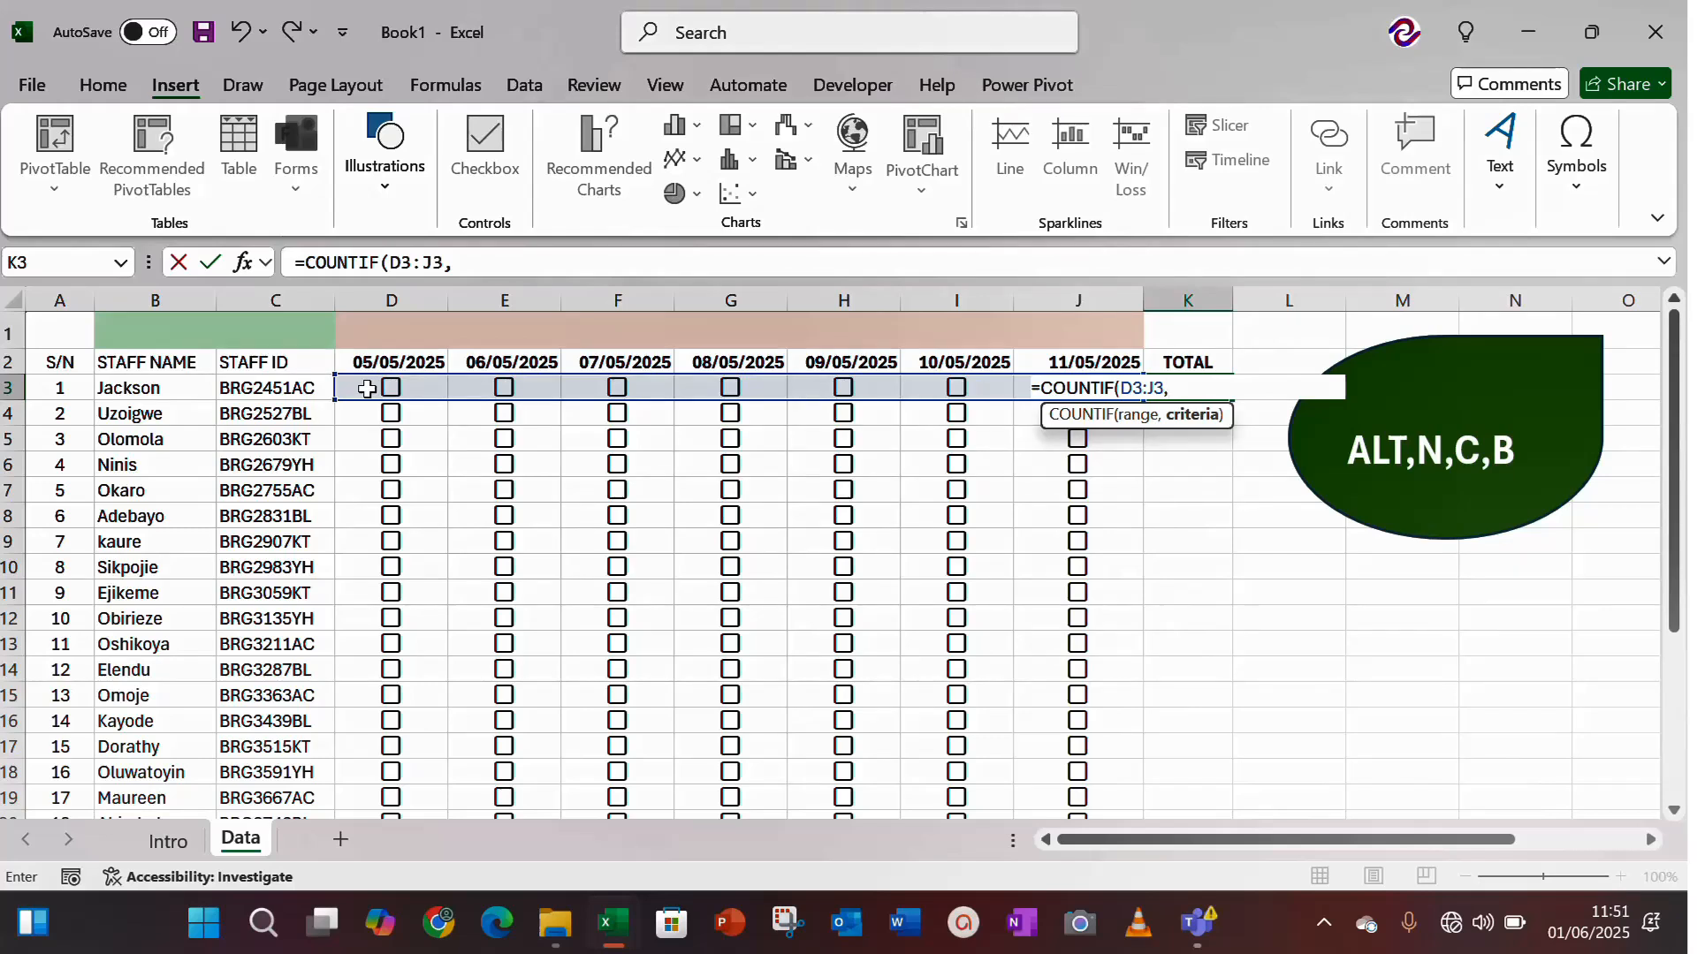
pyautogui.write('TRUE')
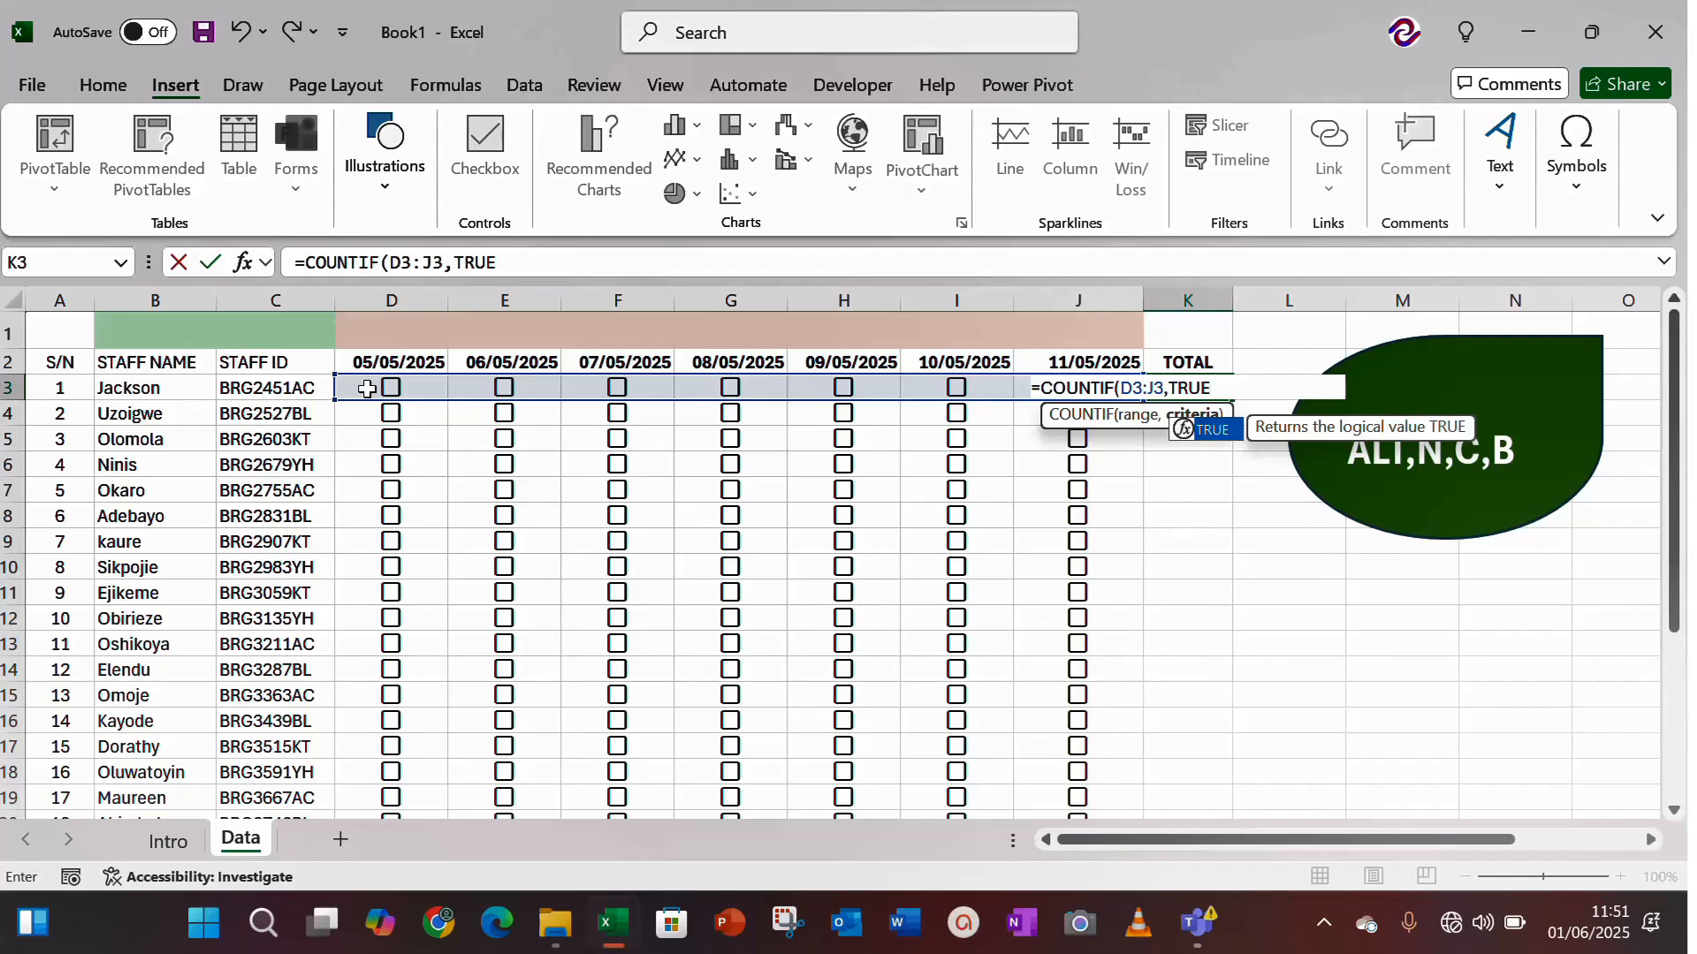
pyautogui.press('Tab')
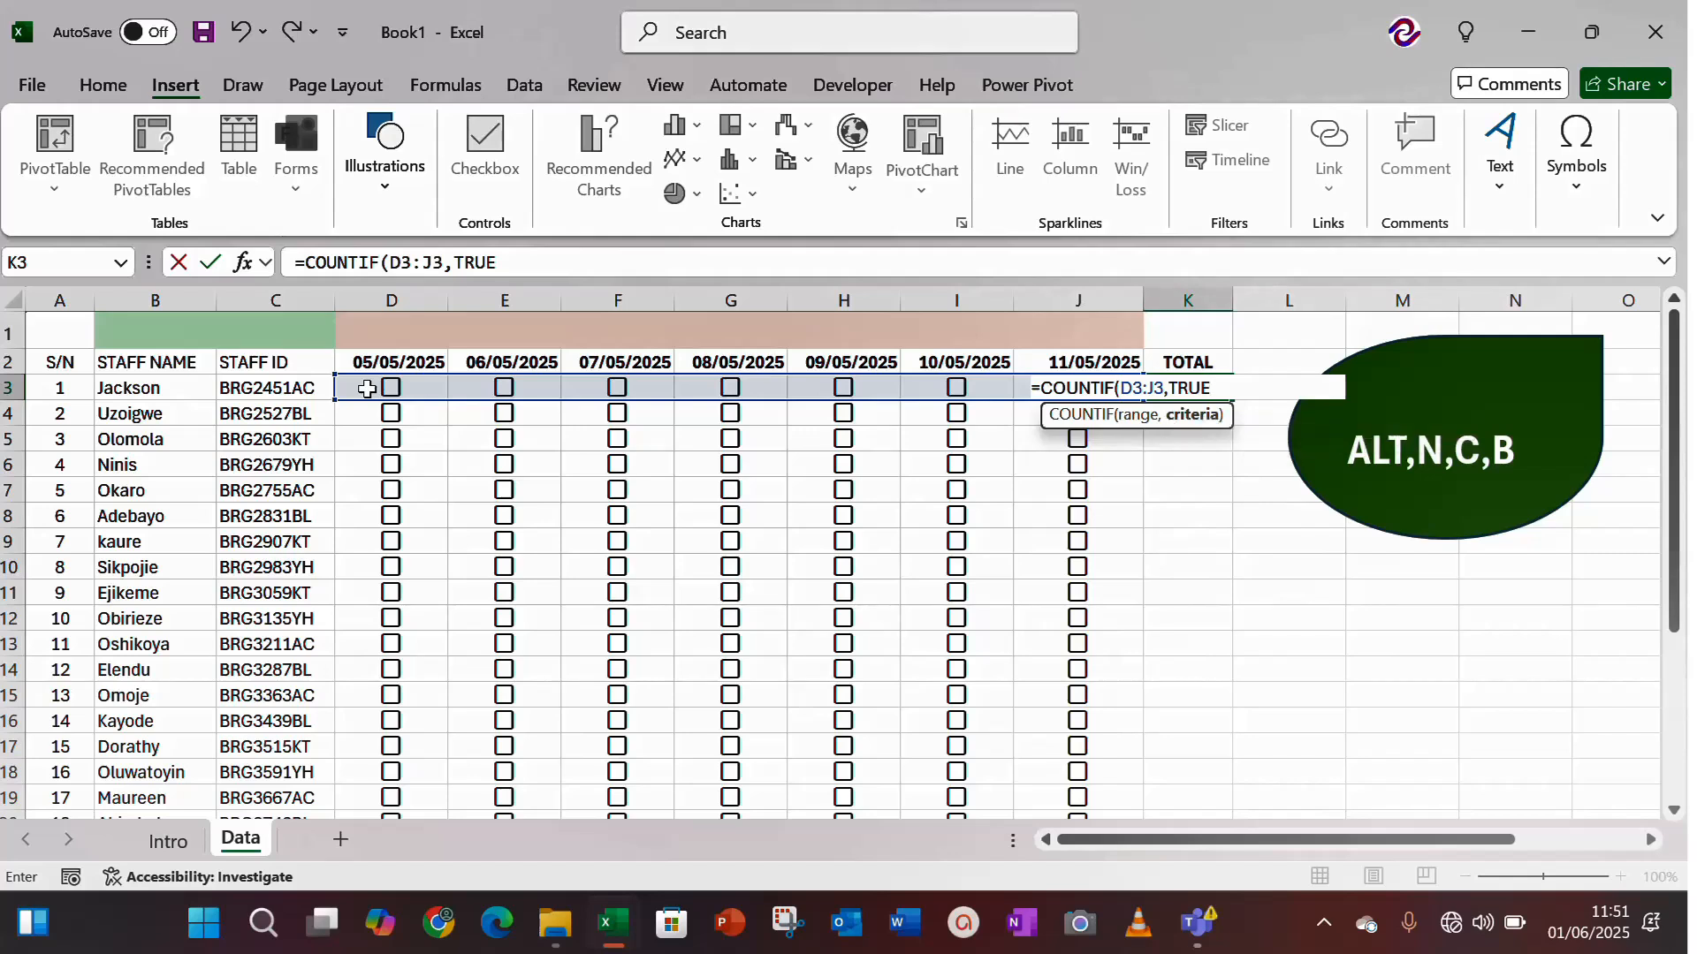
pyautogui.press('Return')
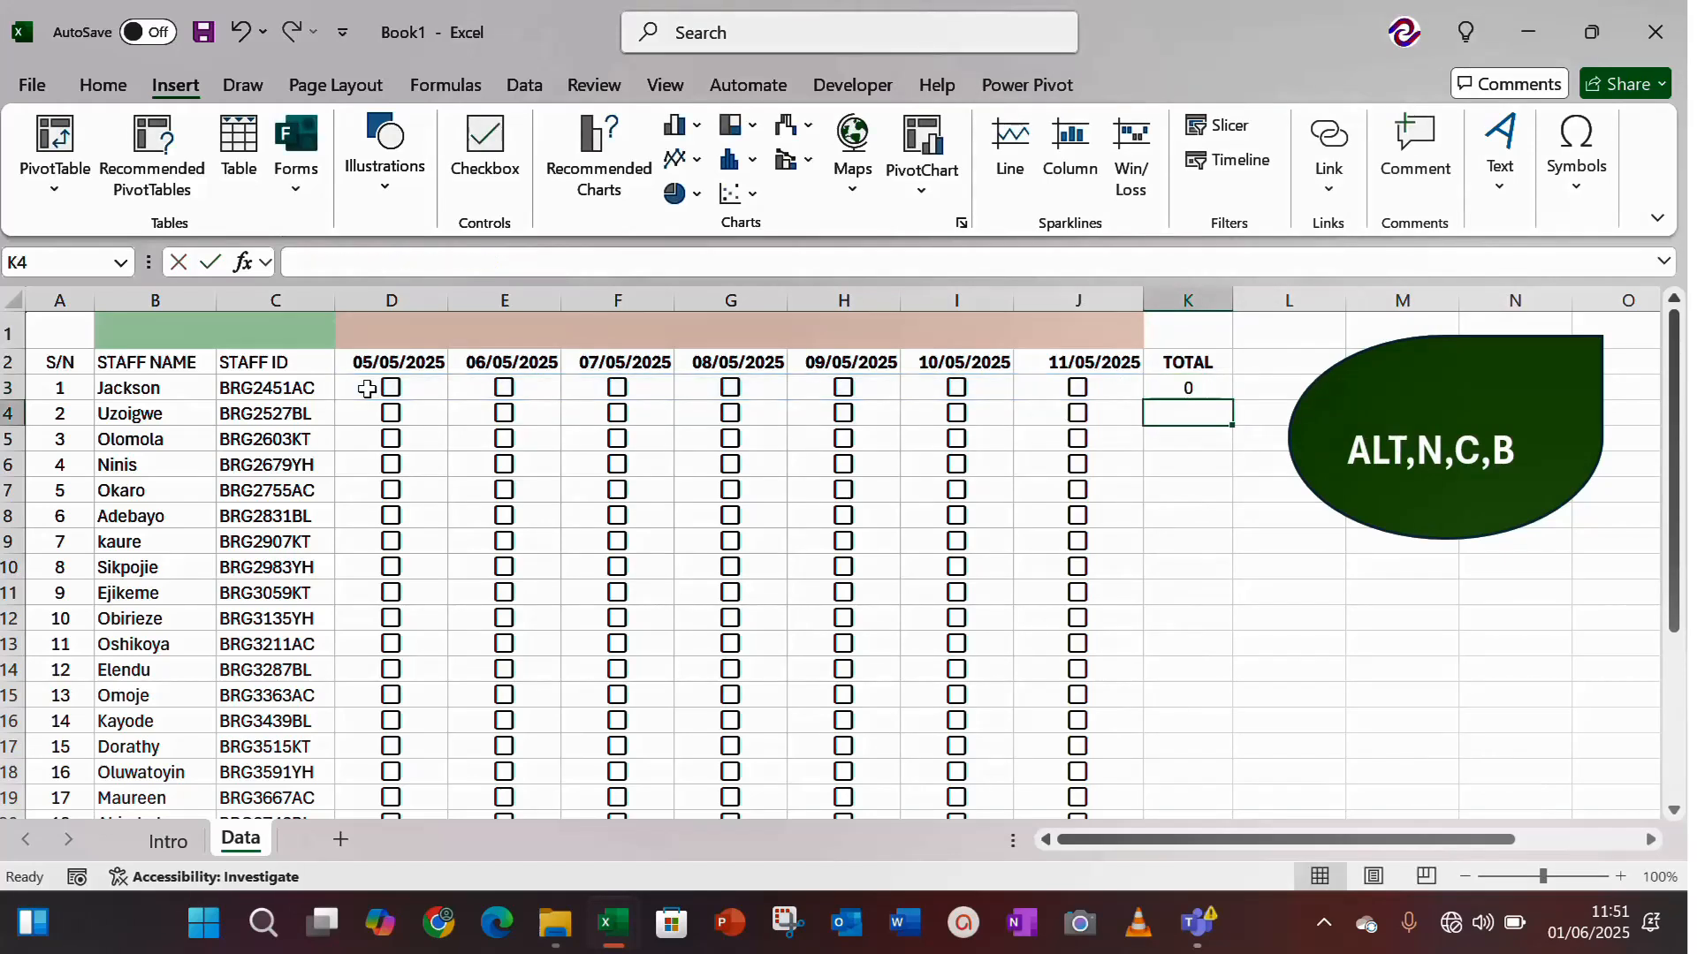
# Fill the COUNTIF formula from K3 down to K22 for all staff rows.
pyautogui.press('Up')
pyautogui.hotkey('shift', 'Down')
pyautogui.hotkey('shift', 'Down')
pyautogui.hotkey('shift', 'Down')
pyautogui.hotkey('shift', 'Down')
pyautogui.hotkey('shift', 'Down')
pyautogui.hotkey('shift', 'Down')
pyautogui.hotkey('shift', 'Down')
pyautogui.hotkey('shift', 'Down')
pyautogui.hotkey('shift', 'Down')
pyautogui.hotkey('shift', 'Down')
pyautogui.hotkey('shift', 'Down')
pyautogui.hotkey('shift', 'Down')
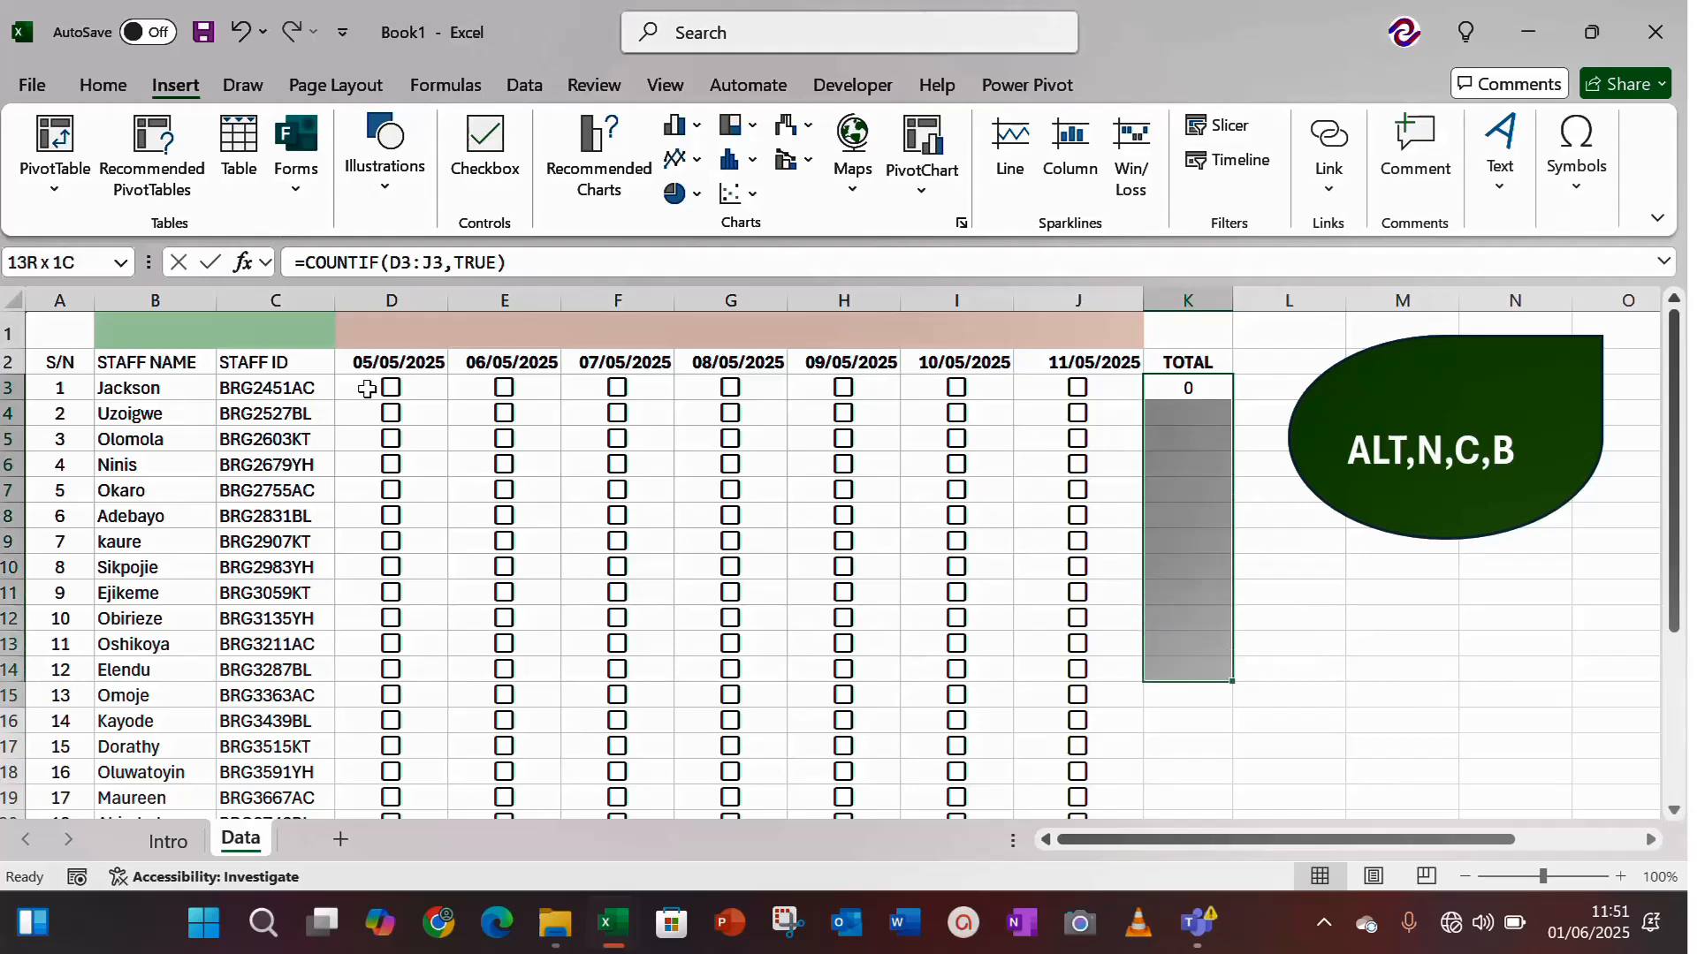
pyautogui.hotkey('shift', 'Down')
pyautogui.hotkey('shift', 'Down')
pyautogui.hotkey('shift', 'Down')
pyautogui.hotkey('shift', 'Down')
pyautogui.hotkey('shift', 'Down')
pyautogui.hotkey('shift', 'Down')
pyautogui.hotkey('shift', 'Down')
pyautogui.hotkey('shift', 'Down')
pyautogui.hotkey('shift', 'Down')
pyautogui.hotkey('shift', 'Down')
pyautogui.hotkey('shift', 'Down')
pyautogui.hotkey('shift', 'Down')
pyautogui.hotkey('shift', 'Down')
pyautogui.hotkey('shift', 'Down')
pyautogui.hotkey('shift', 'Down')
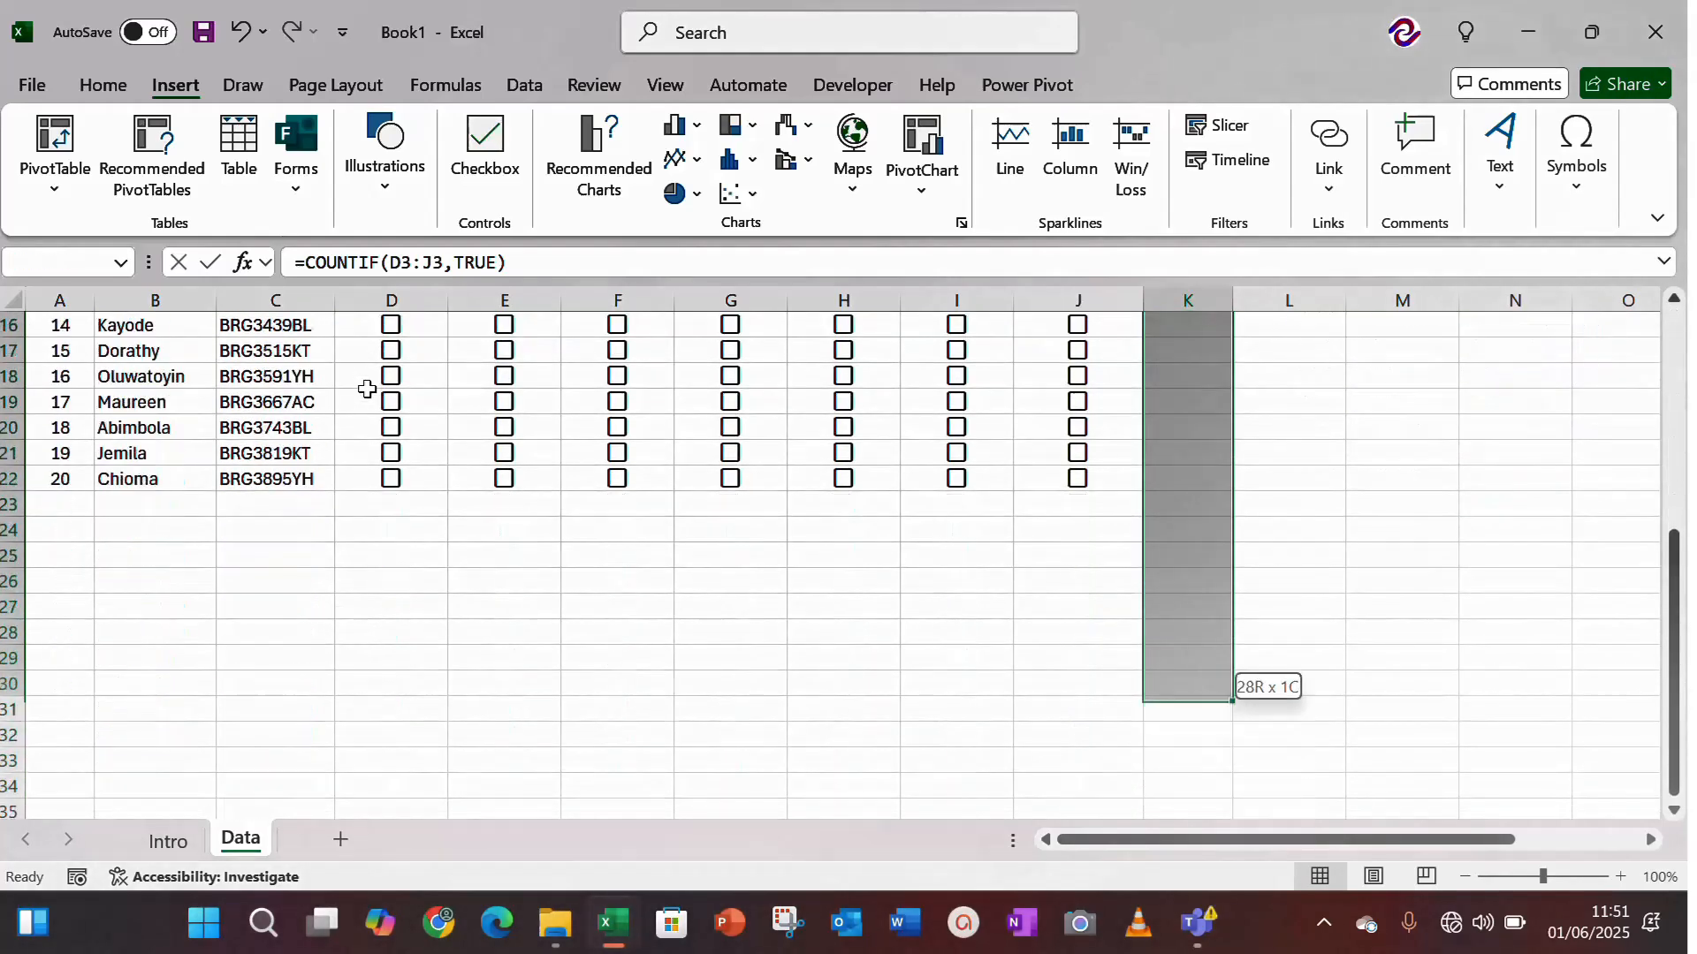
pyautogui.hotkey('shift', 'Up')
pyautogui.hotkey('shift', 'Up')
pyautogui.hotkey('shift', 'Up')
pyautogui.hotkey('shift', 'Up')
pyautogui.hotkey('shift', 'Up')
pyautogui.hotkey('shift', 'Up')
pyautogui.hotkey('shift', 'Up')
pyautogui.hotkey('shift', 'Up')
pyautogui.hotkey('shift', 'Up')
pyautogui.hotkey('shift', 'Up')
pyautogui.hotkey('shift', 'Down')
pyautogui.hotkey('shift', 'Down')
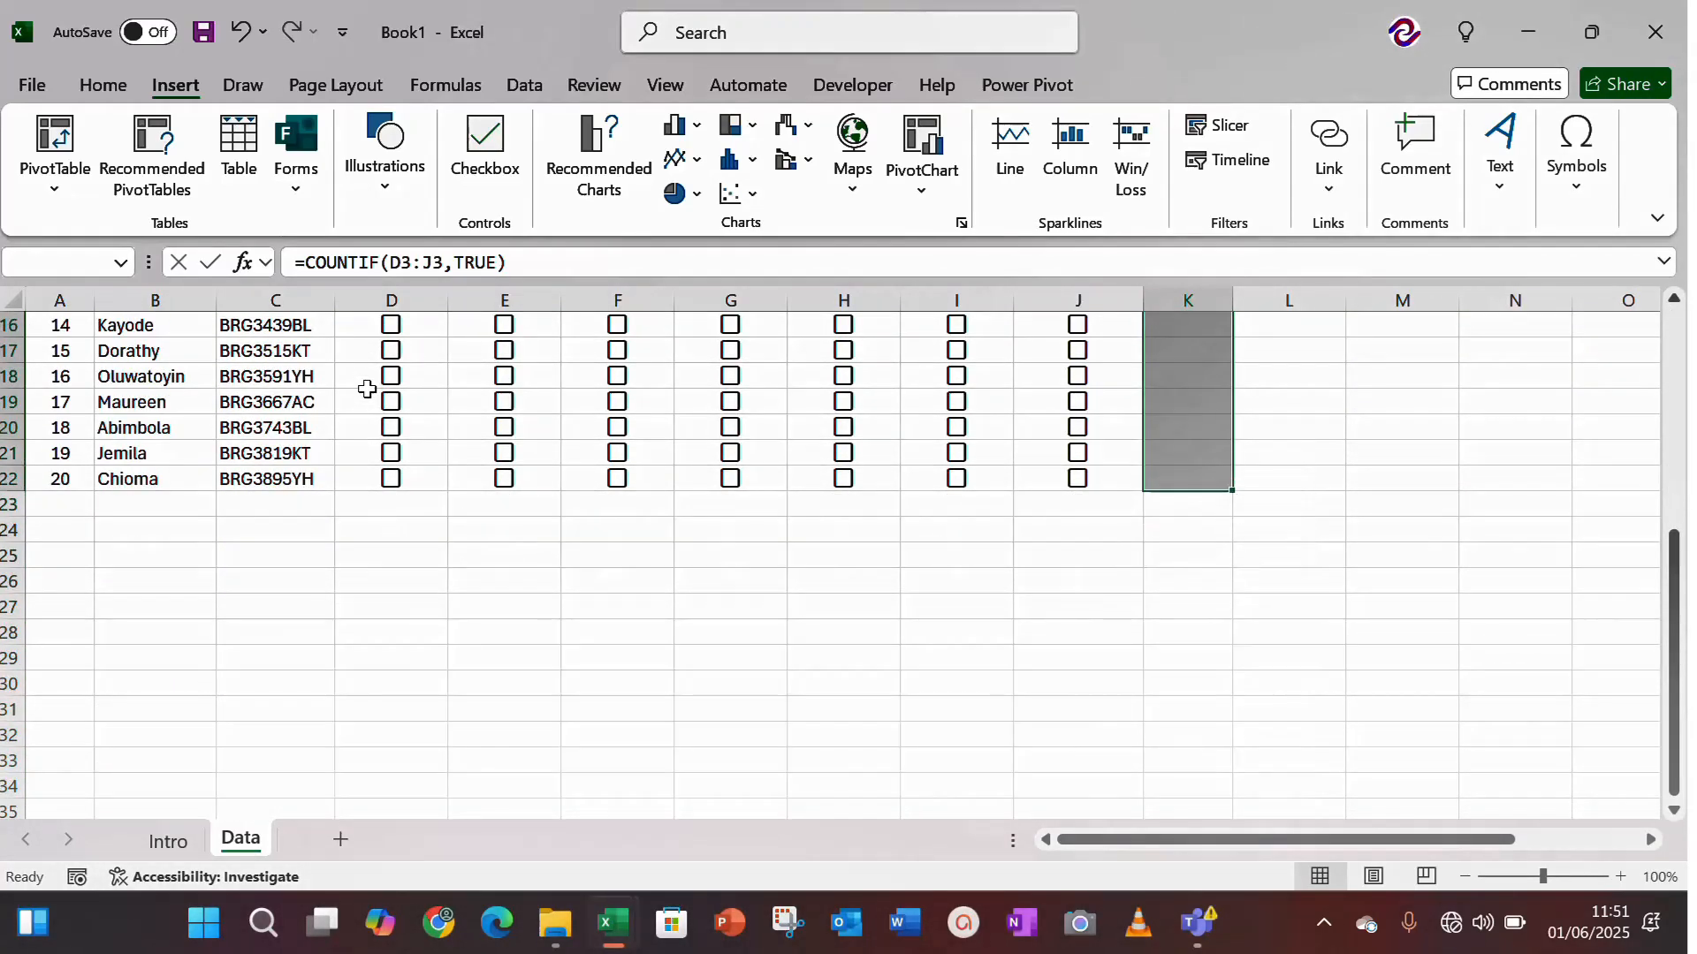
pyautogui.hotkey('ctrl', 'Return')
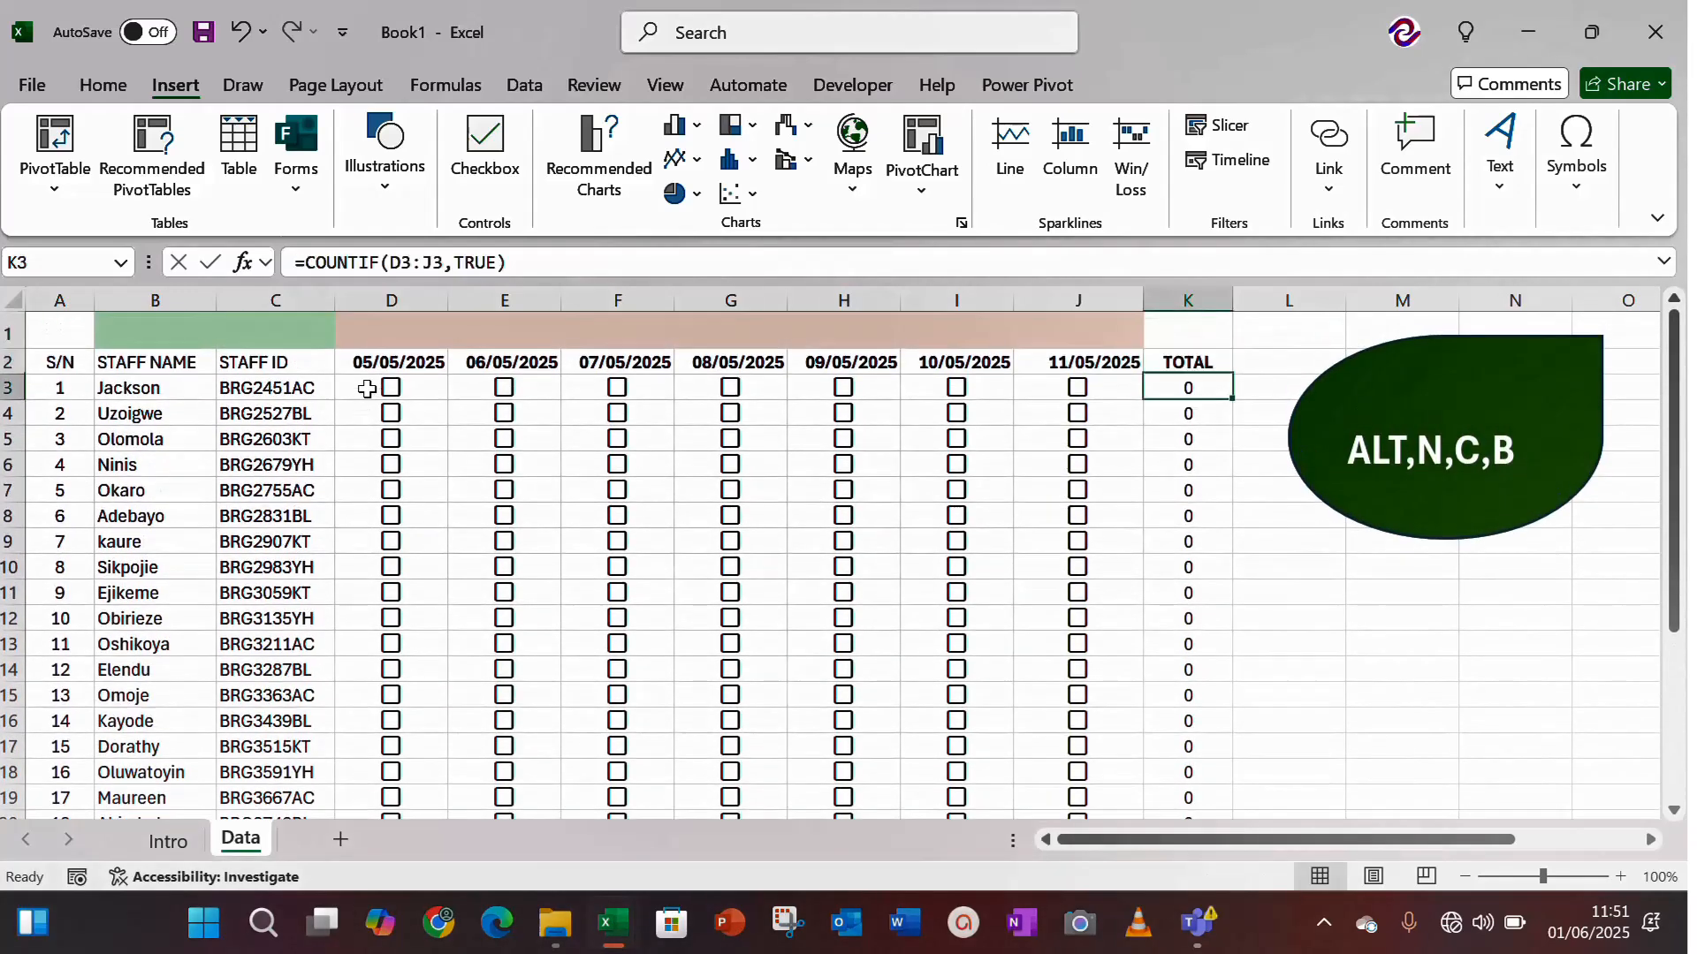
# Tick the first staff member's checkboxes for 05/05, 07/05, 09/05 and 11/05/2025 (D3, F3, H3 and J3).
pyautogui.press('Left')
pyautogui.press('Left')
pyautogui.press('Left')
pyautogui.press('Left')
pyautogui.press('Left')
pyautogui.press('Left')
pyautogui.press('Left')
pyautogui.press('Left')
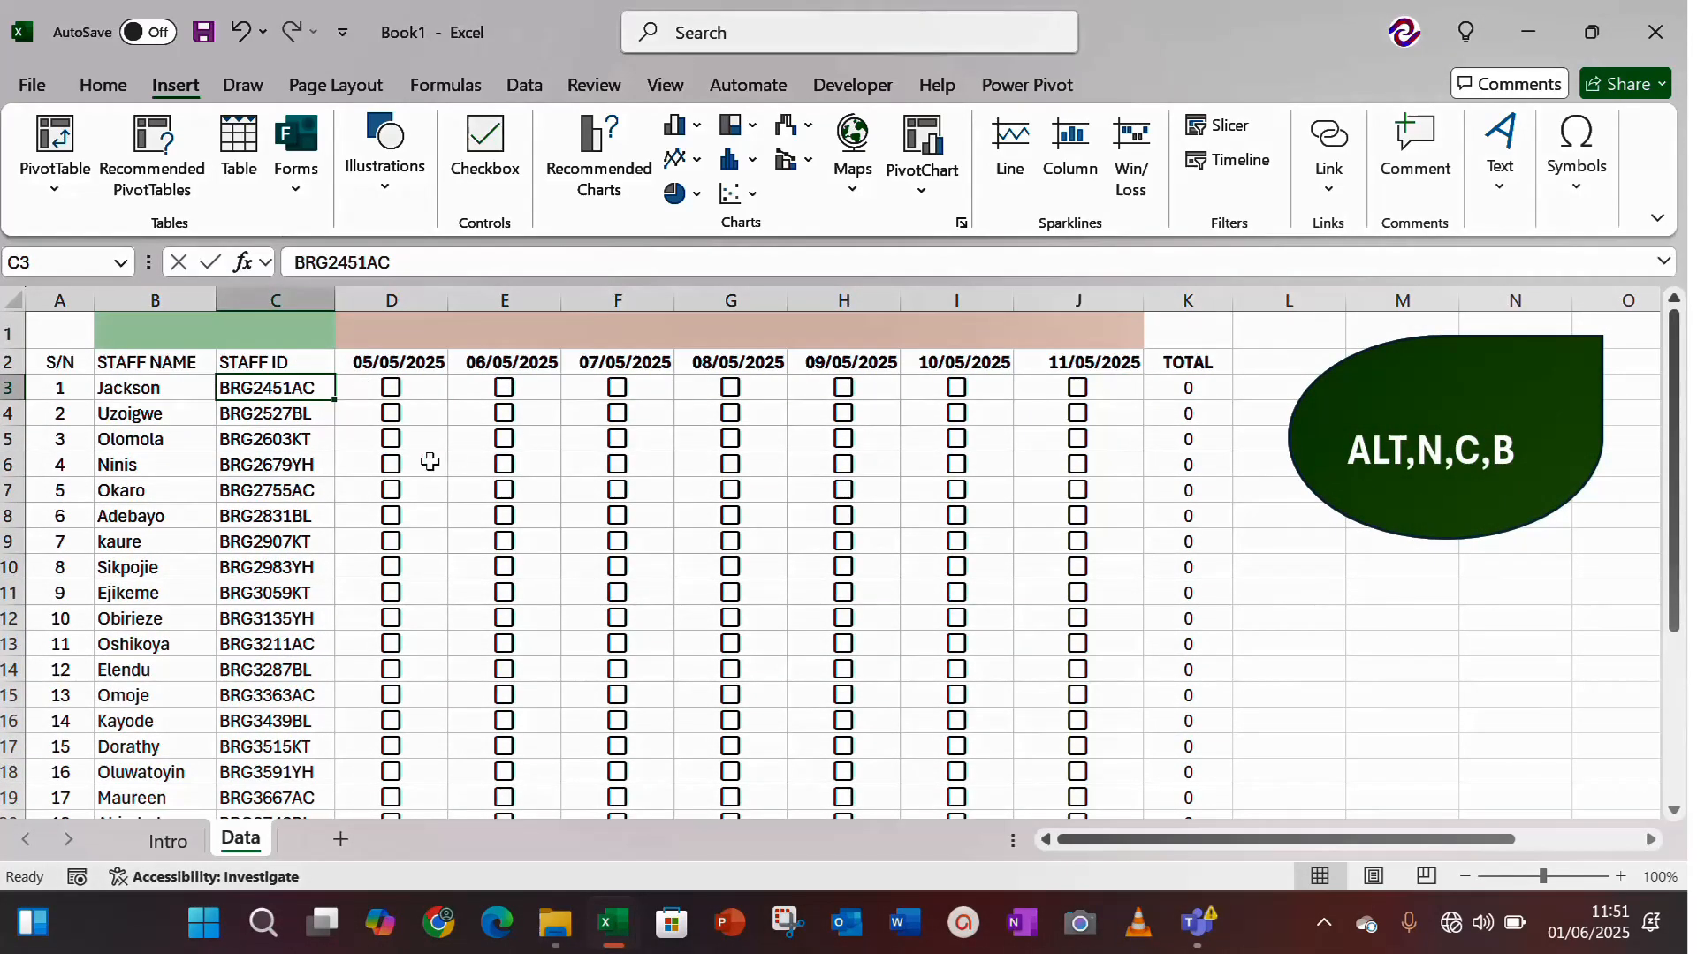
pyautogui.click(392, 389)
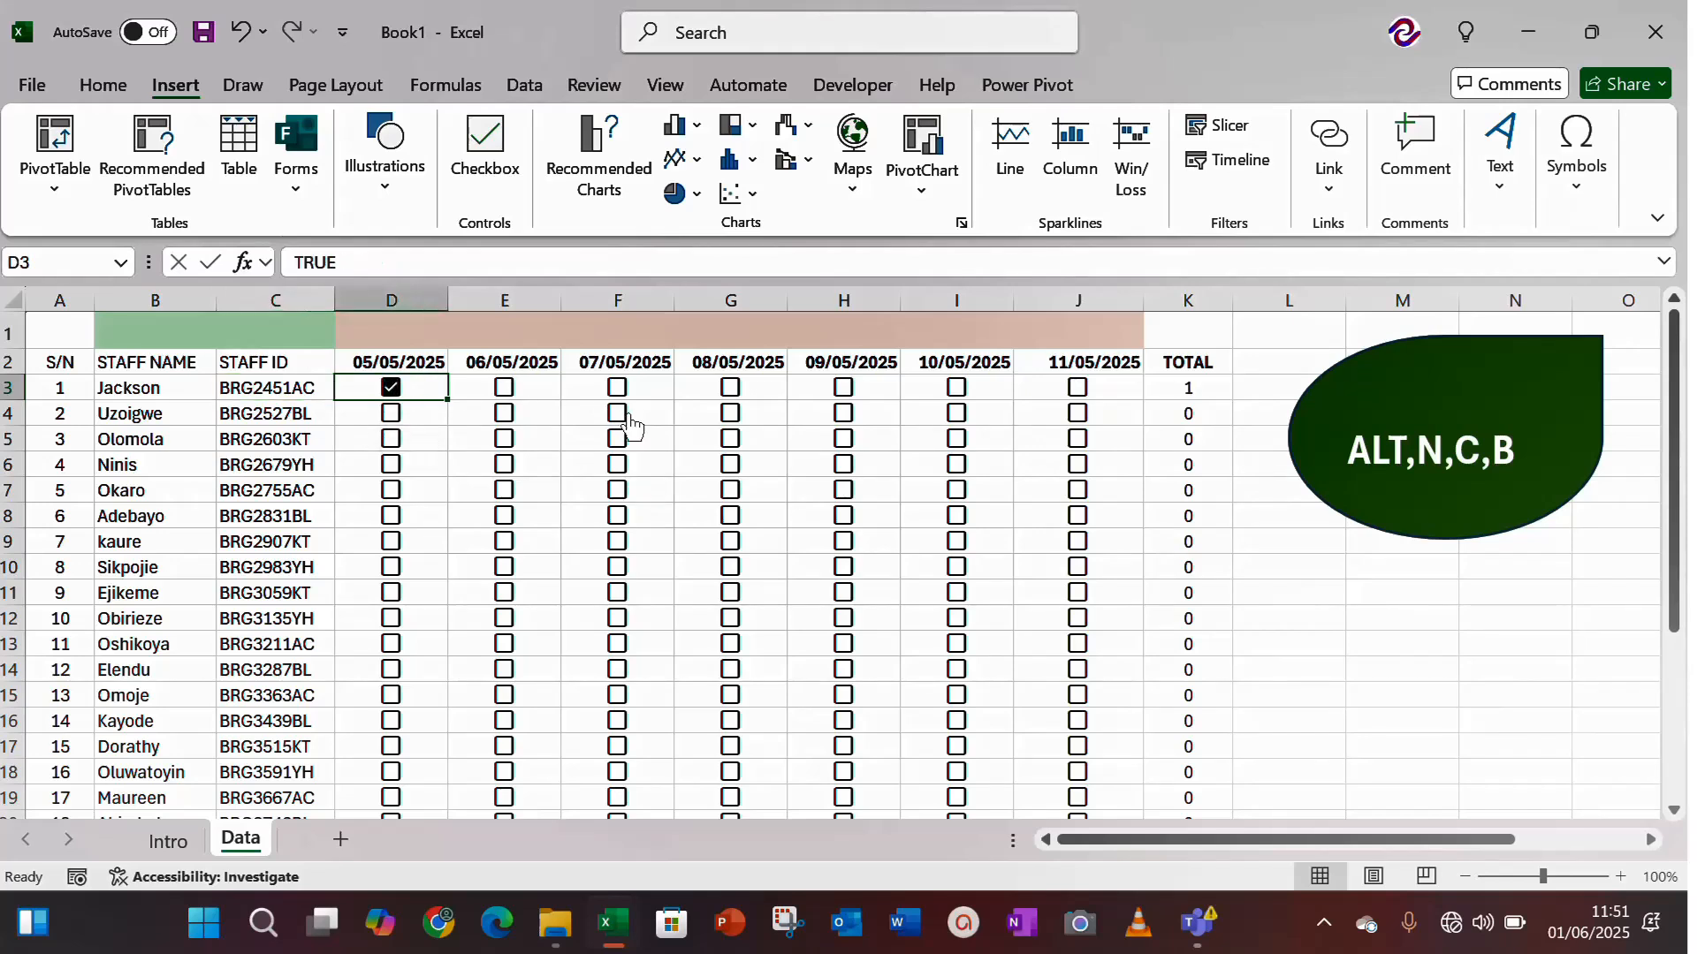
pyautogui.click(617, 388)
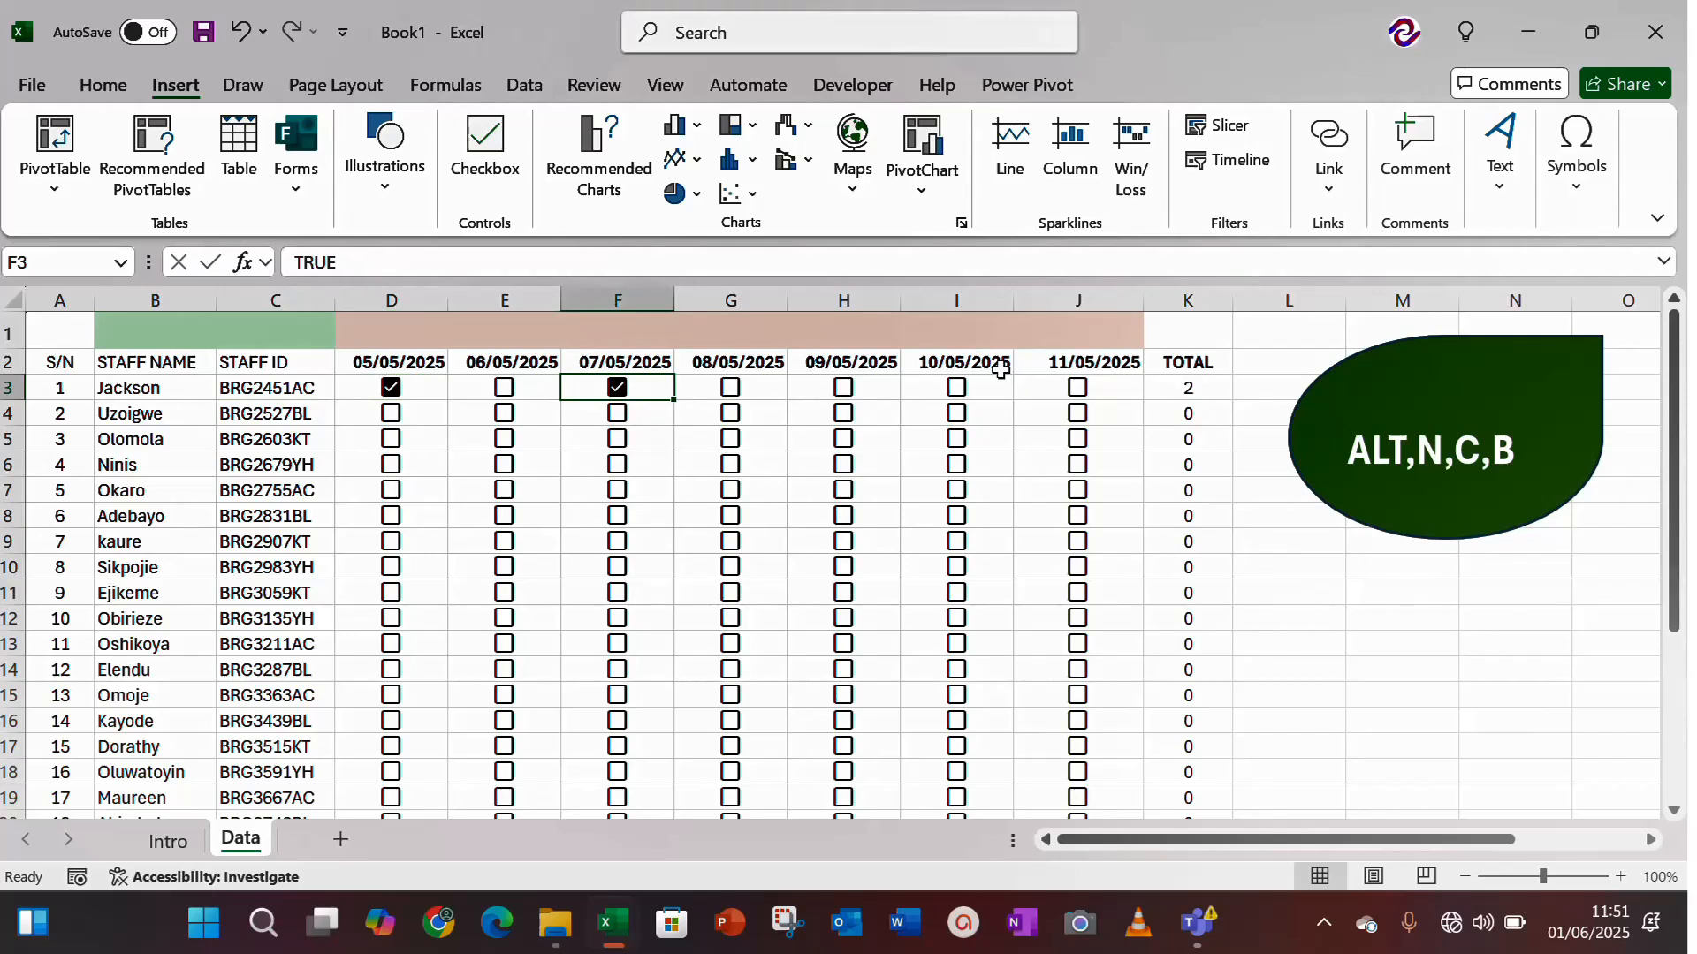
pyautogui.click(844, 389)
pyautogui.click(1079, 389)
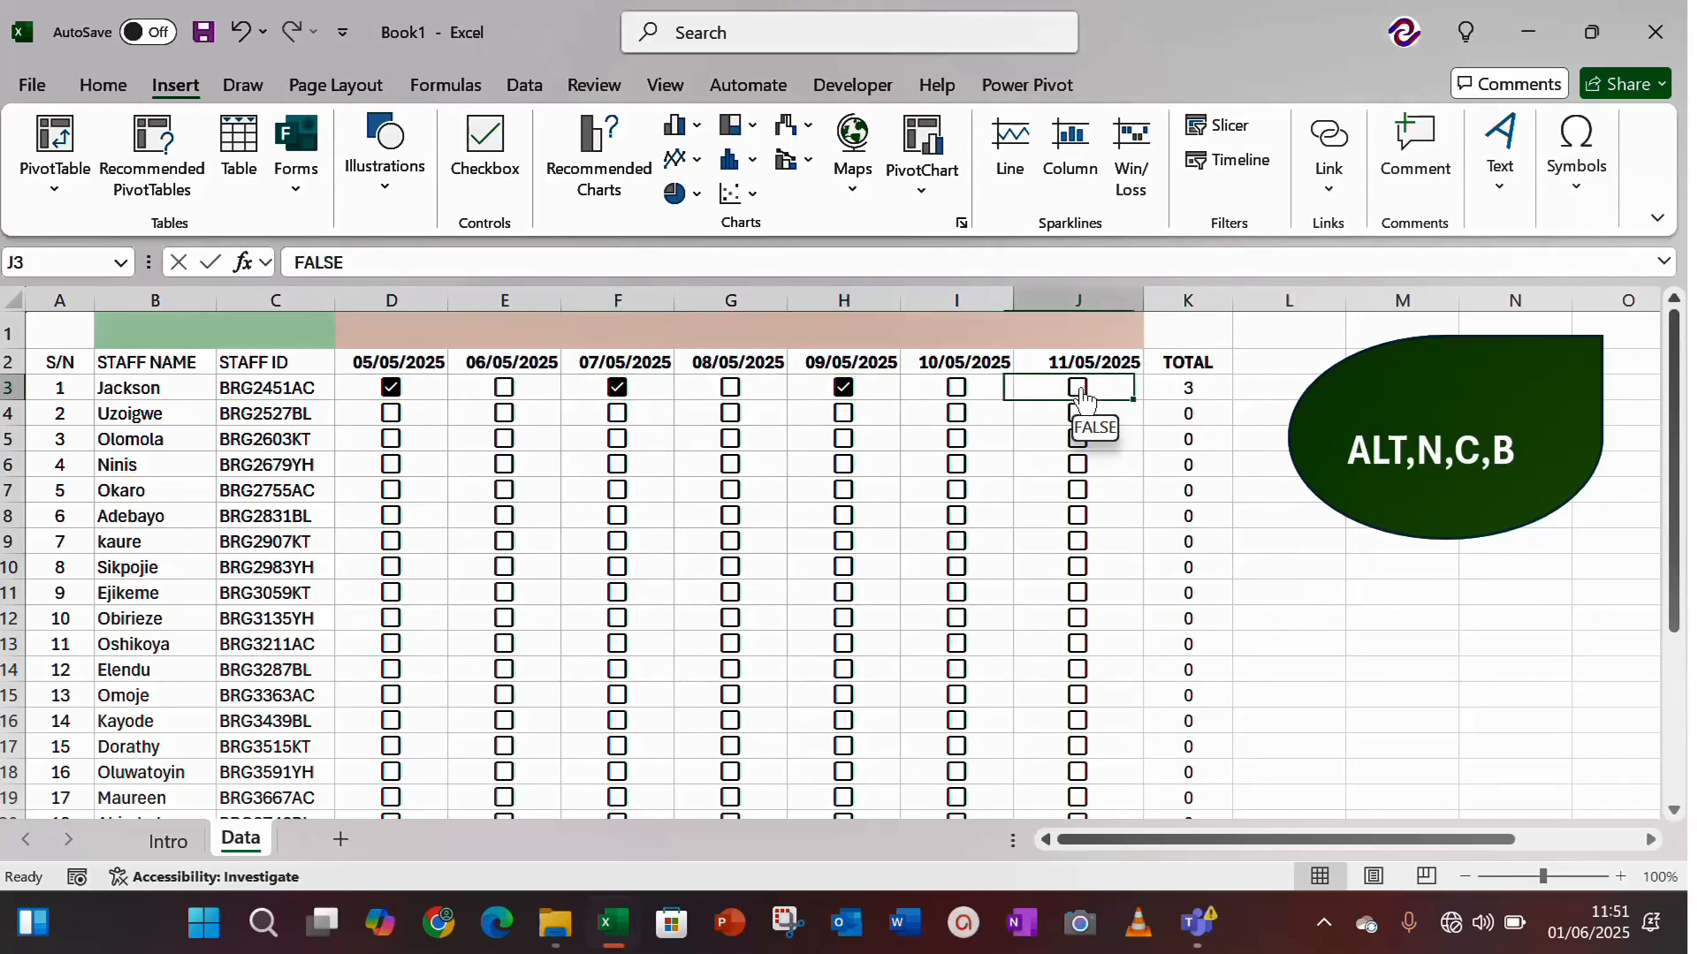
# Tick D6 and E6 for the fourth staff member and E9, H9 and J9 for the seventh.
pyautogui.click(393, 474)
pyautogui.click(393, 477)
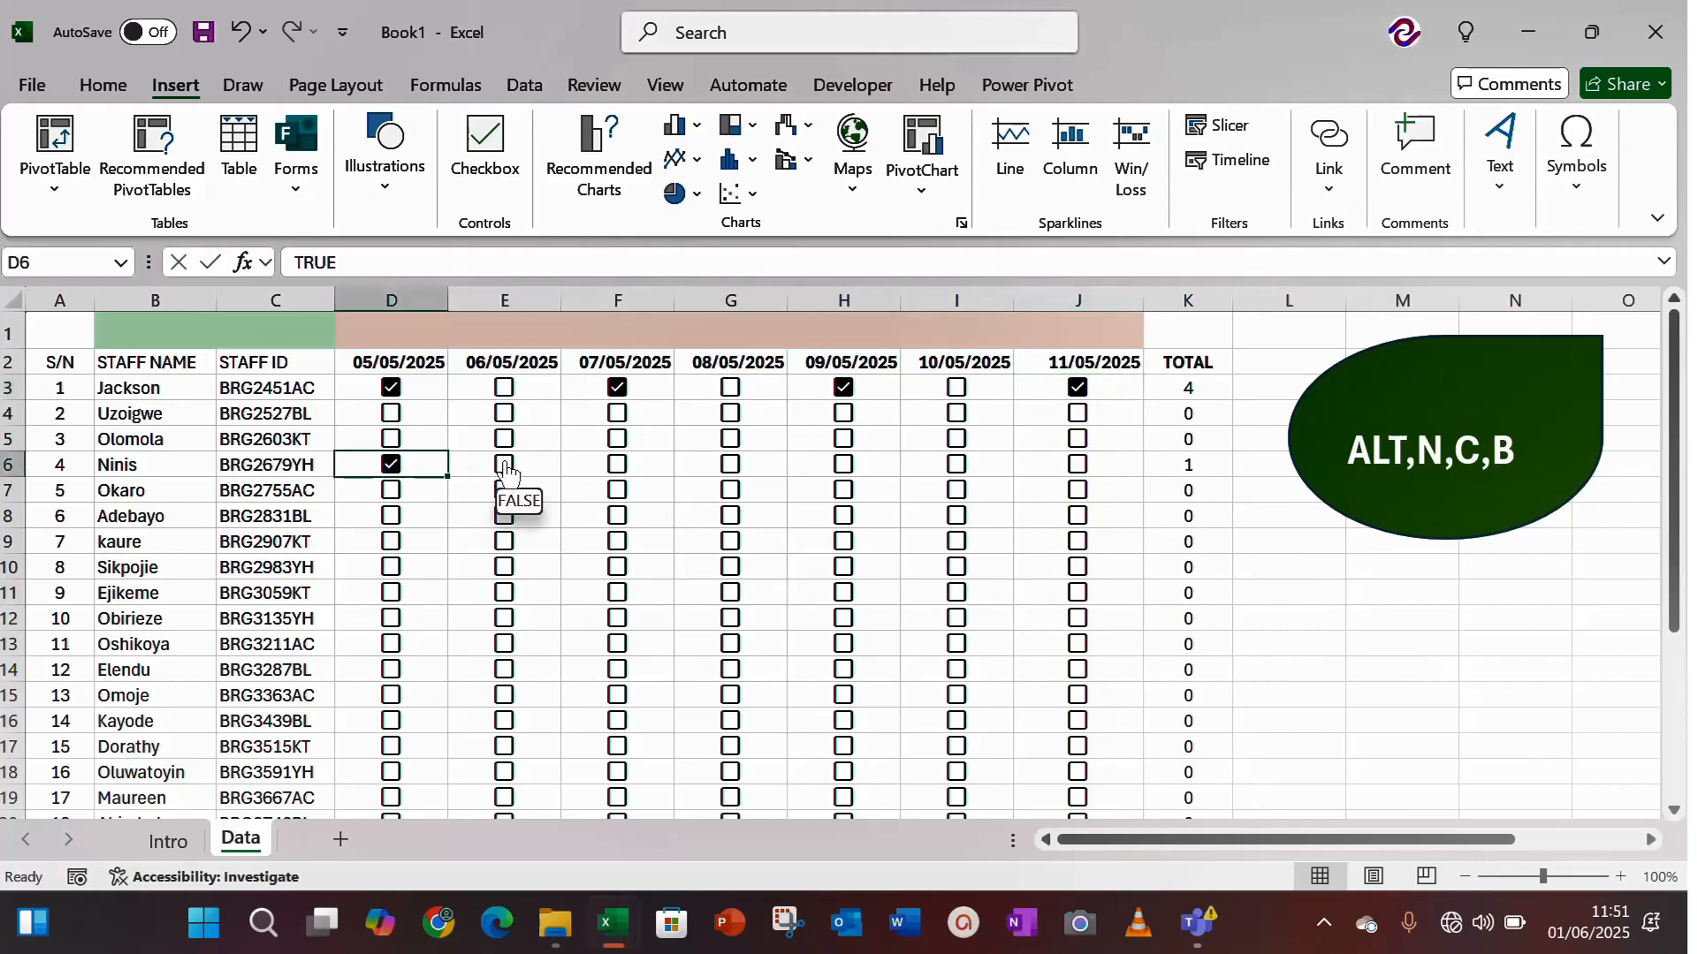
pyautogui.click(507, 471)
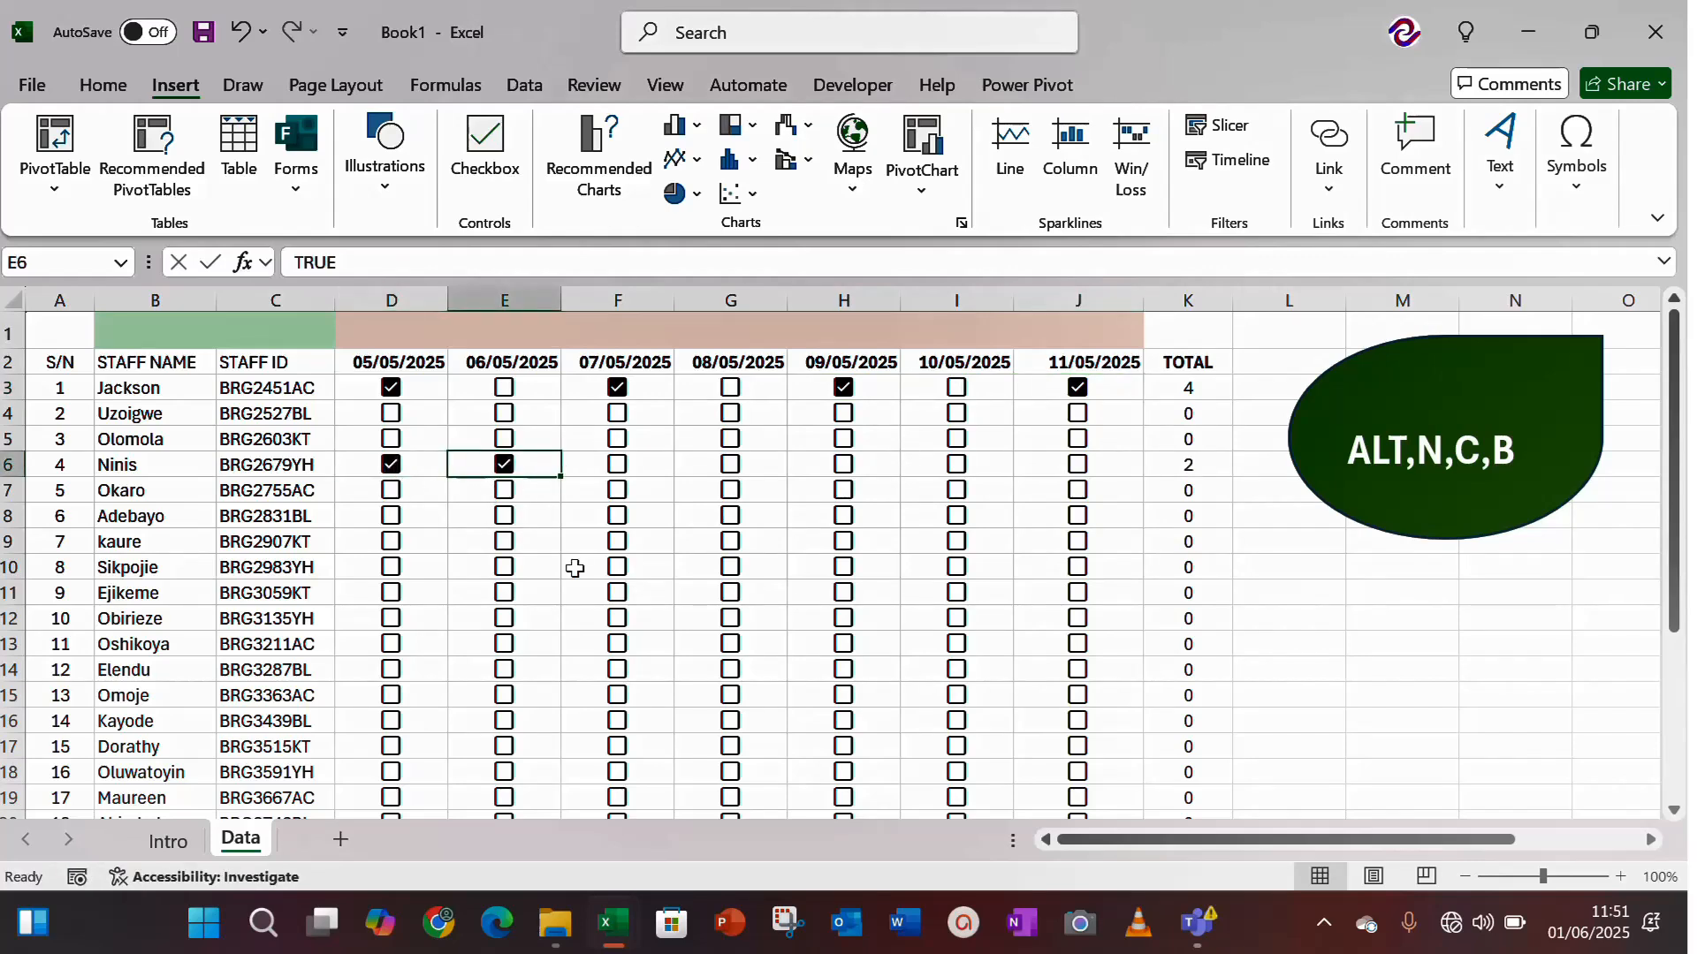
pyautogui.click(502, 545)
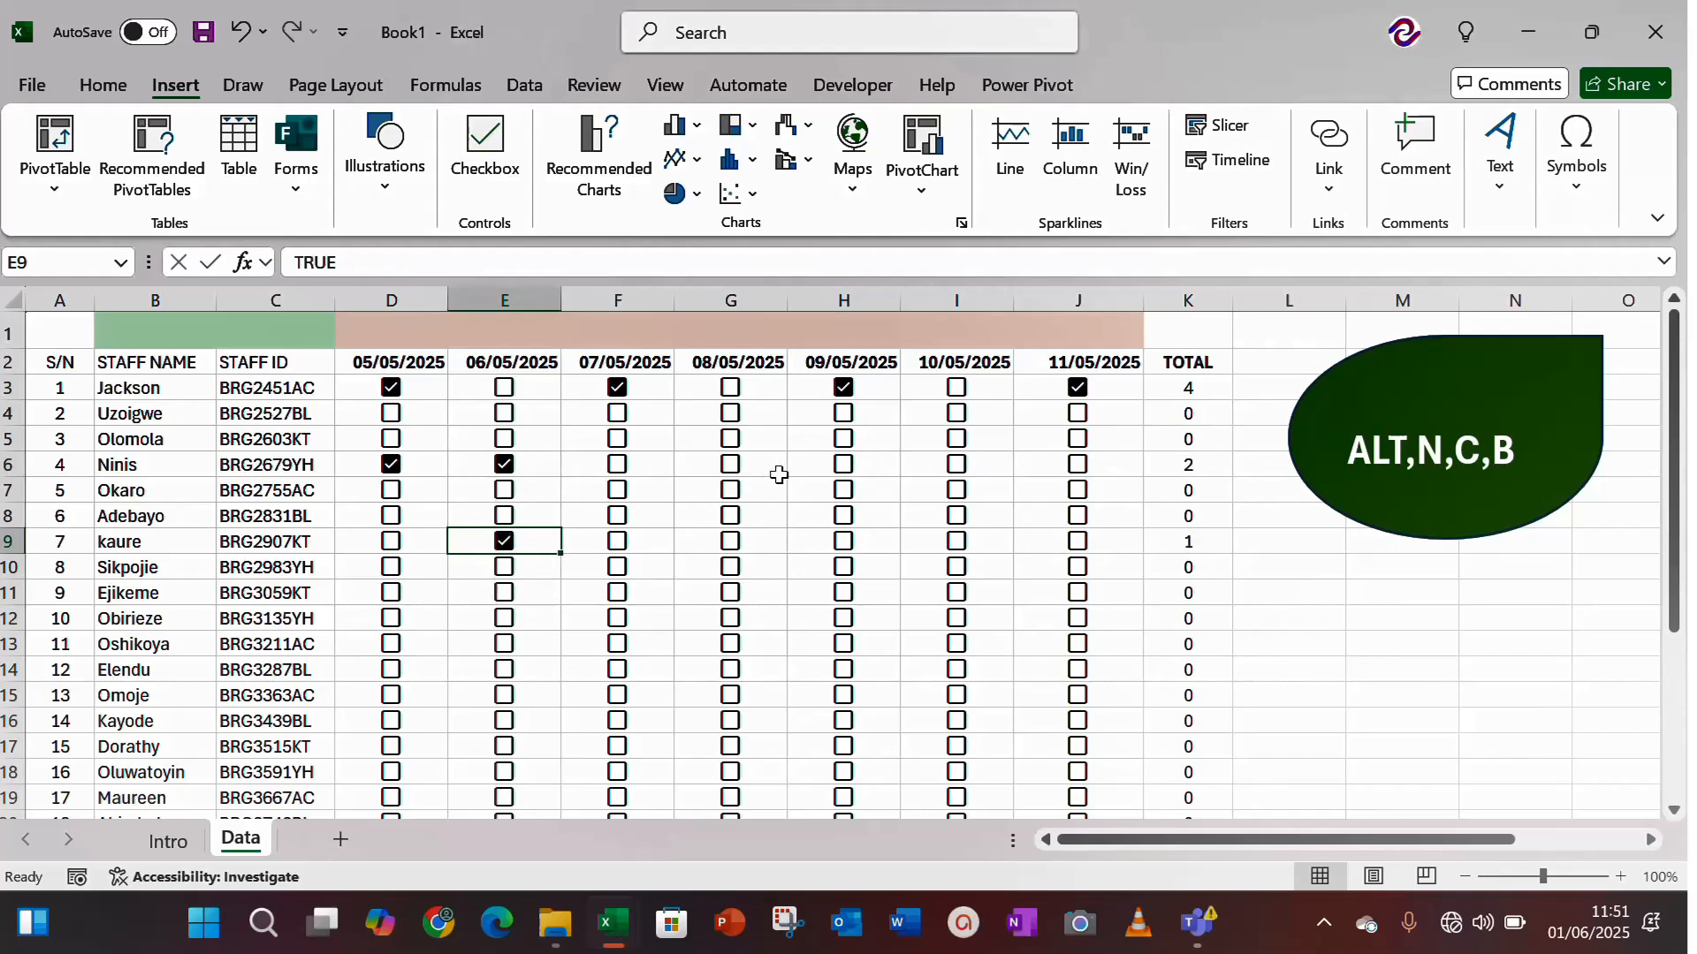
pyautogui.click(844, 542)
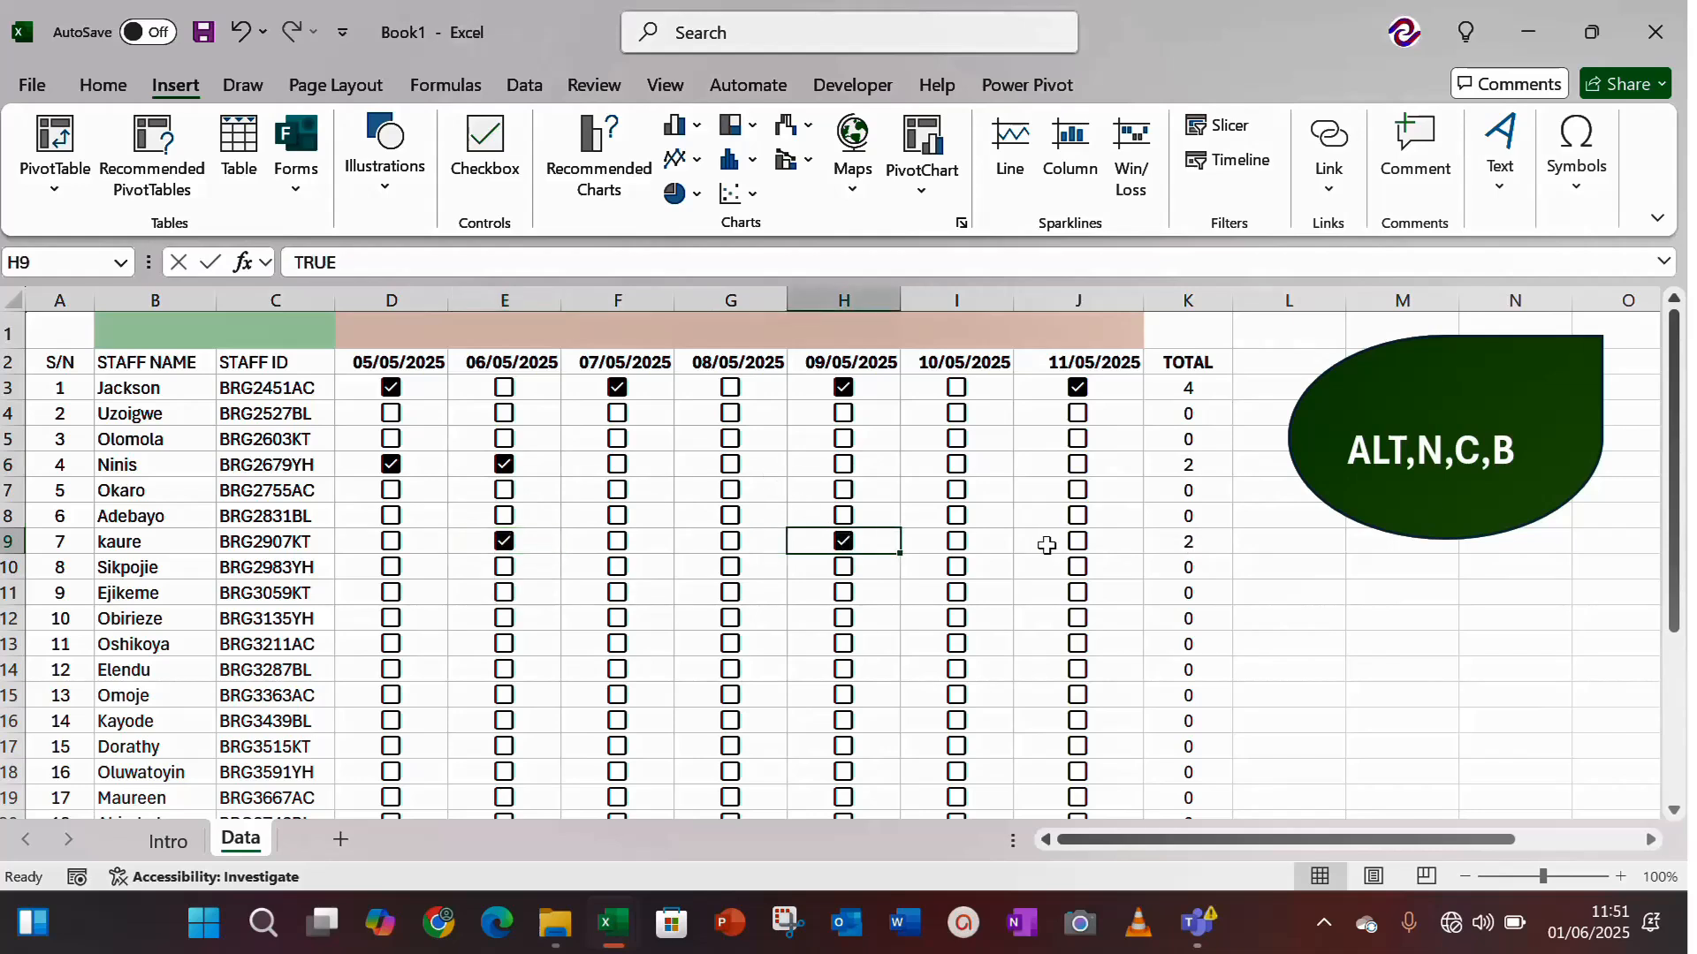
pyautogui.click(1078, 541)
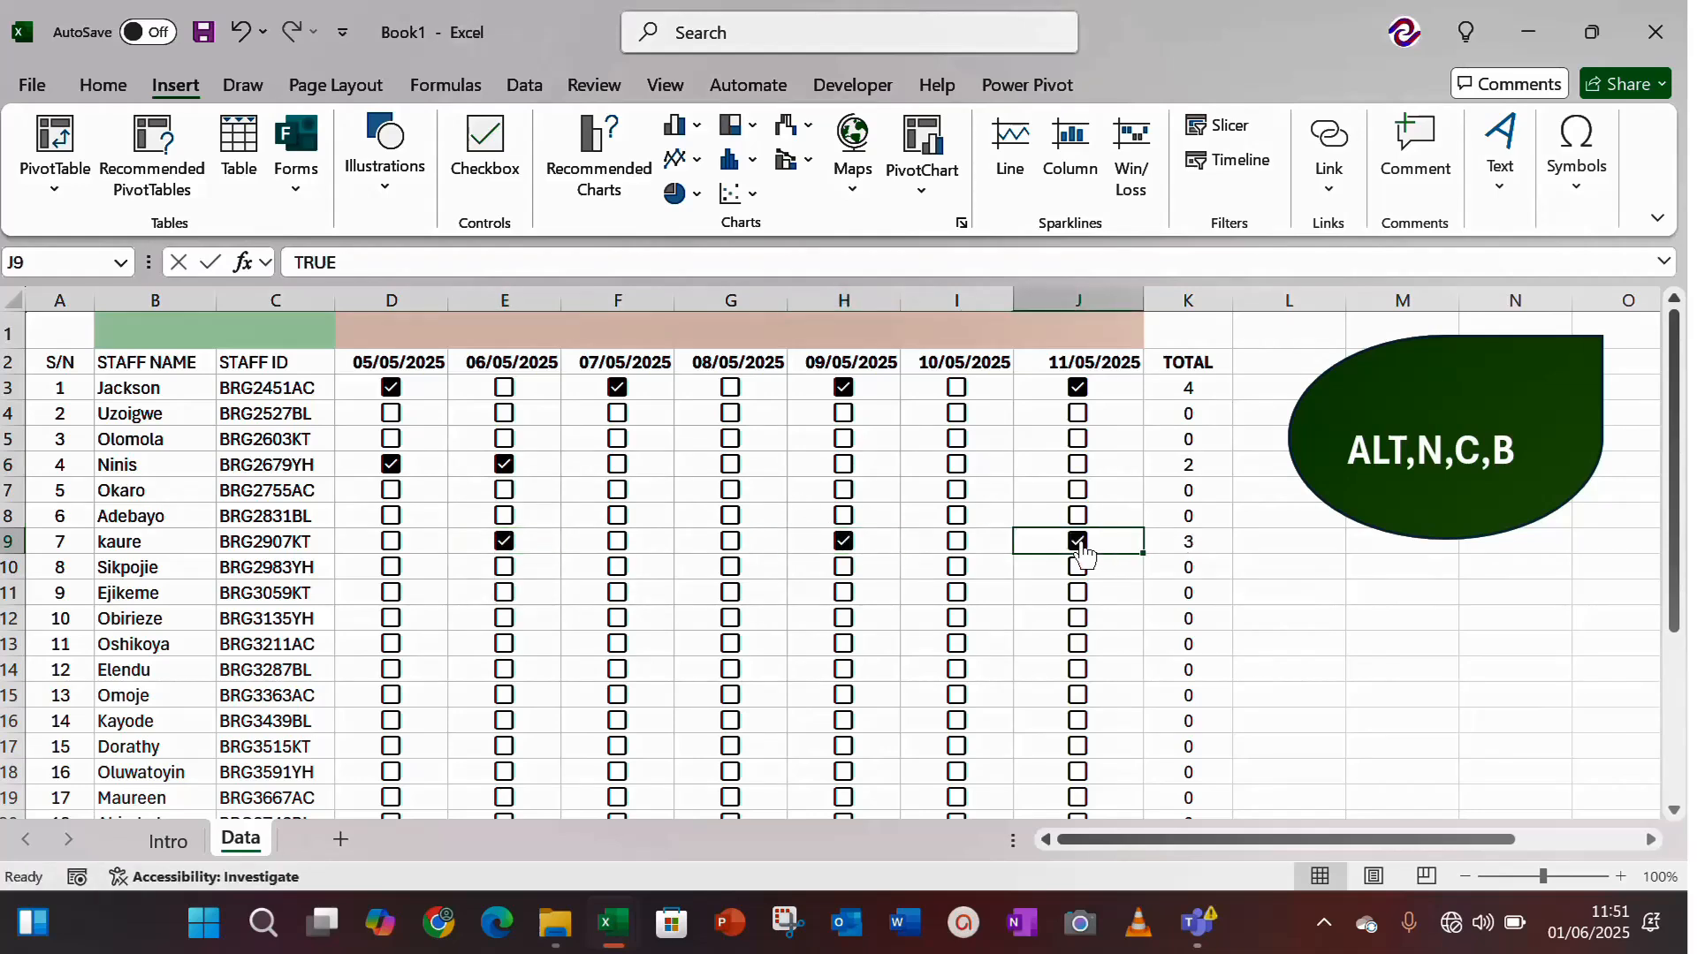
# Tick D12, E12, G12, I12 and J12 for the tenth staff member and check the TOTAL column.
pyautogui.click(393, 625)
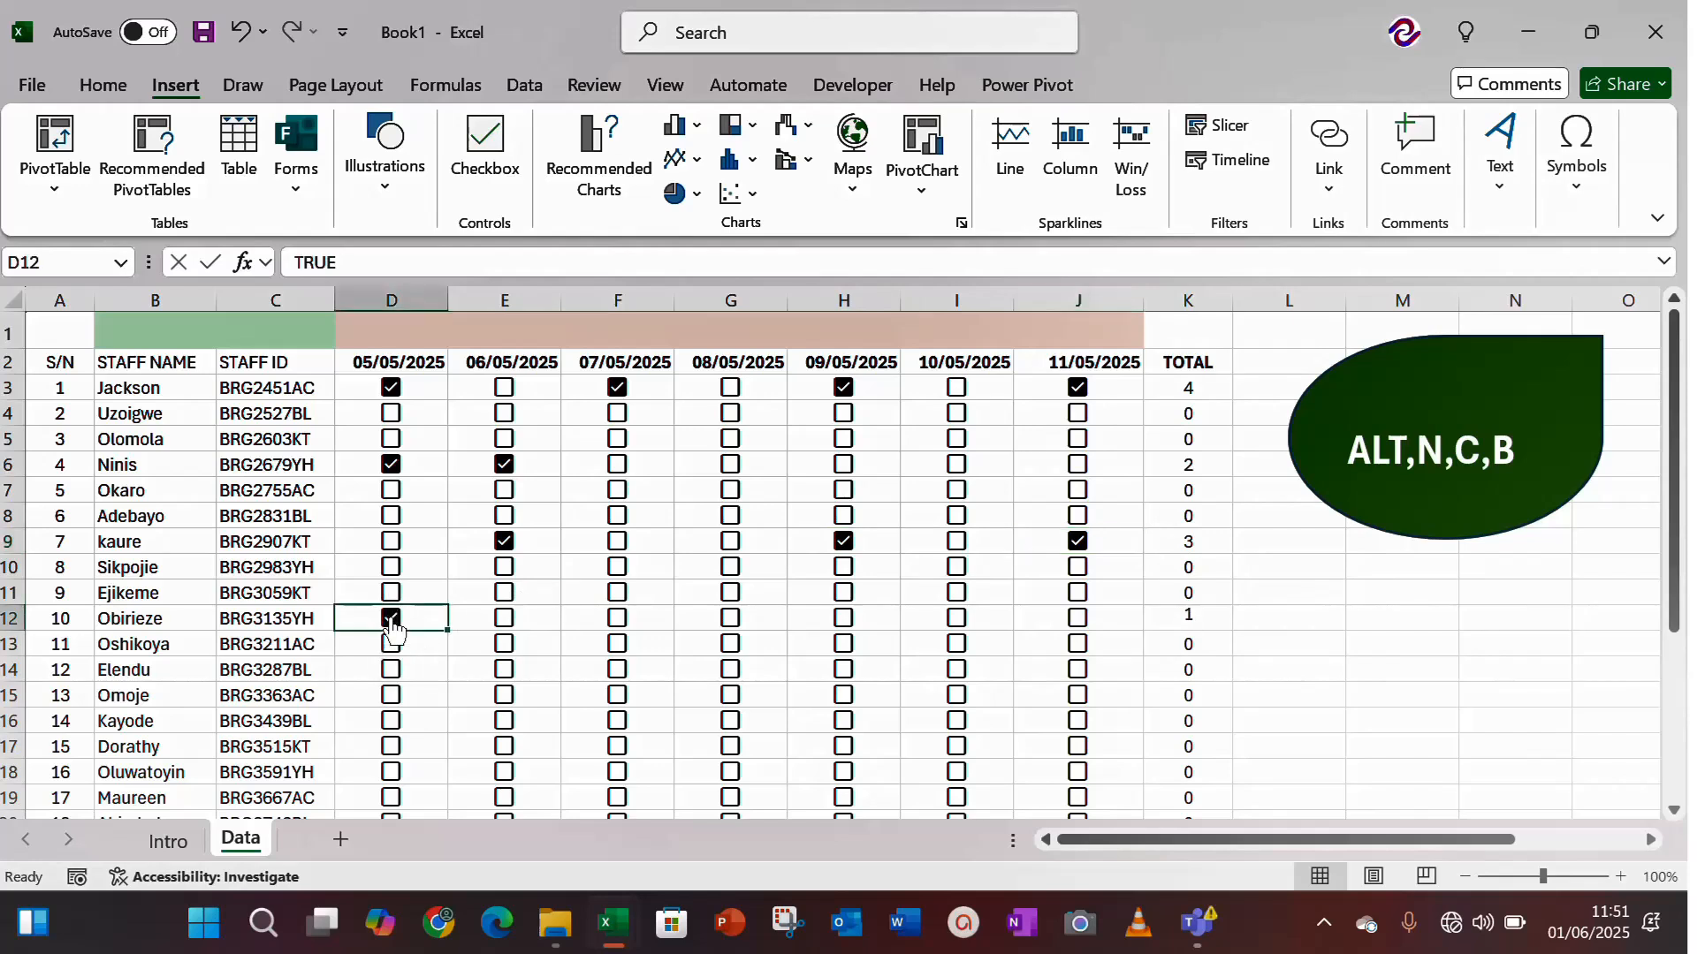
pyautogui.click(506, 627)
pyautogui.click(505, 625)
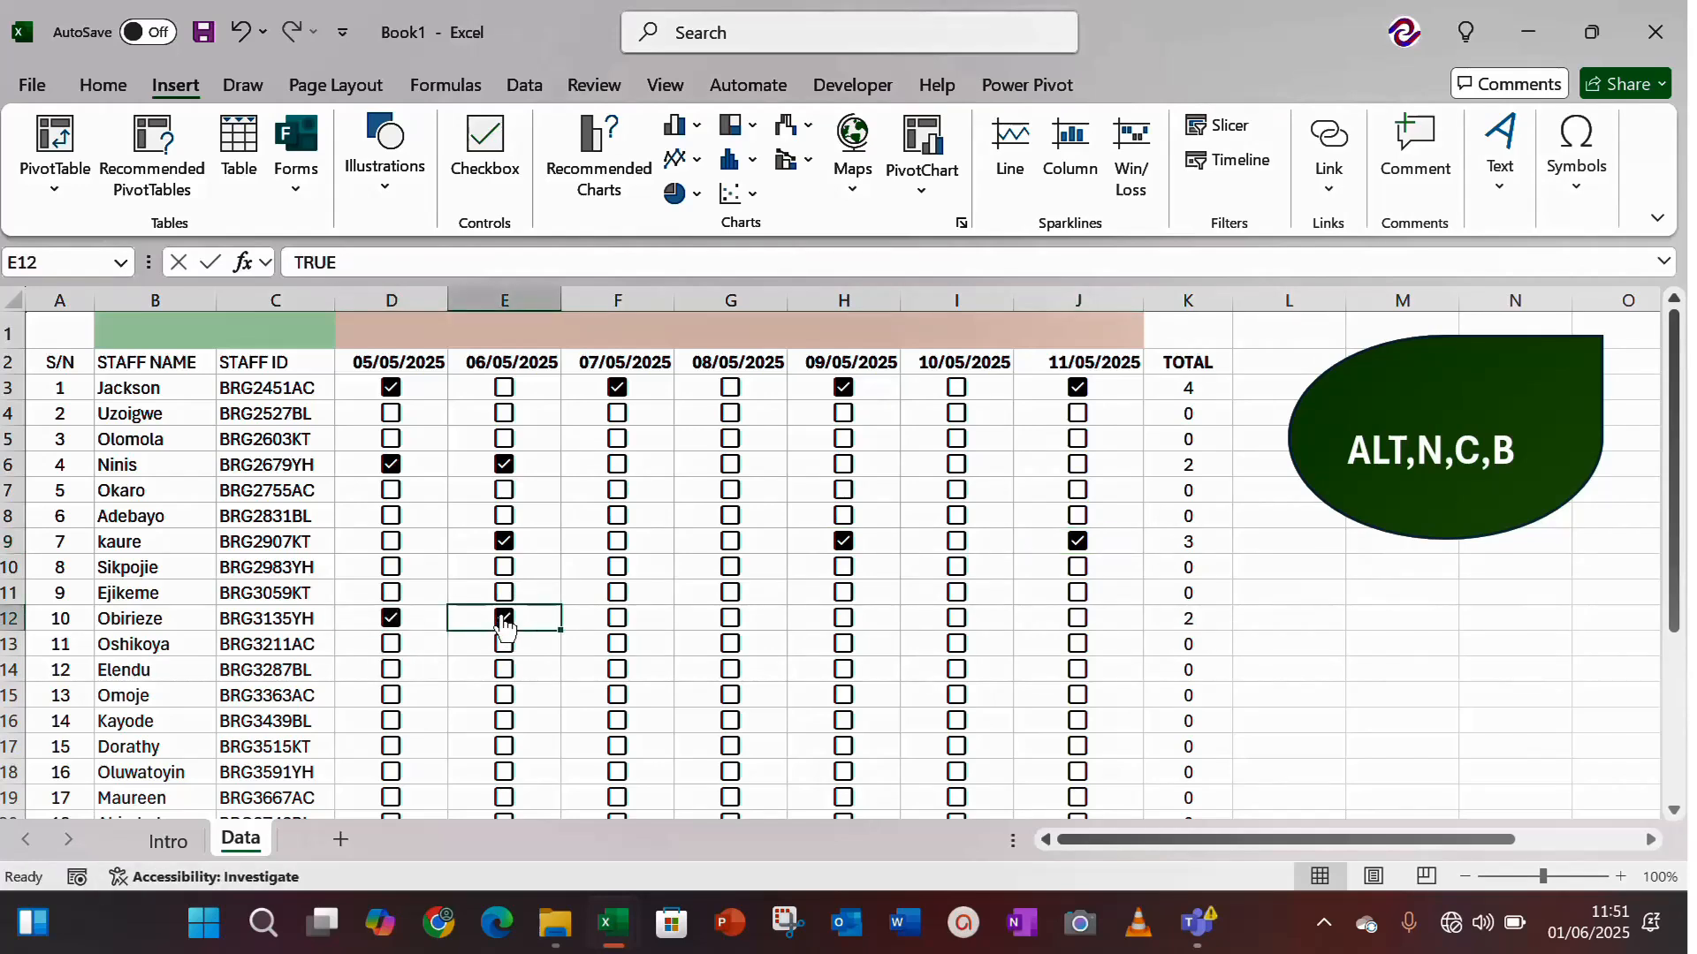
pyautogui.click(732, 626)
pyautogui.click(959, 629)
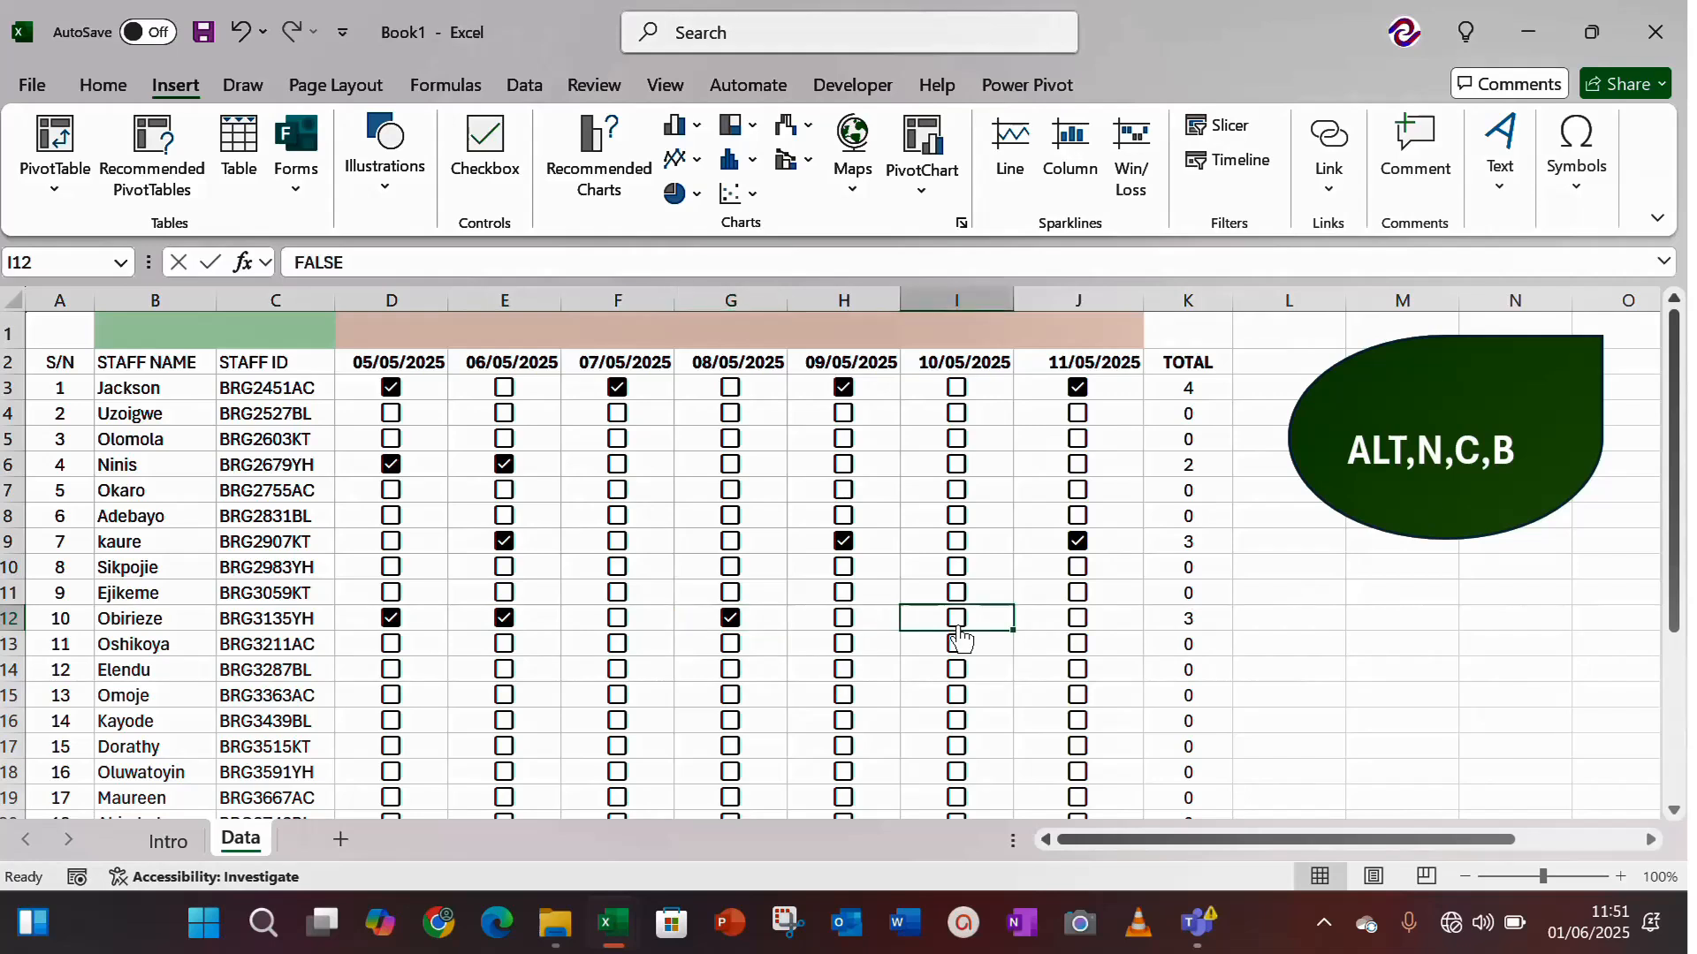
pyautogui.click(1079, 627)
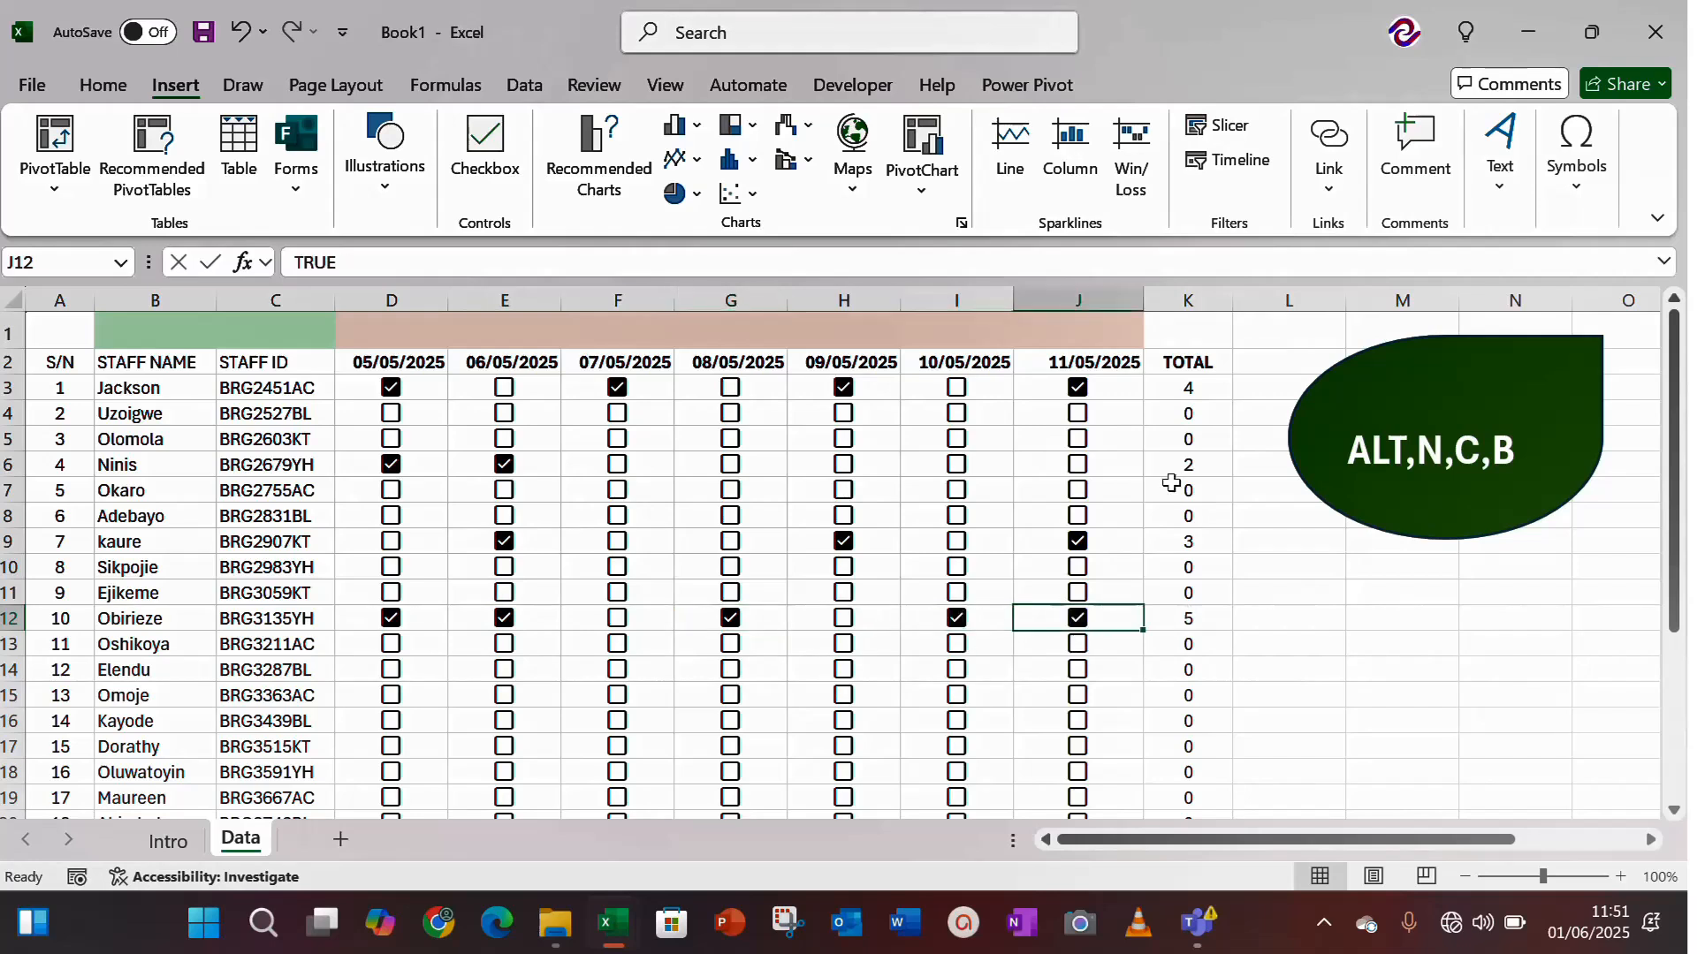
pyautogui.click(1181, 307)
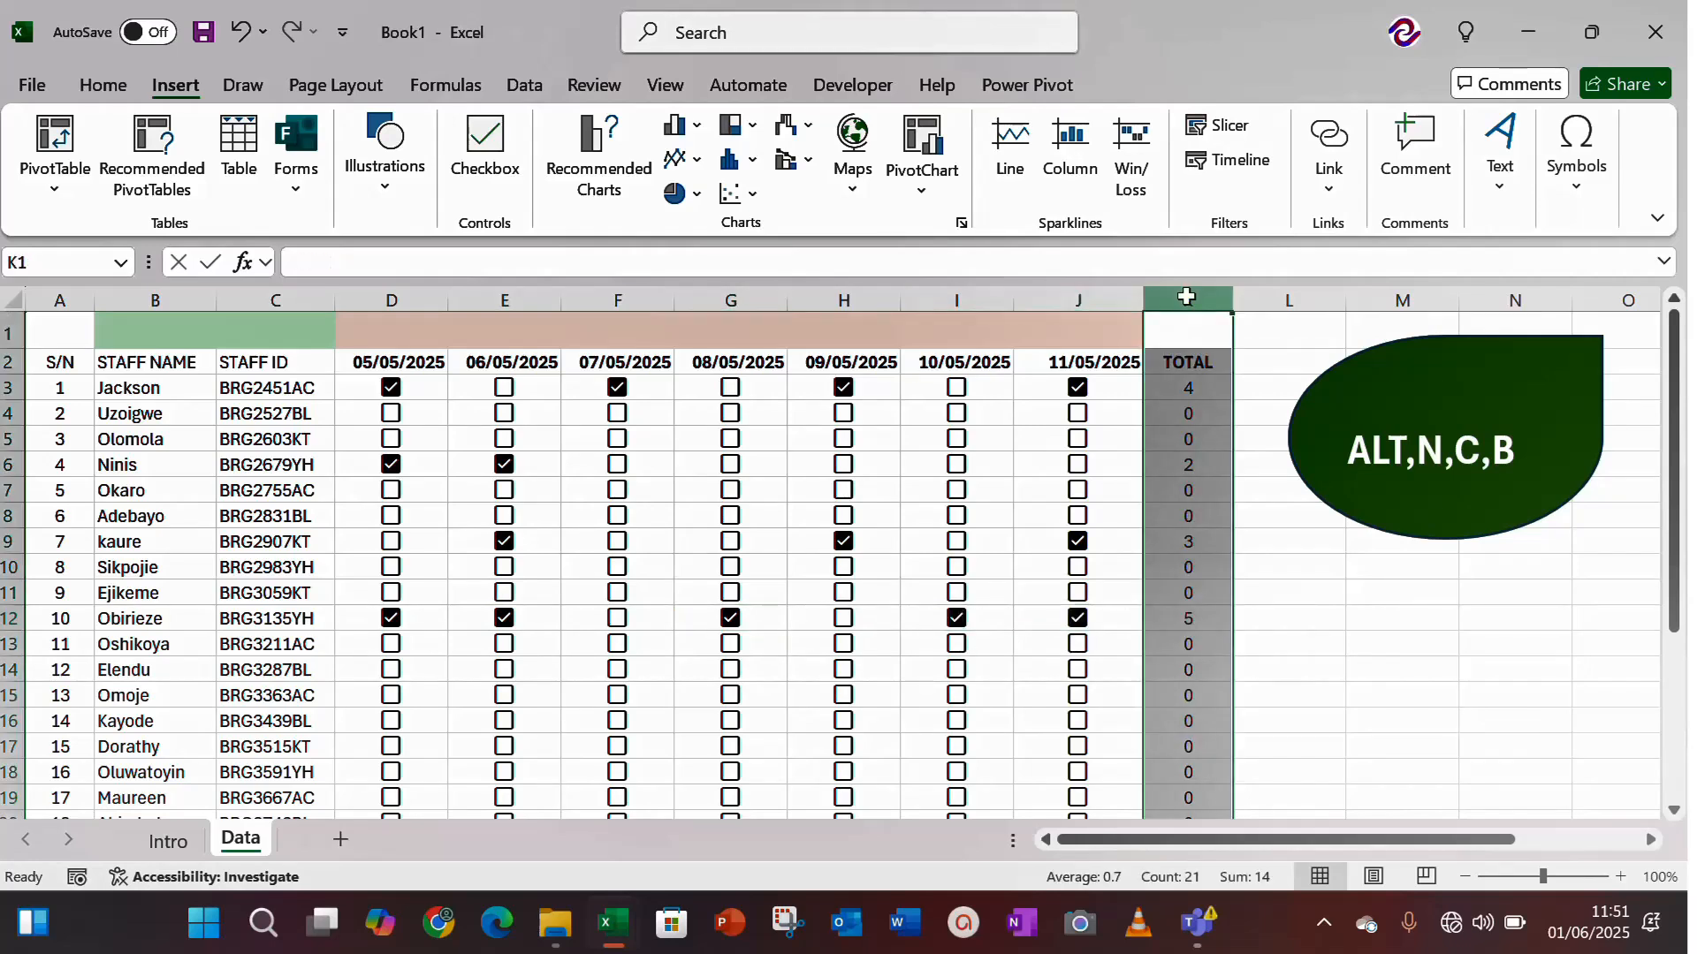
pyautogui.click(930, 492)
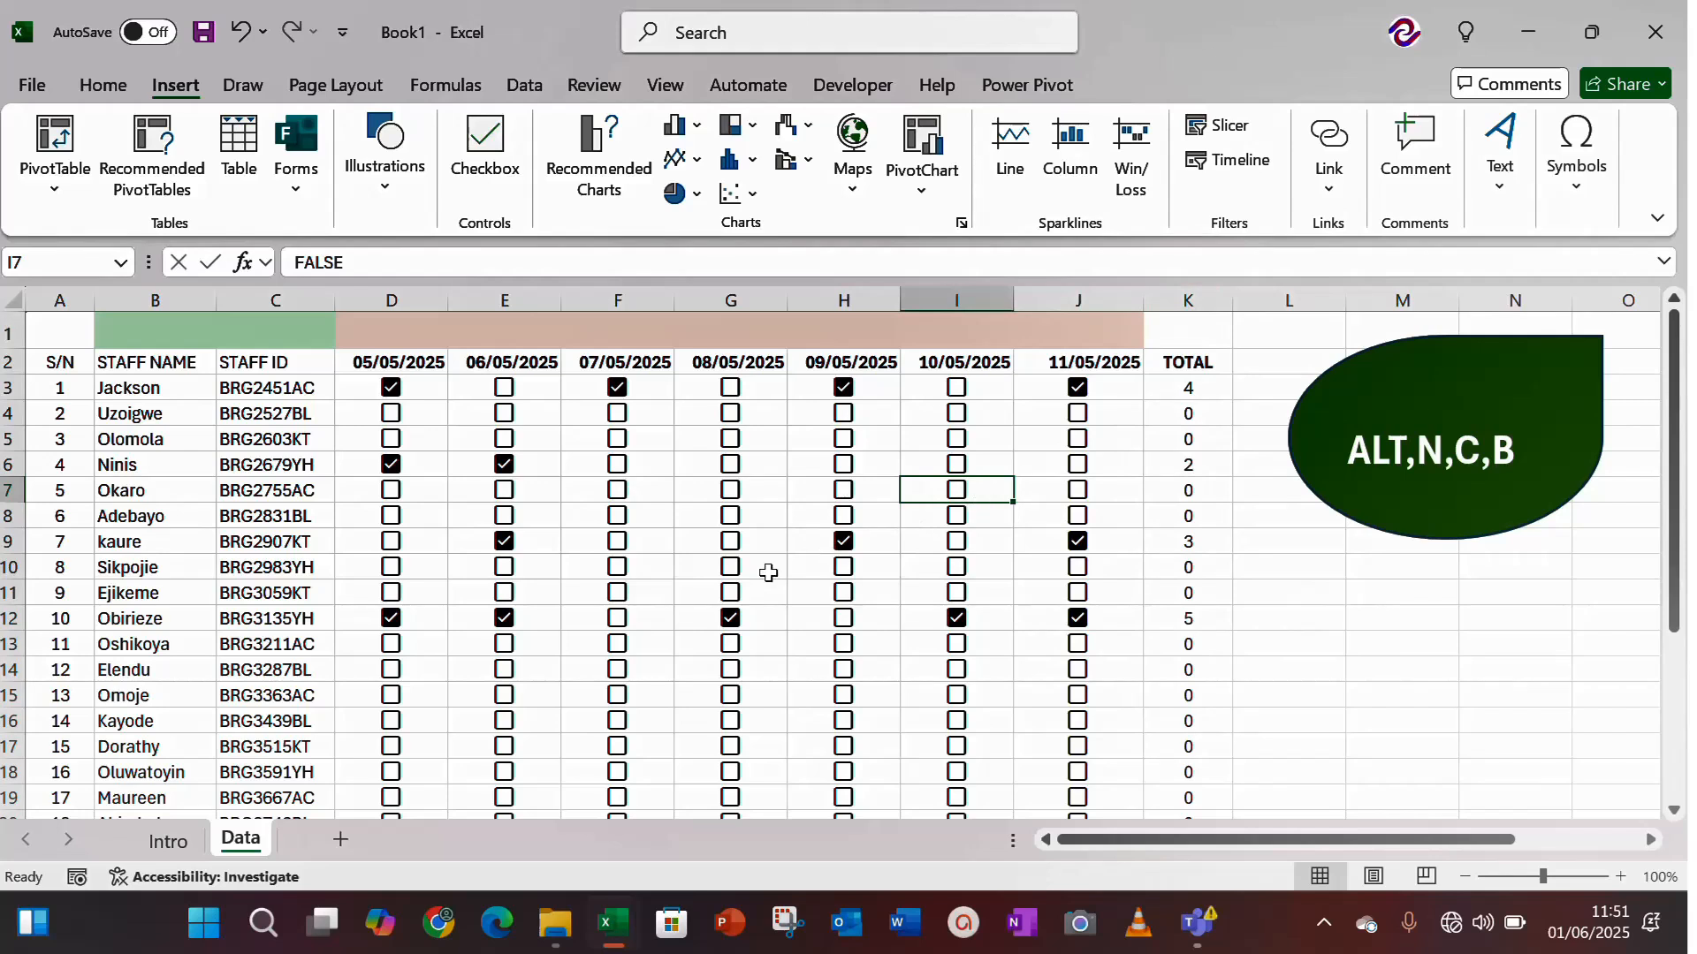
# Tick F8, H8 and J8 for the sixth staff member and I5, G5 and F5 for the third.
pyautogui.click(619, 517)
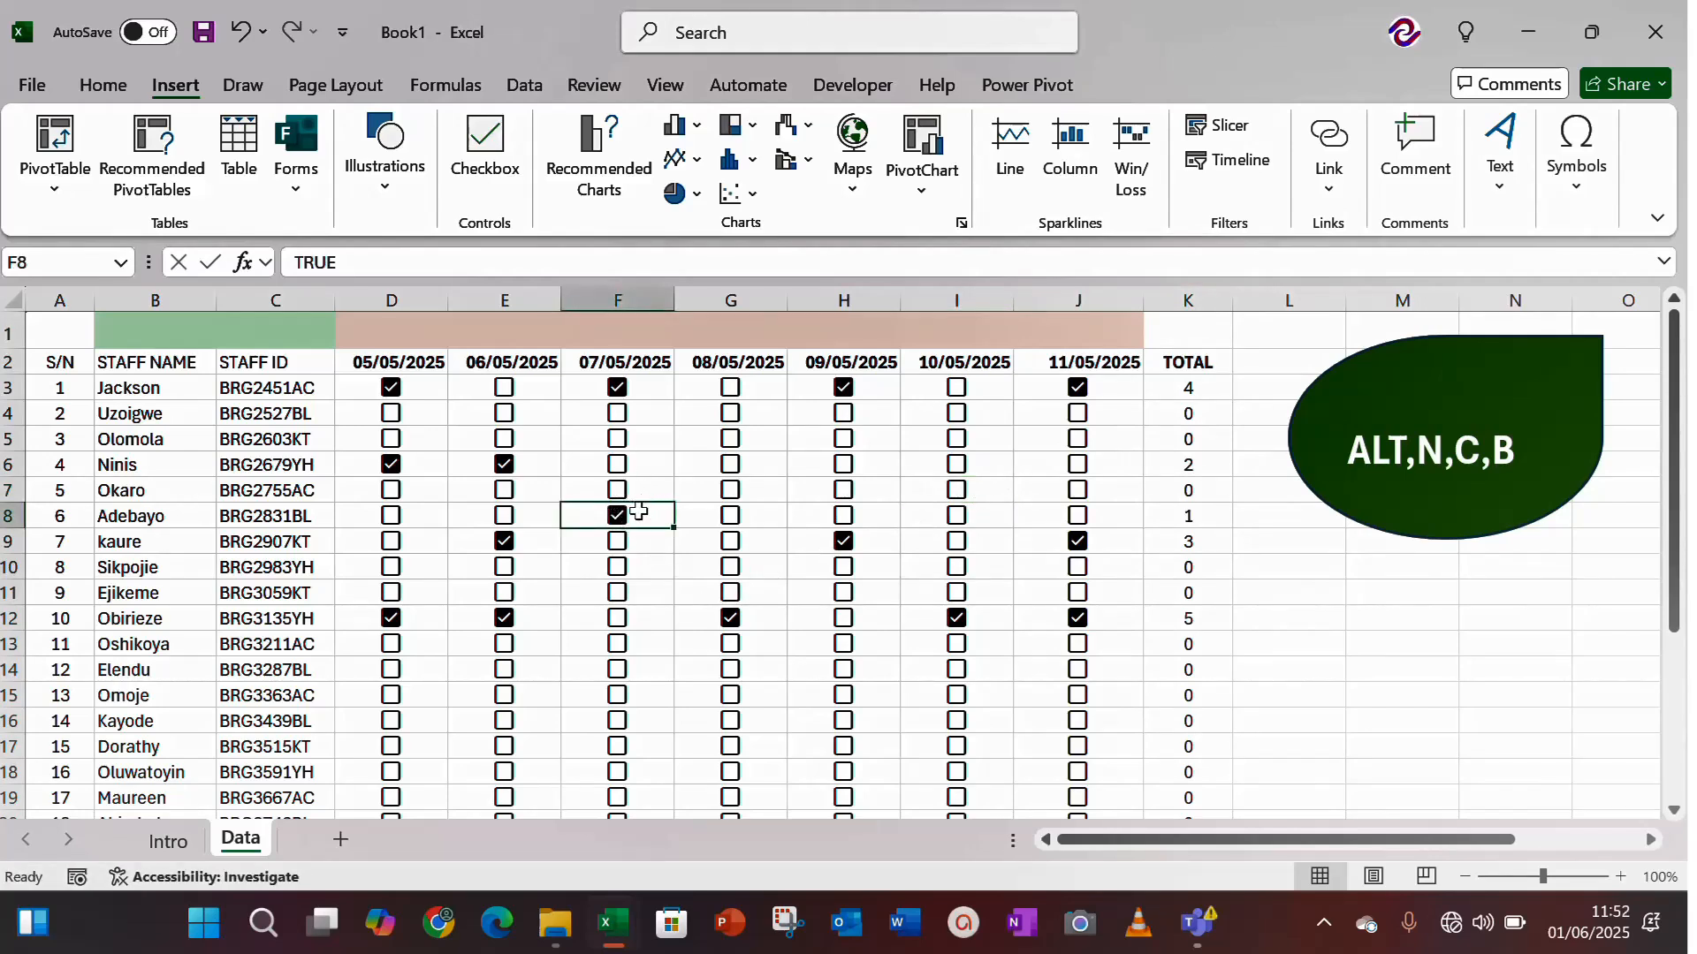
pyautogui.click(846, 517)
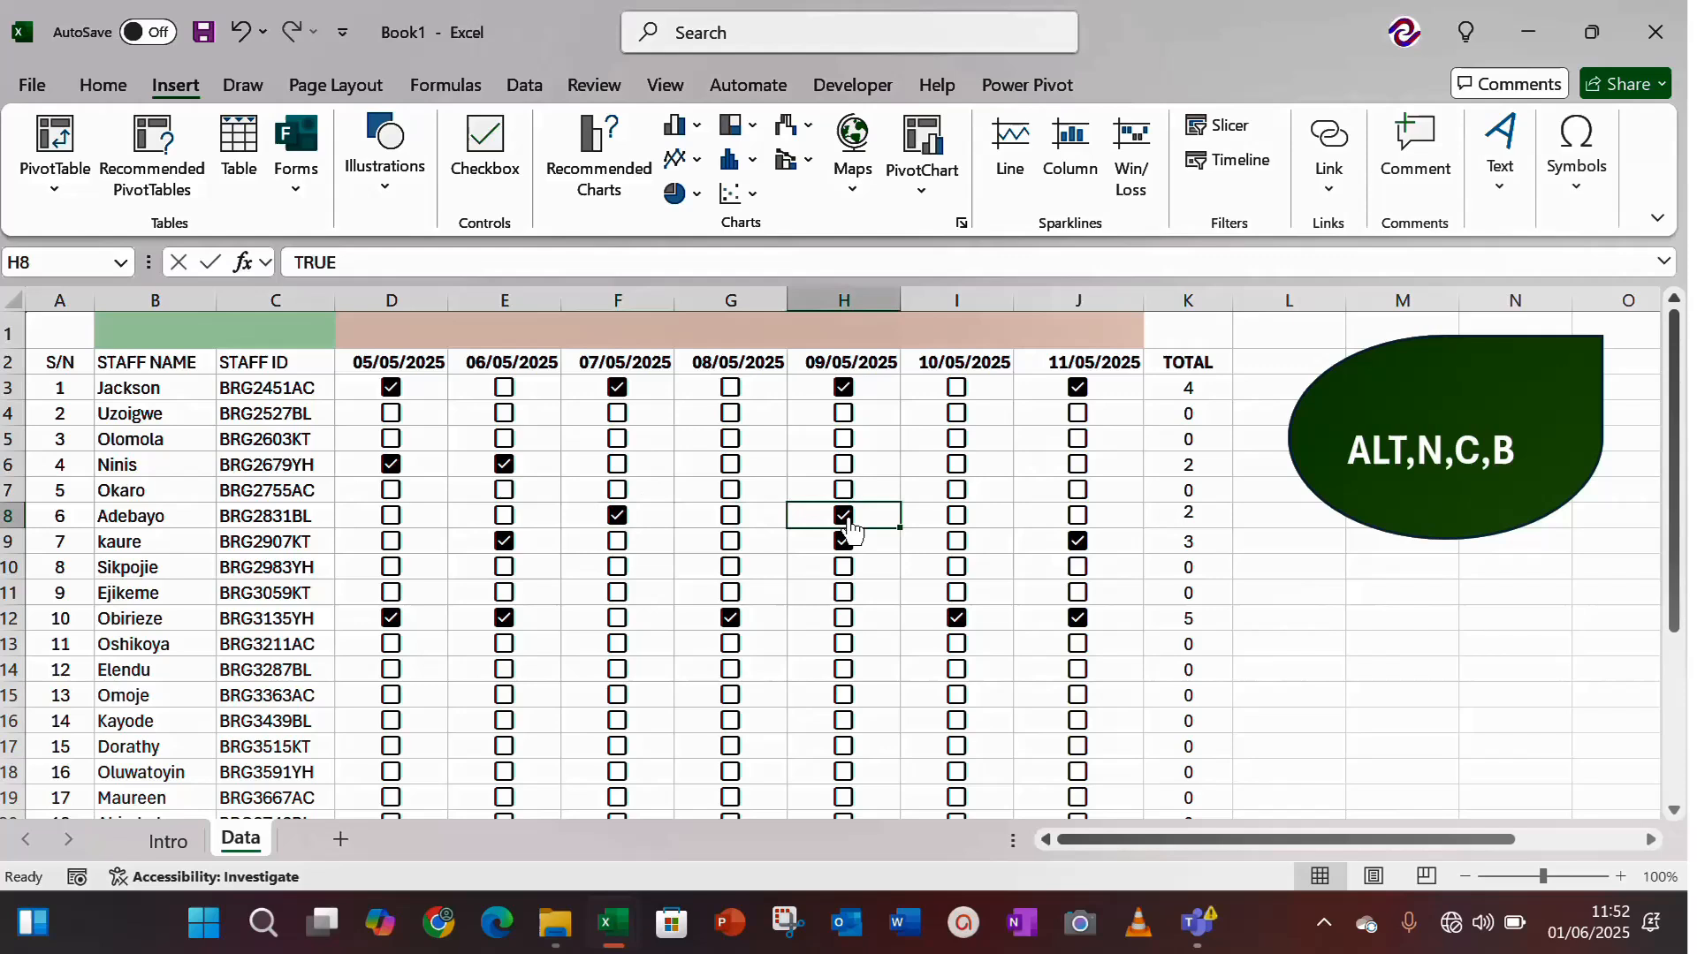
pyautogui.click(1077, 520)
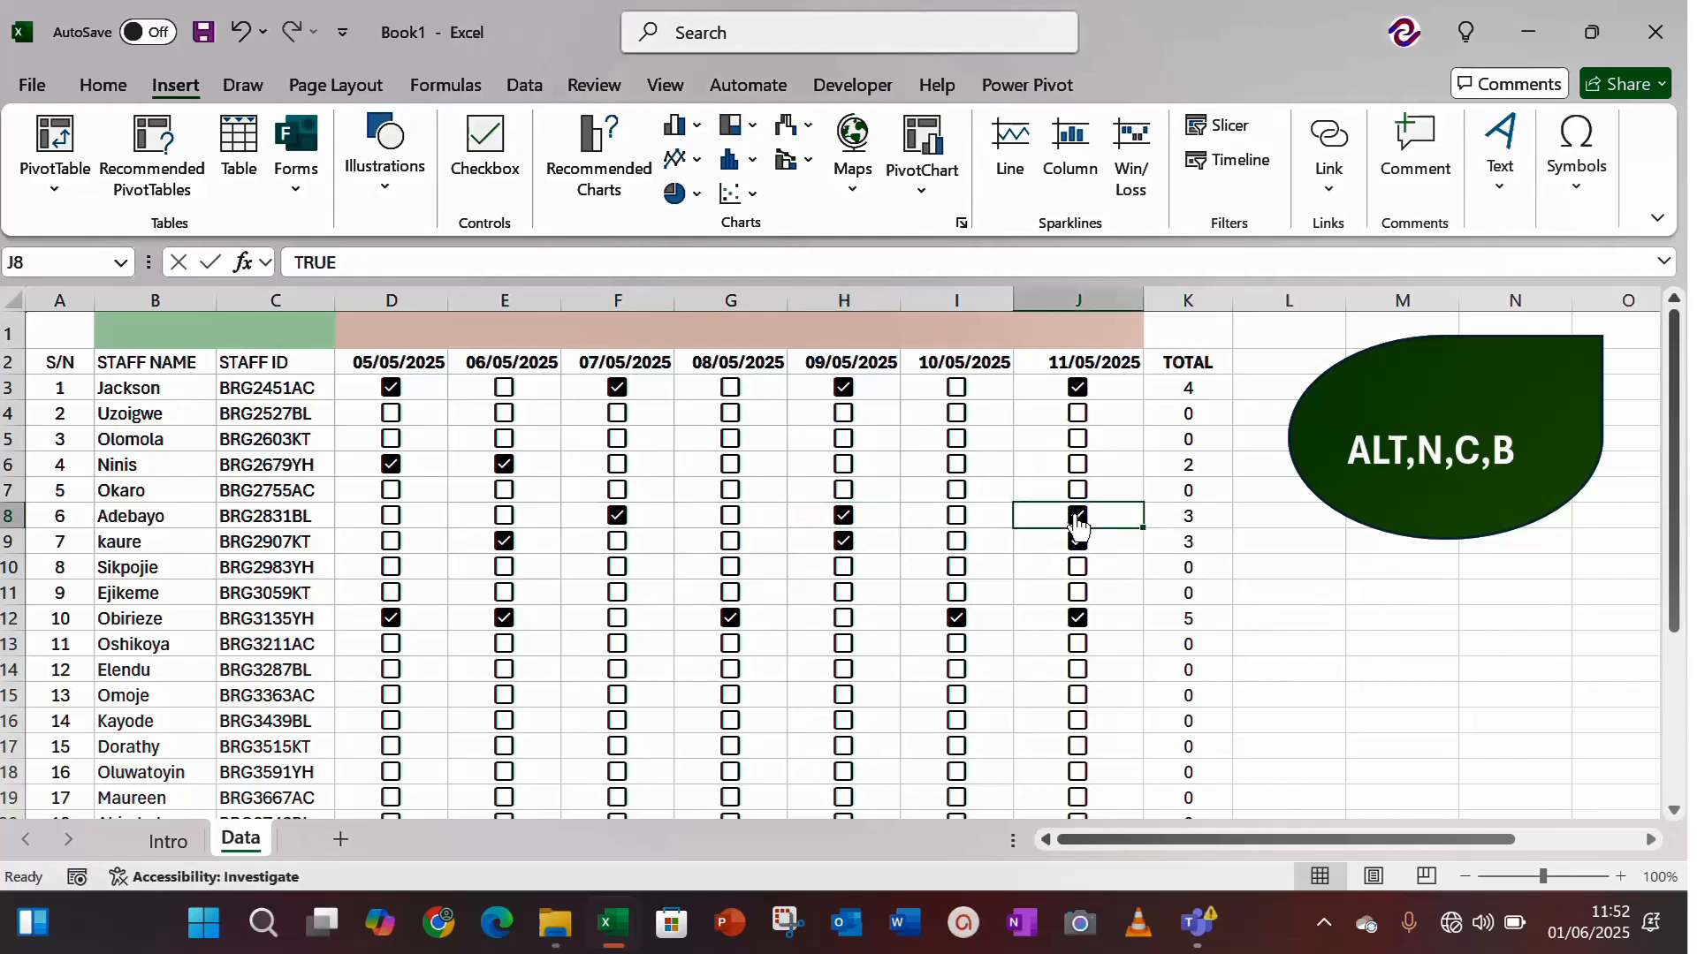
pyautogui.click(957, 439)
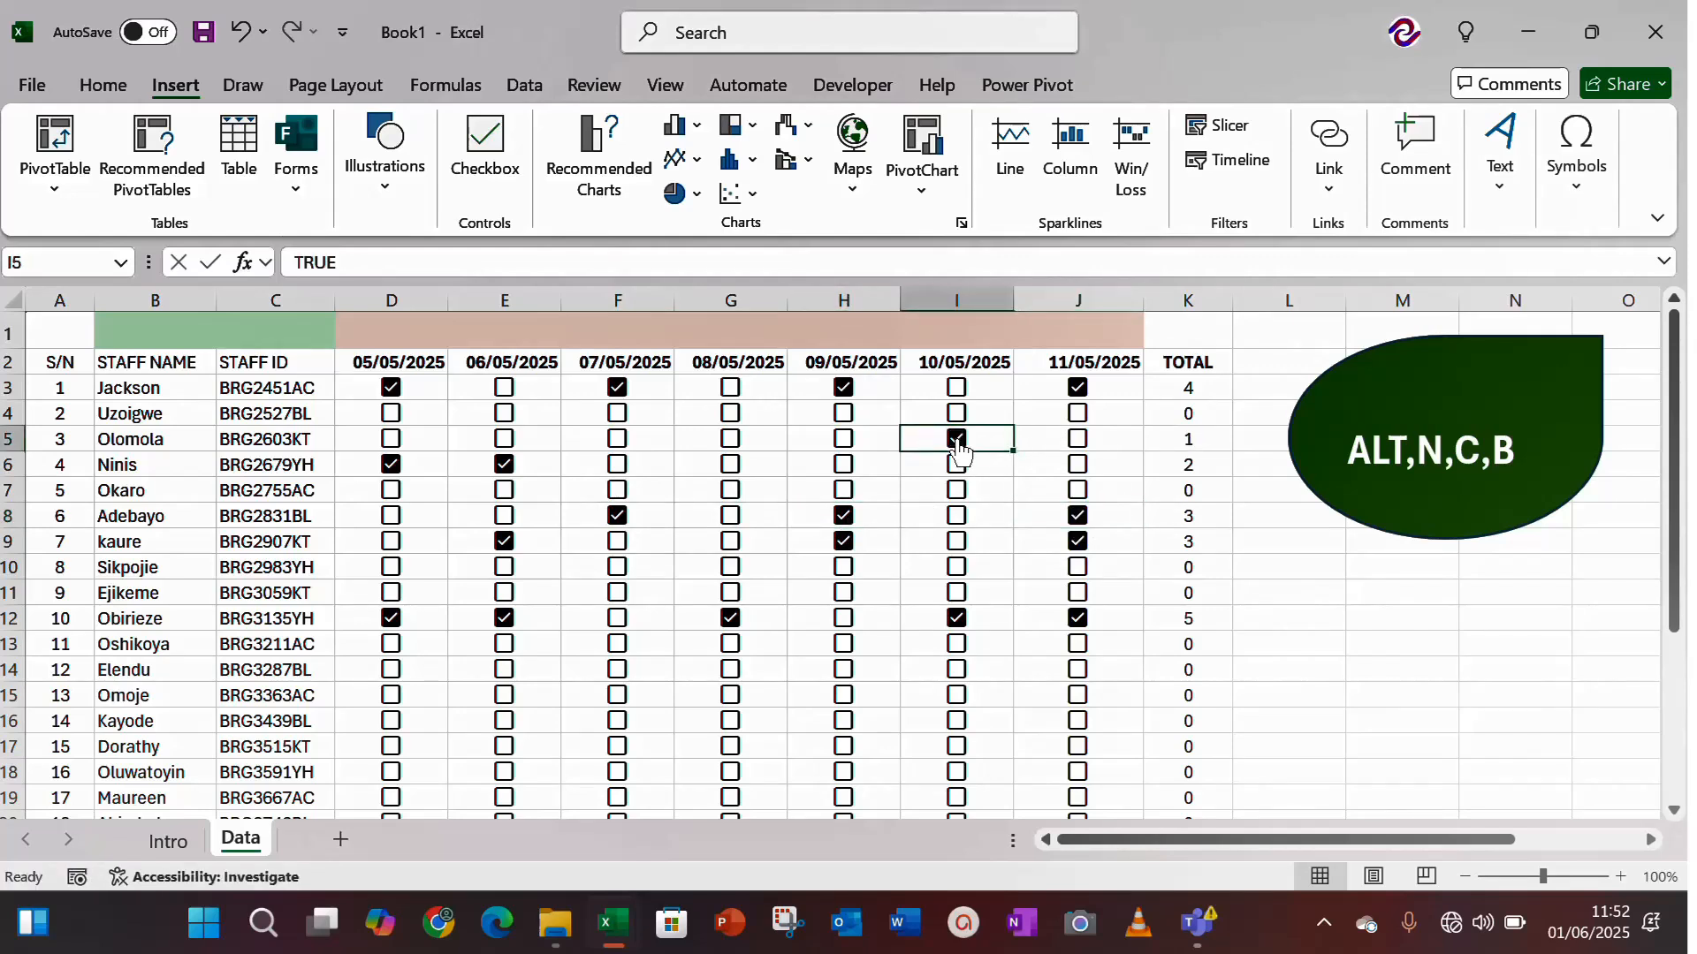
pyautogui.click(736, 455)
pyautogui.click(730, 440)
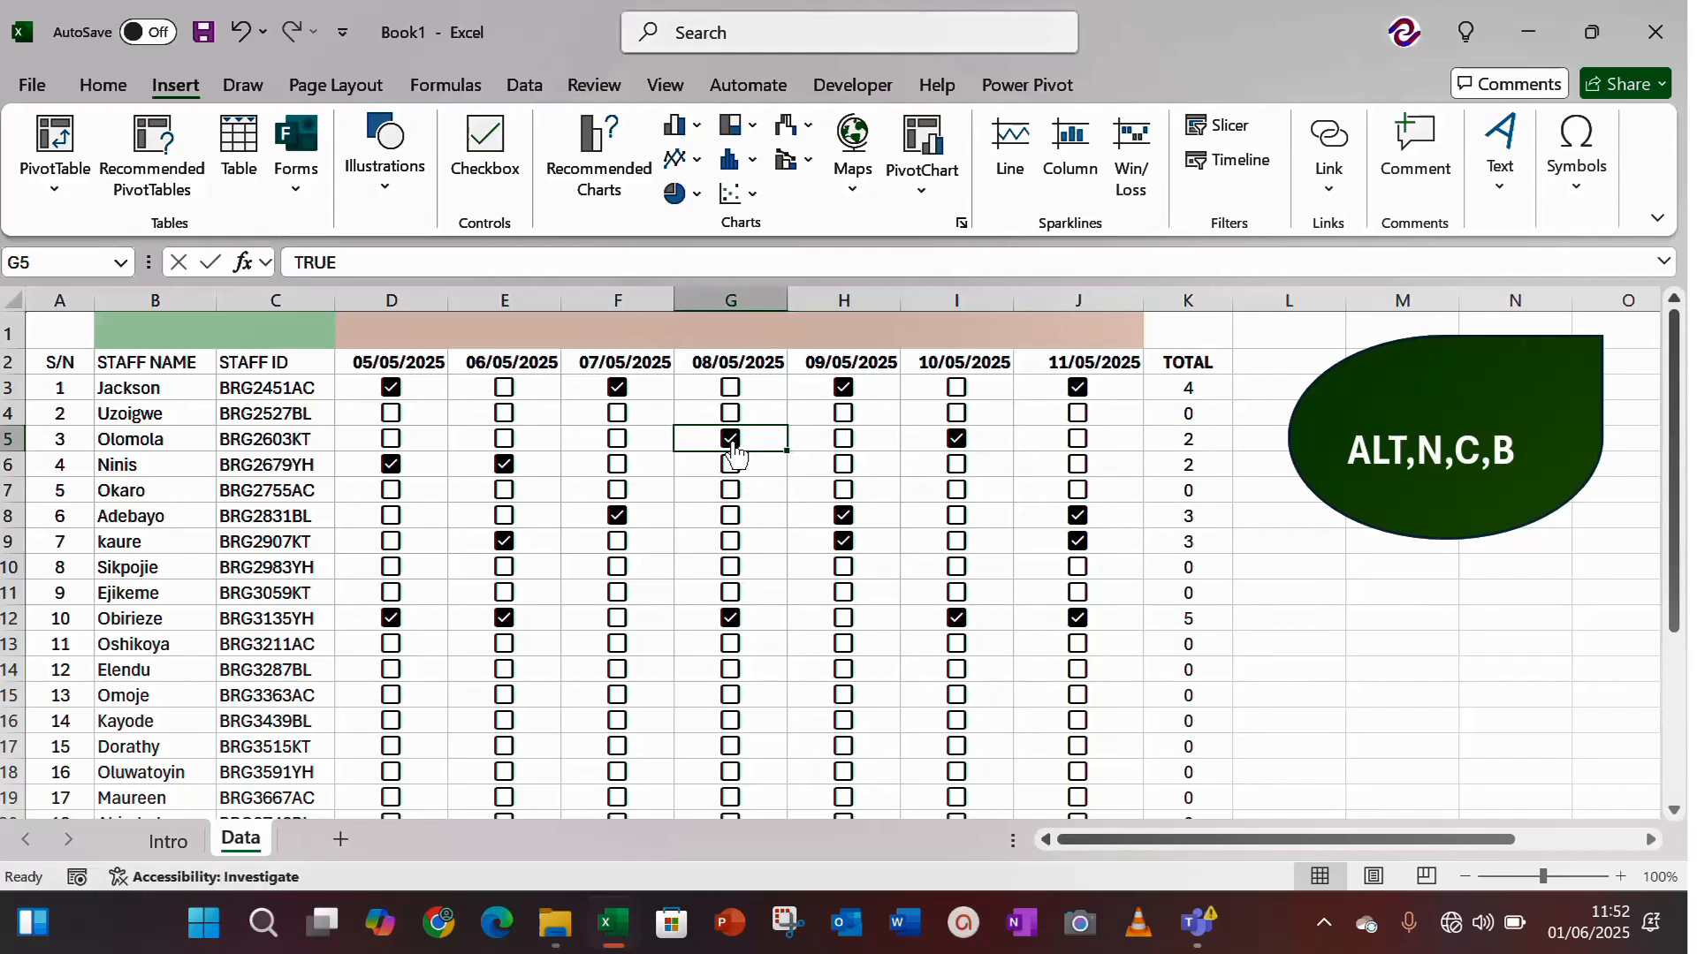
pyautogui.click(616, 439)
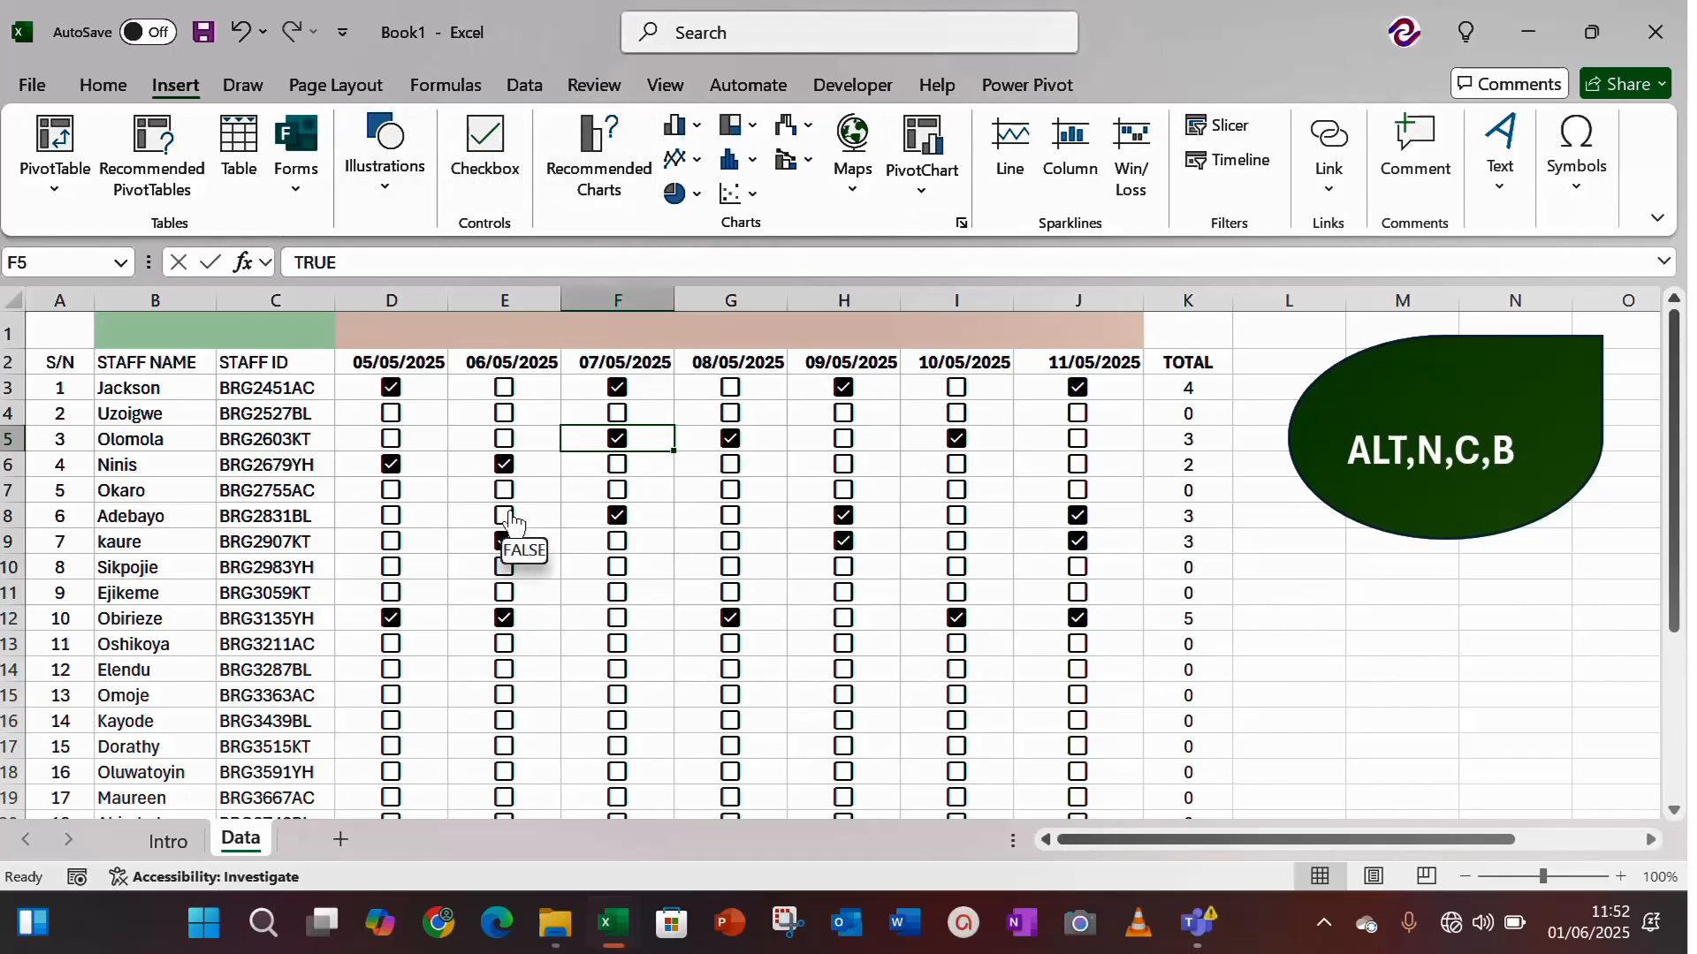
# Examine the Form Controls and ActiveX checkbox options available as an alternative.
pyautogui.click(869, 89)
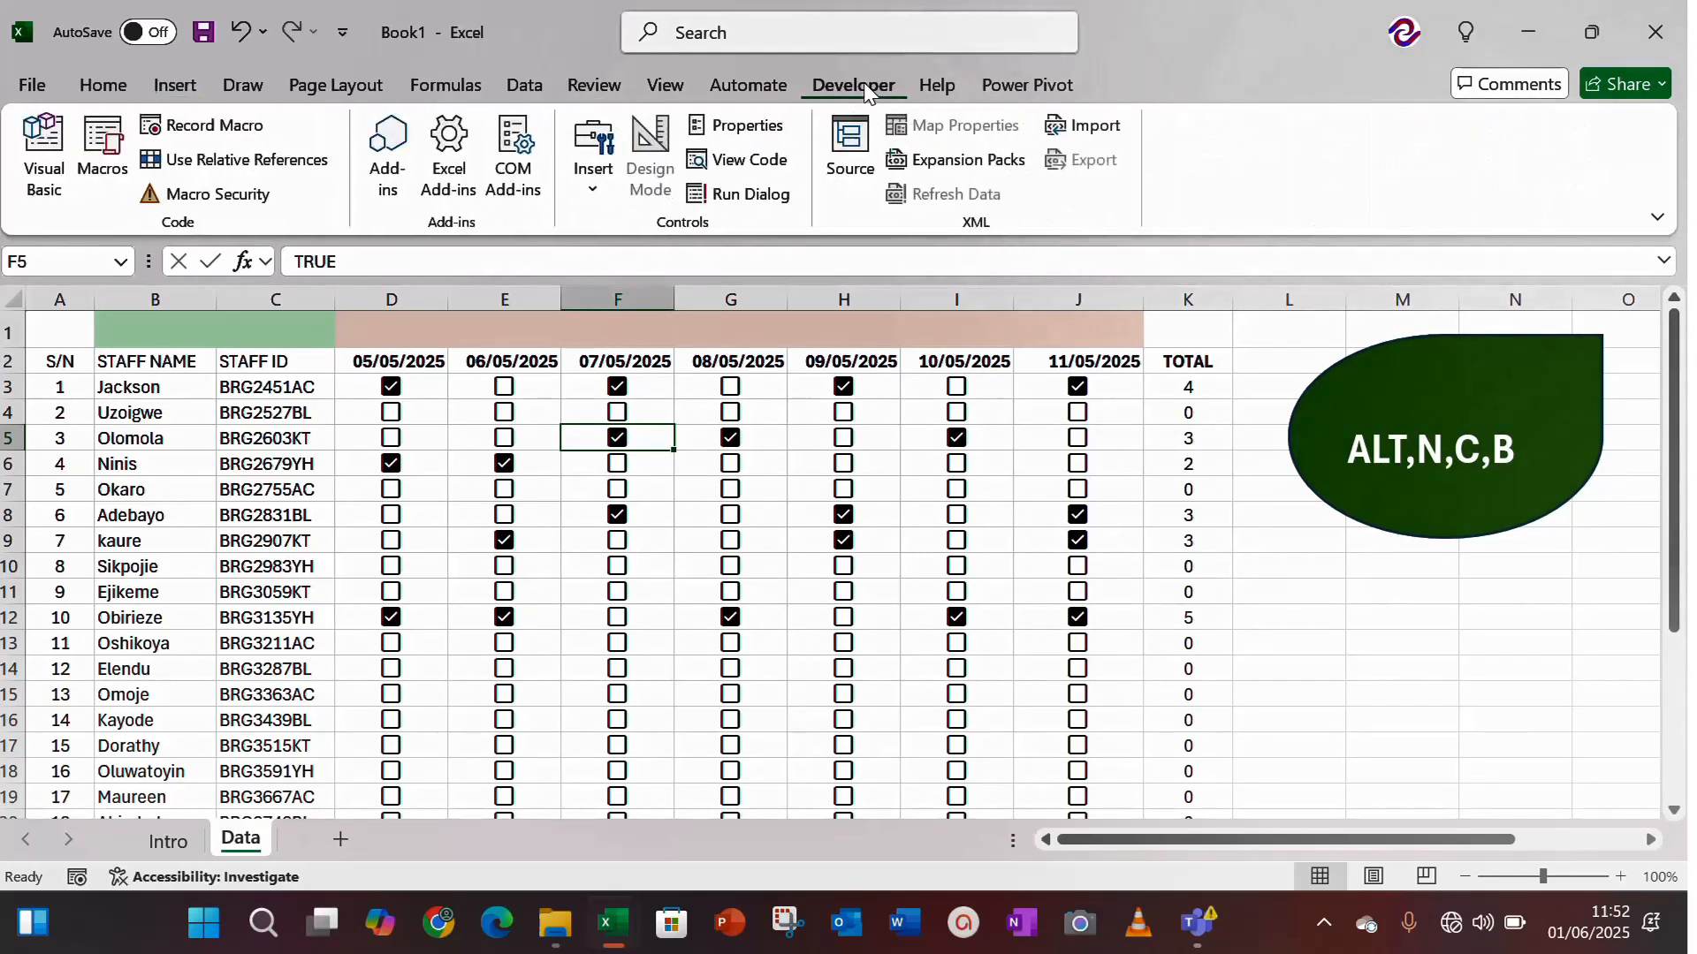
pyautogui.click(594, 195)
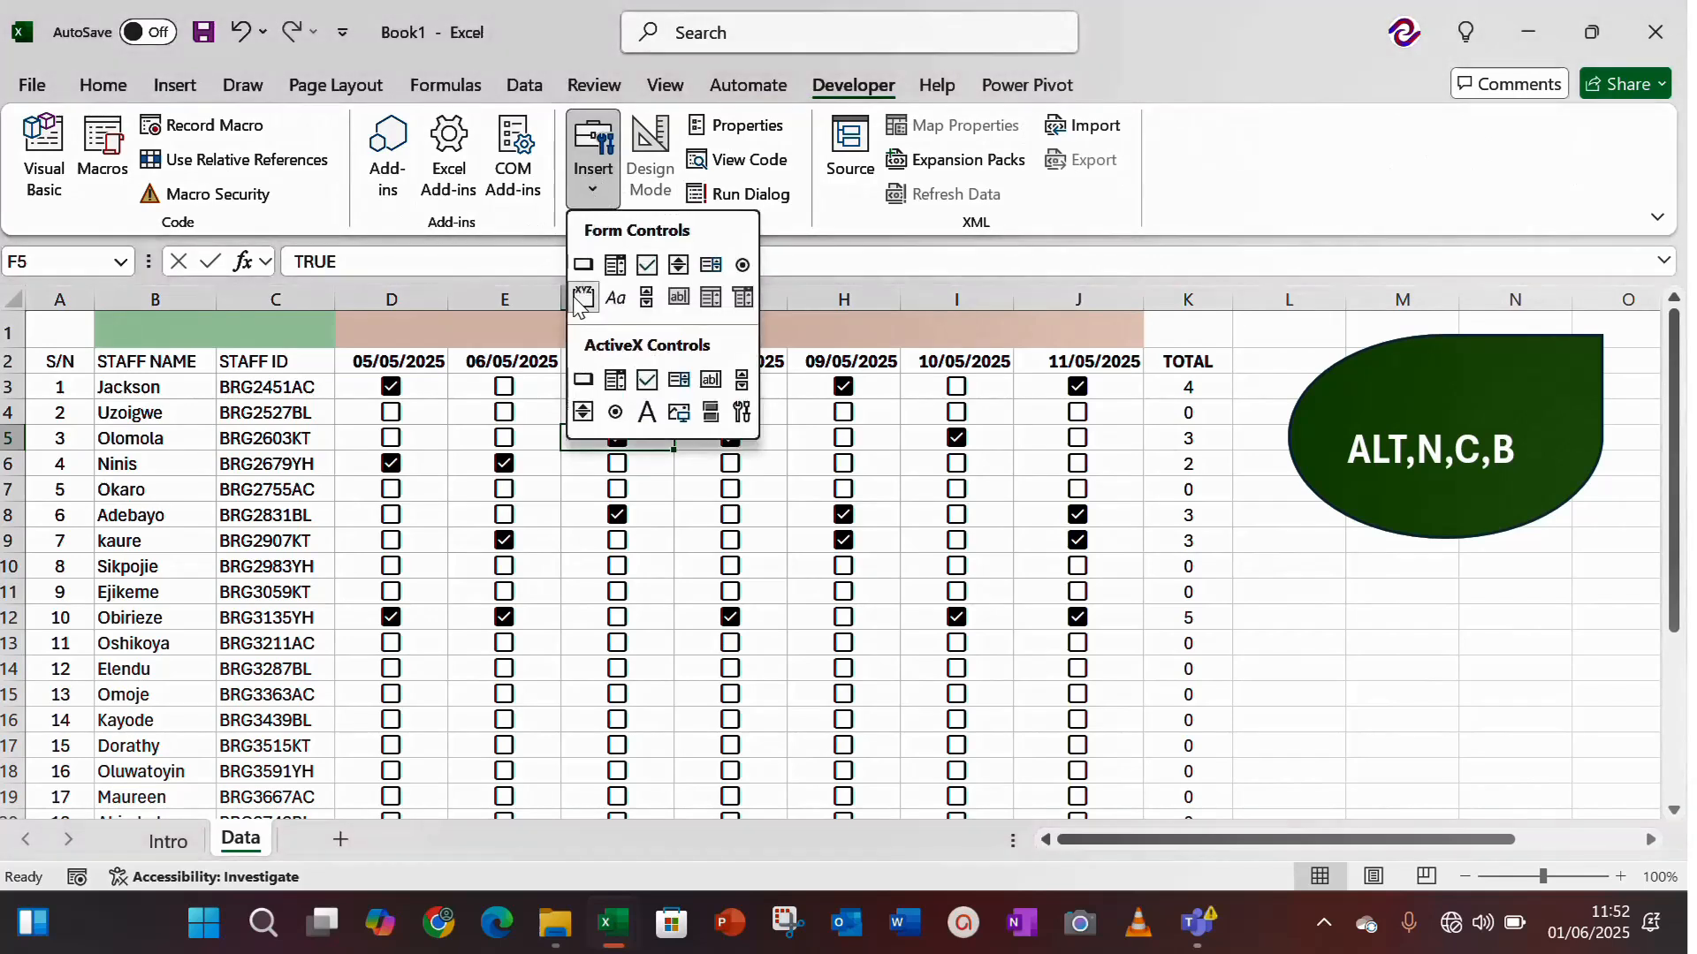
pyautogui.click(648, 380)
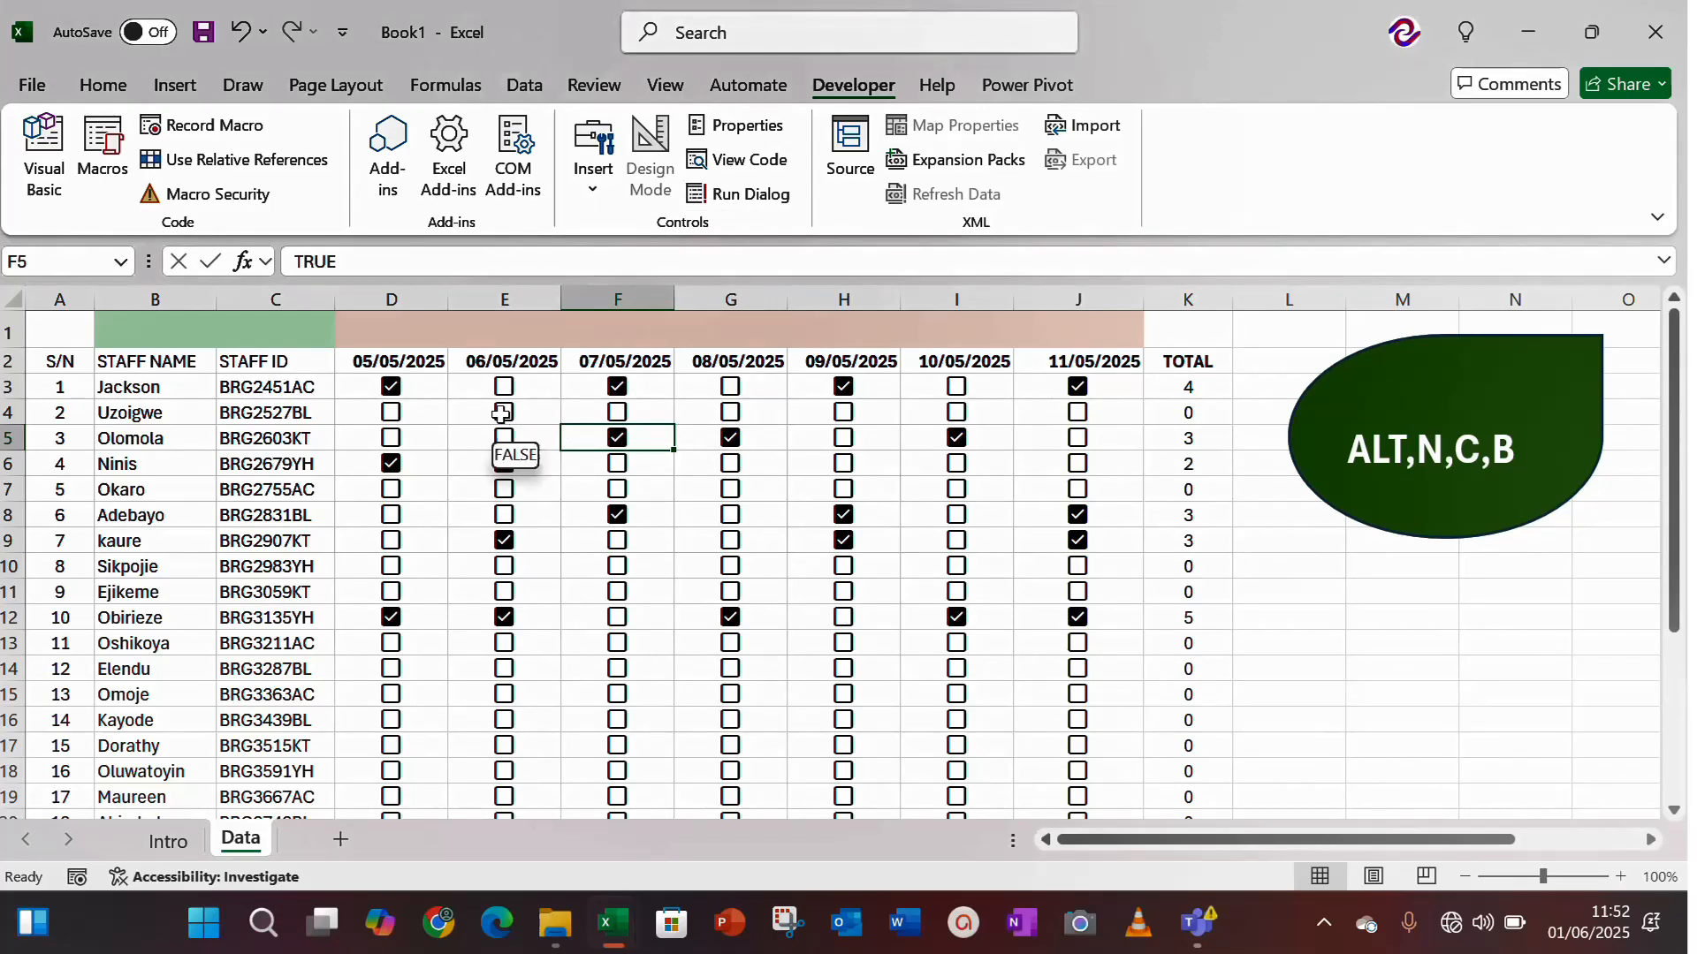
# Move the green ALT,N,C,B teardrop shape down beside rows 12 to 19, leaving the area around L1 free.
pyautogui.press('Right')
pyautogui.press('Right')
pyautogui.press('Right')
pyautogui.press('Right')
pyautogui.press('Right')
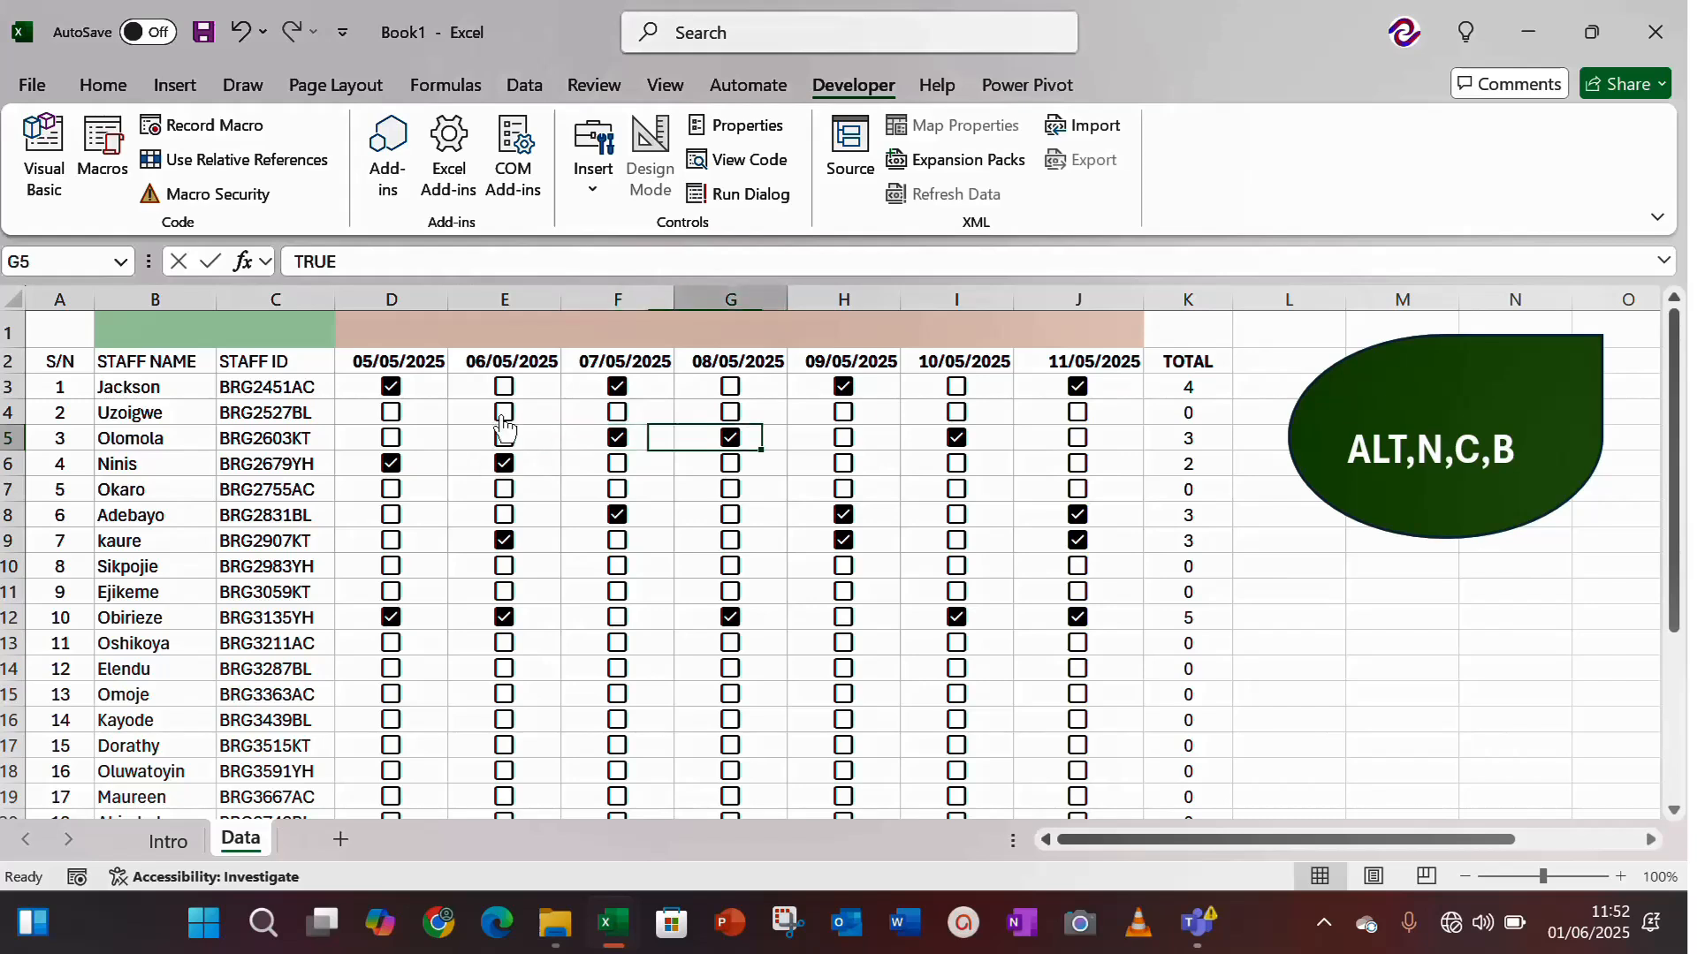
pyautogui.press('Up')
pyautogui.press('Up')
pyautogui.press('Up')
pyautogui.press('Up')
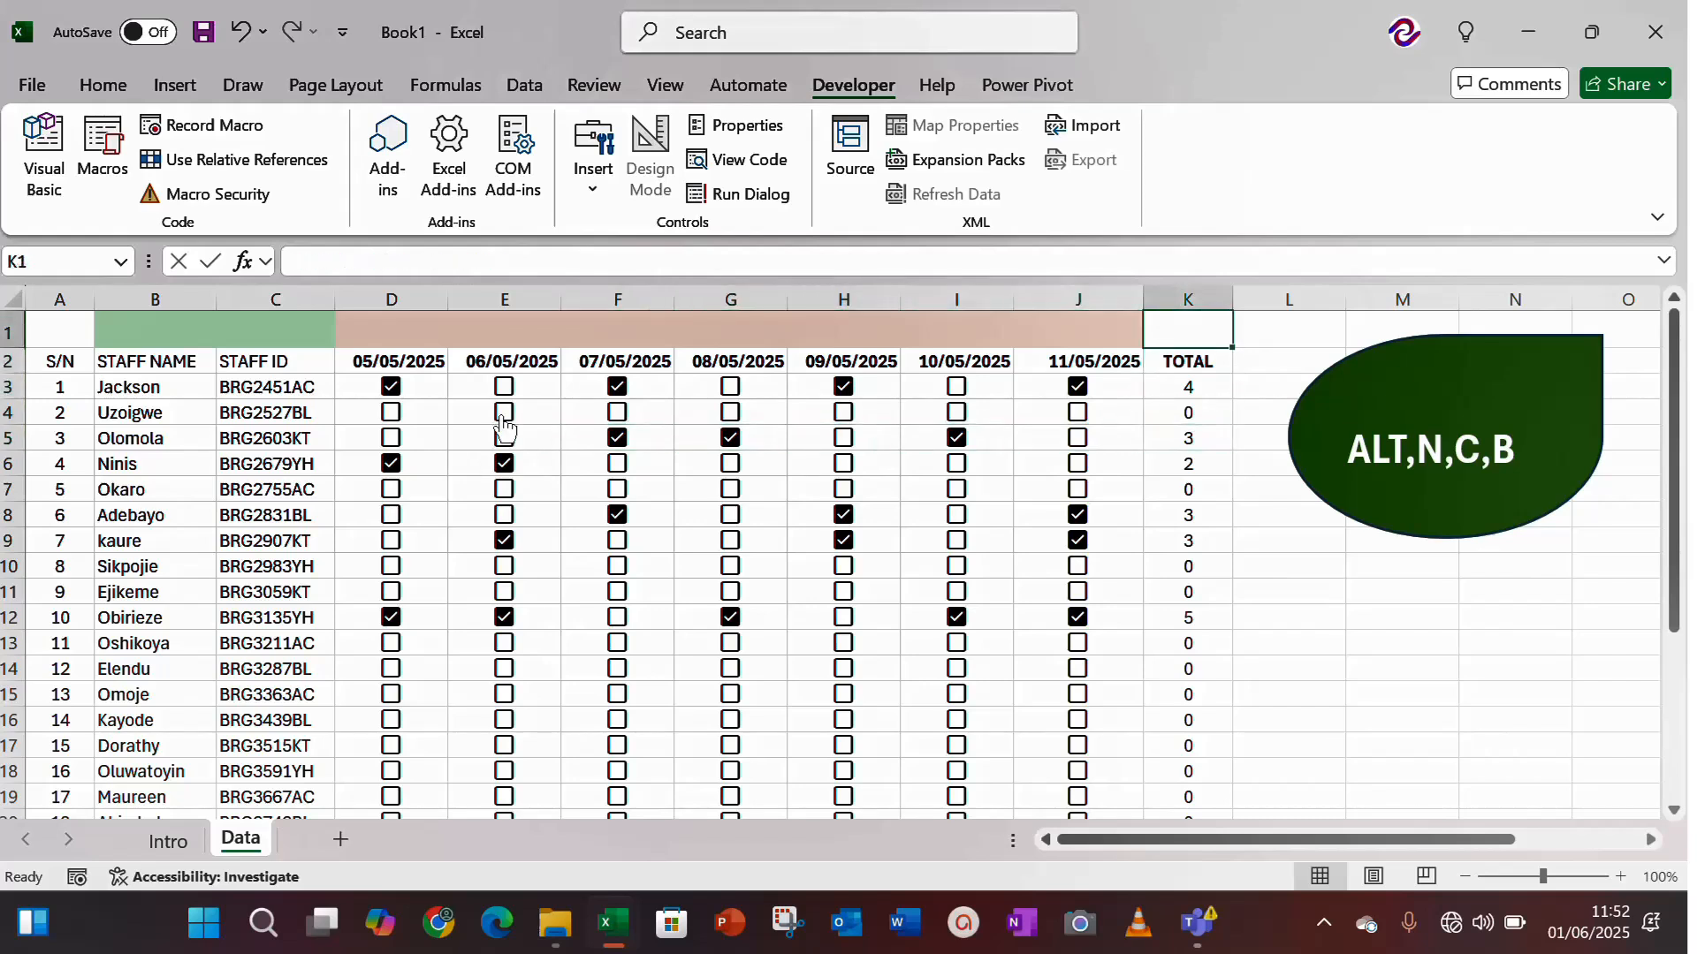
pyautogui.press('Right')
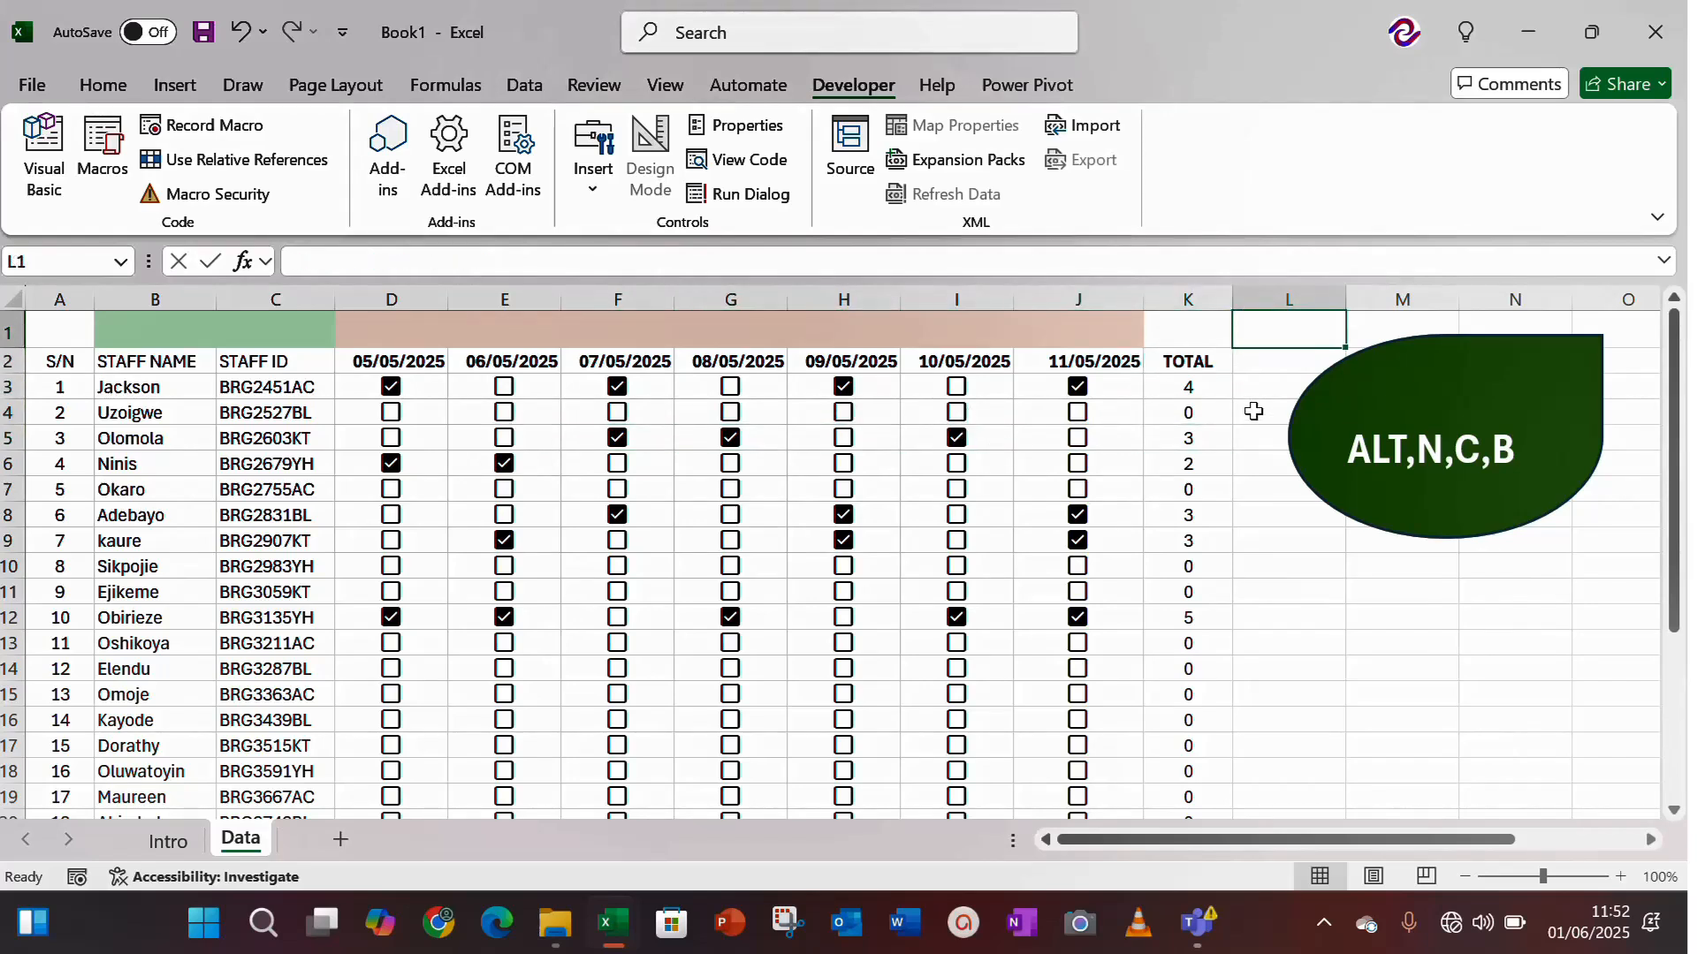
pyautogui.click(1320, 412)
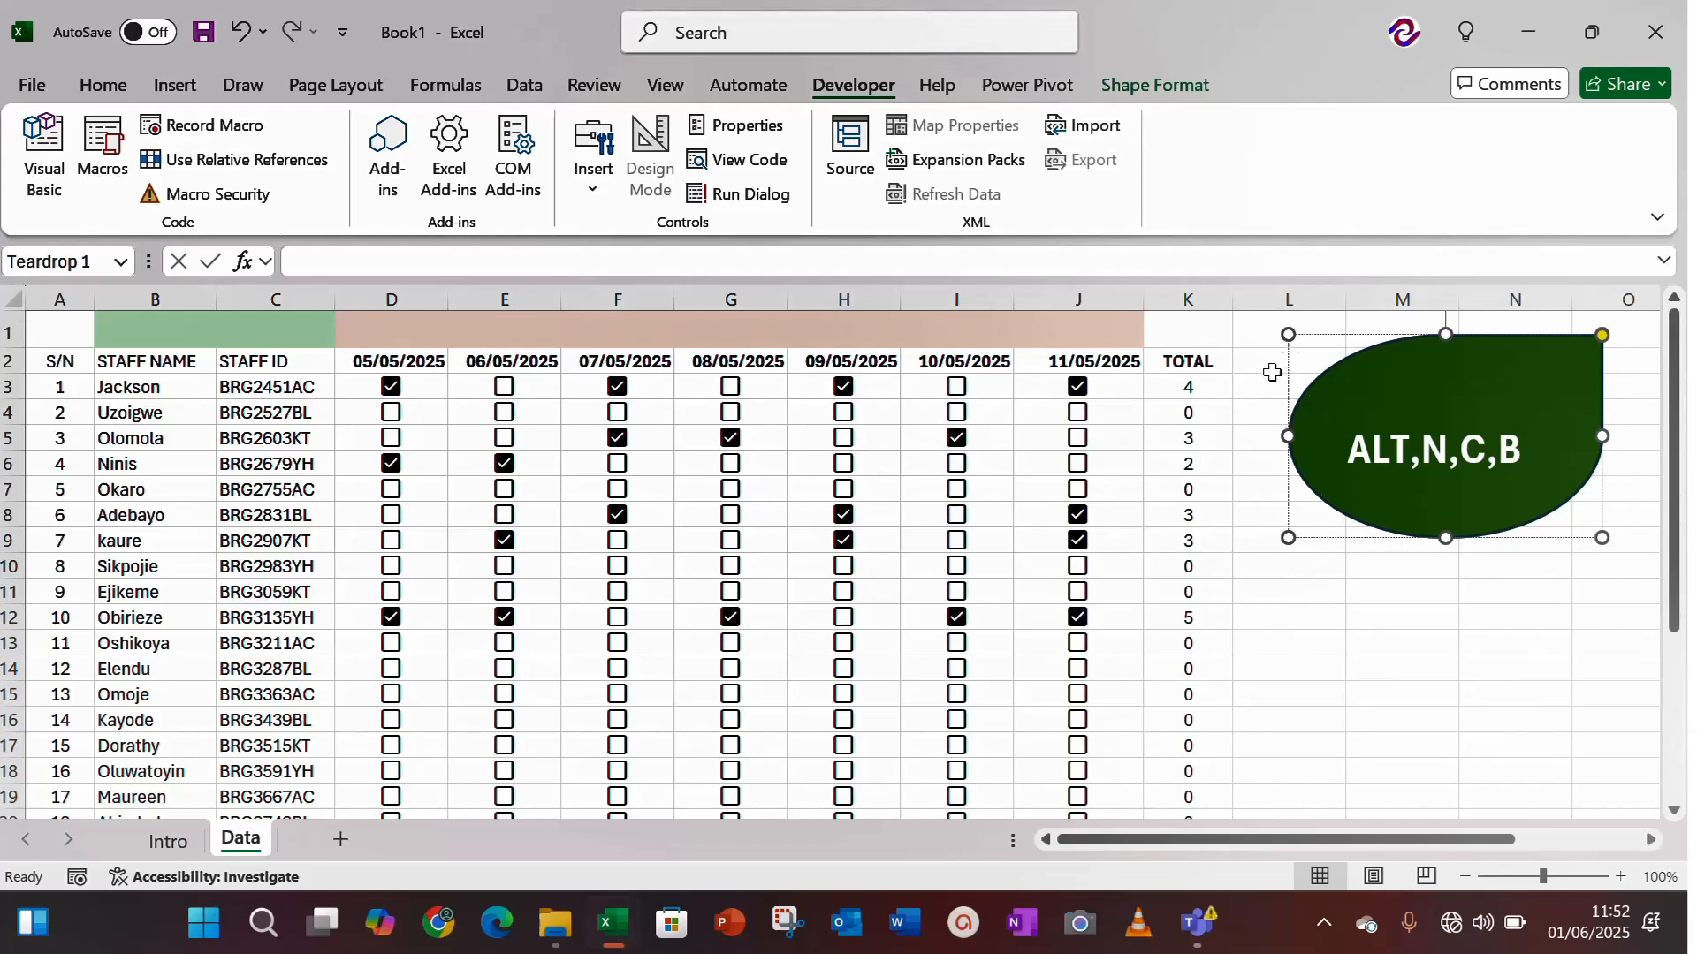
pyautogui.moveTo(1292, 350); pyautogui.dragTo(1334, 616)
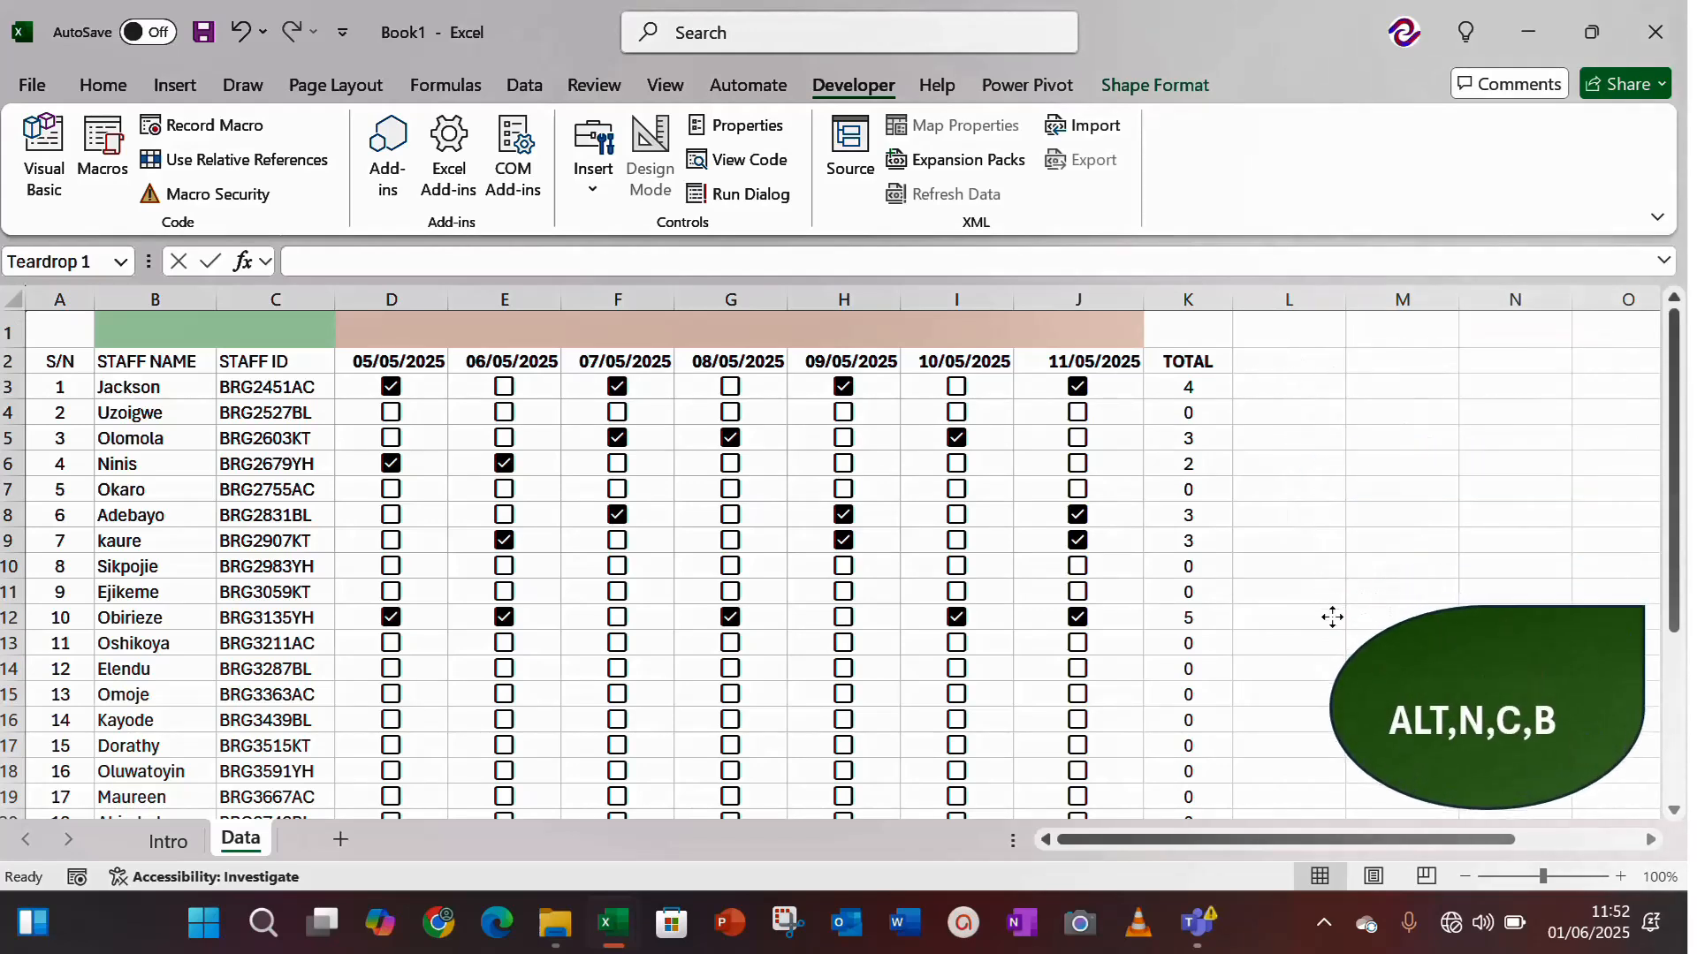
# Enter =FORMULATEXT(K3) in L1 to display the formula used for the first staff member's total.
pyautogui.click(1295, 339)
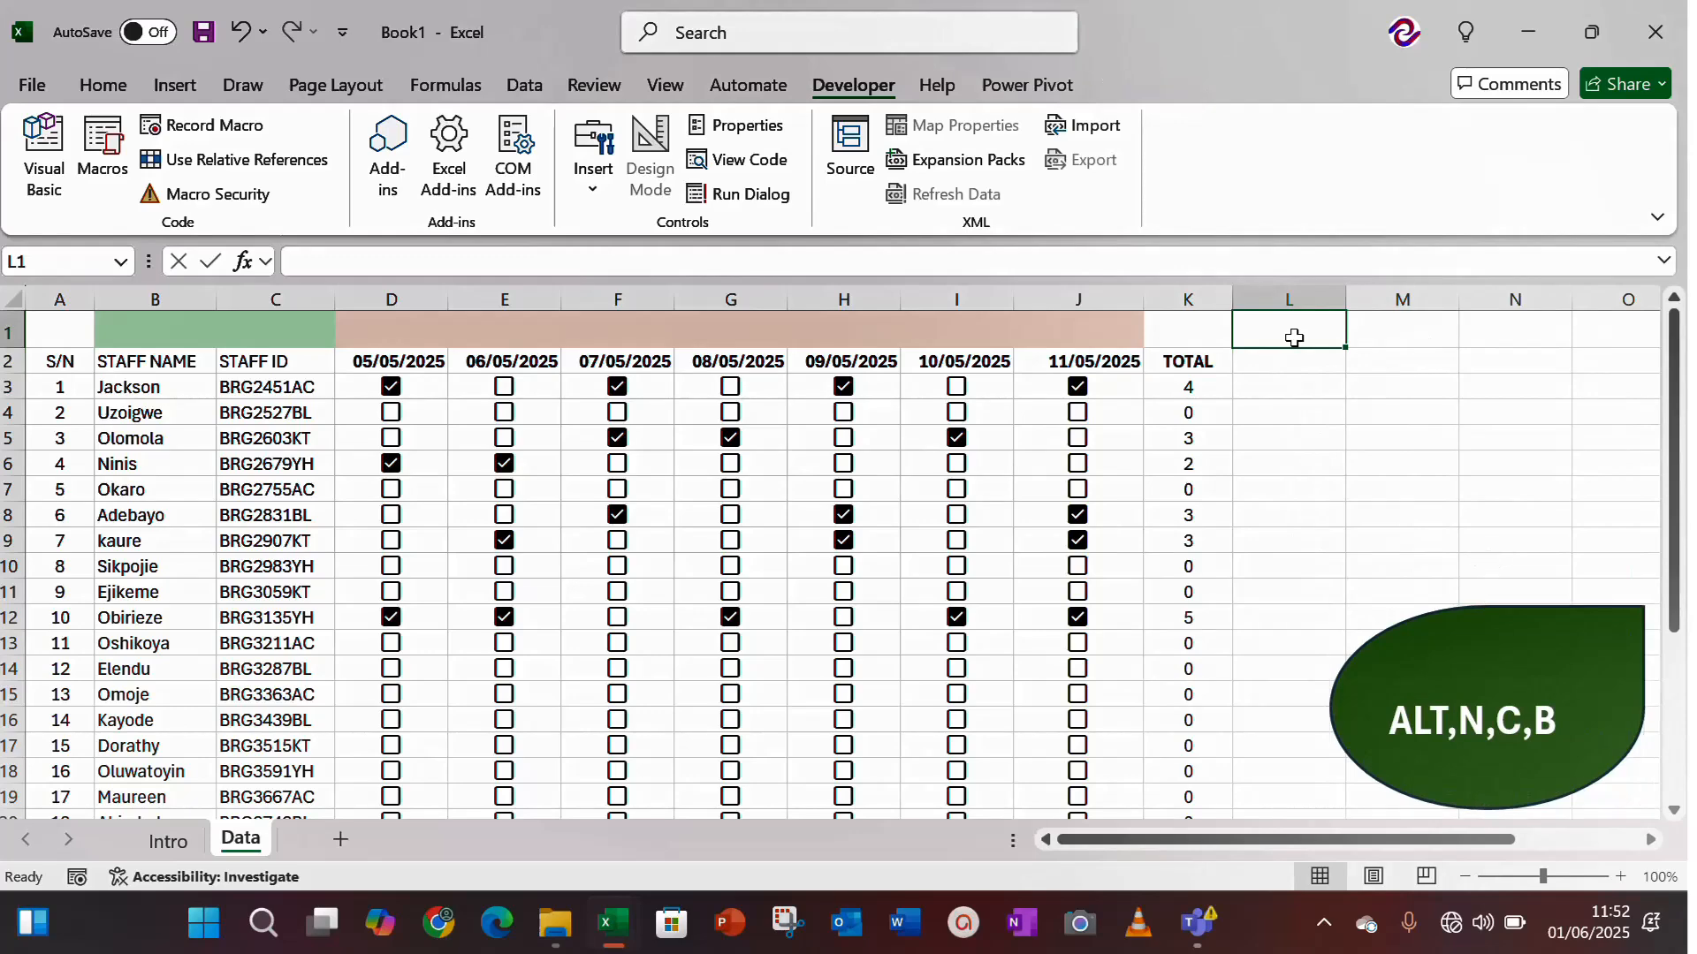
pyautogui.write('=FORMU')
pyautogui.press('Tab')
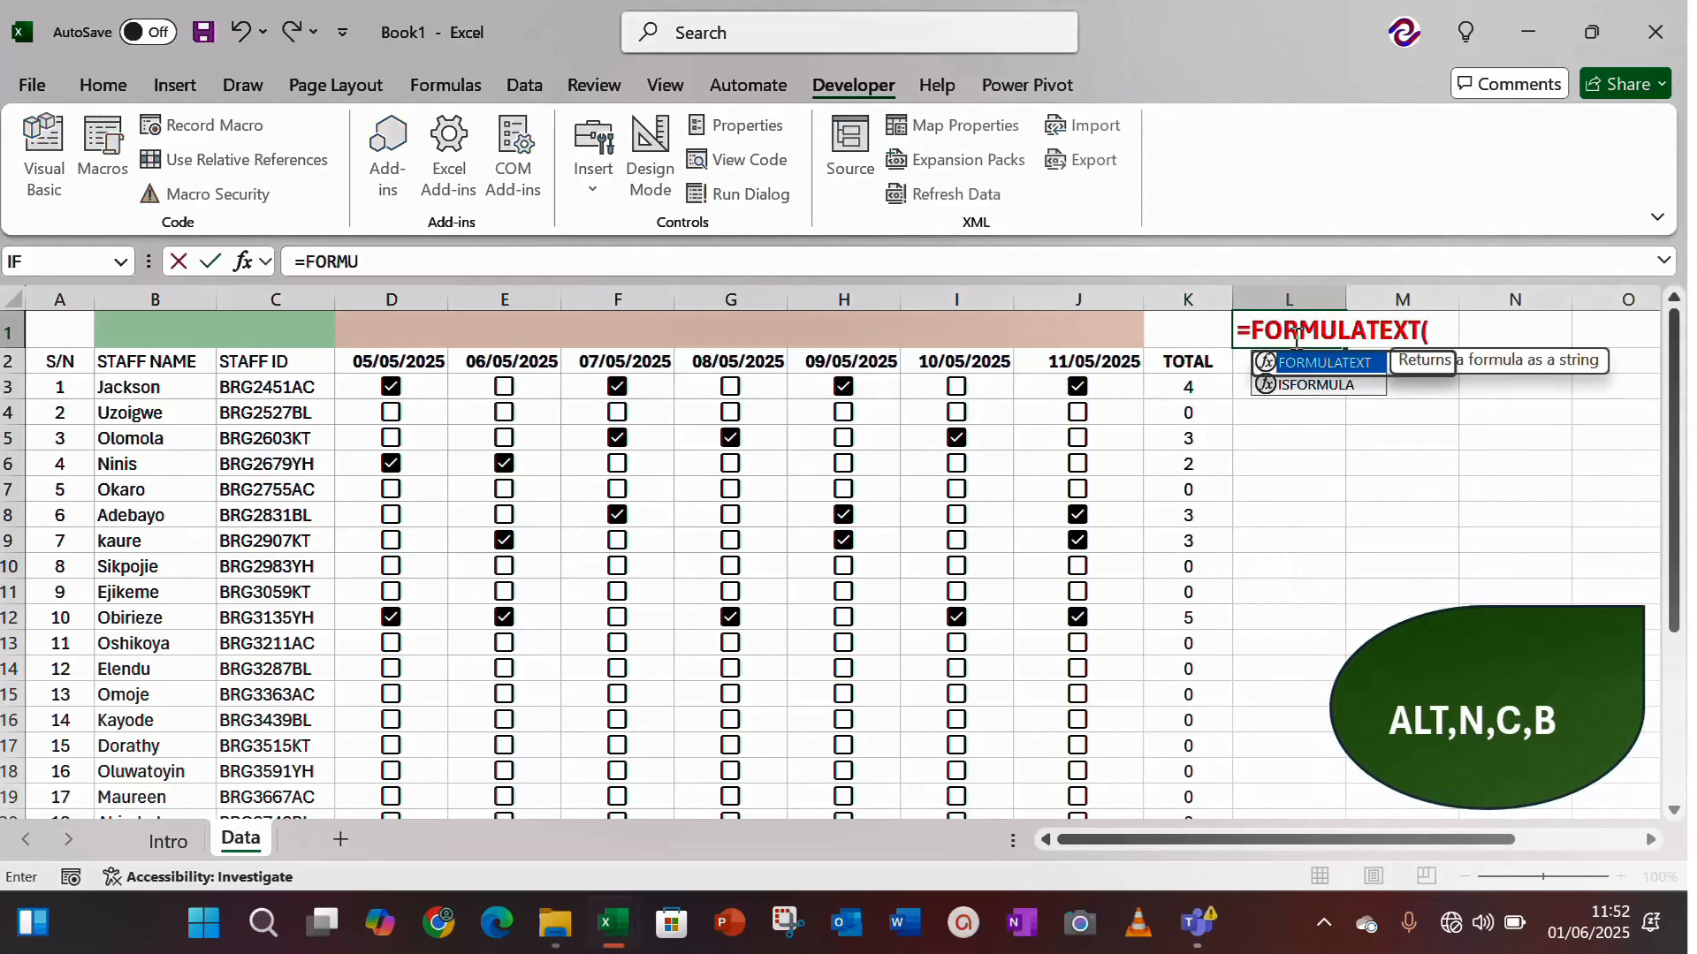
pyautogui.press('Down')
pyautogui.press('Down')
pyautogui.press('Left')
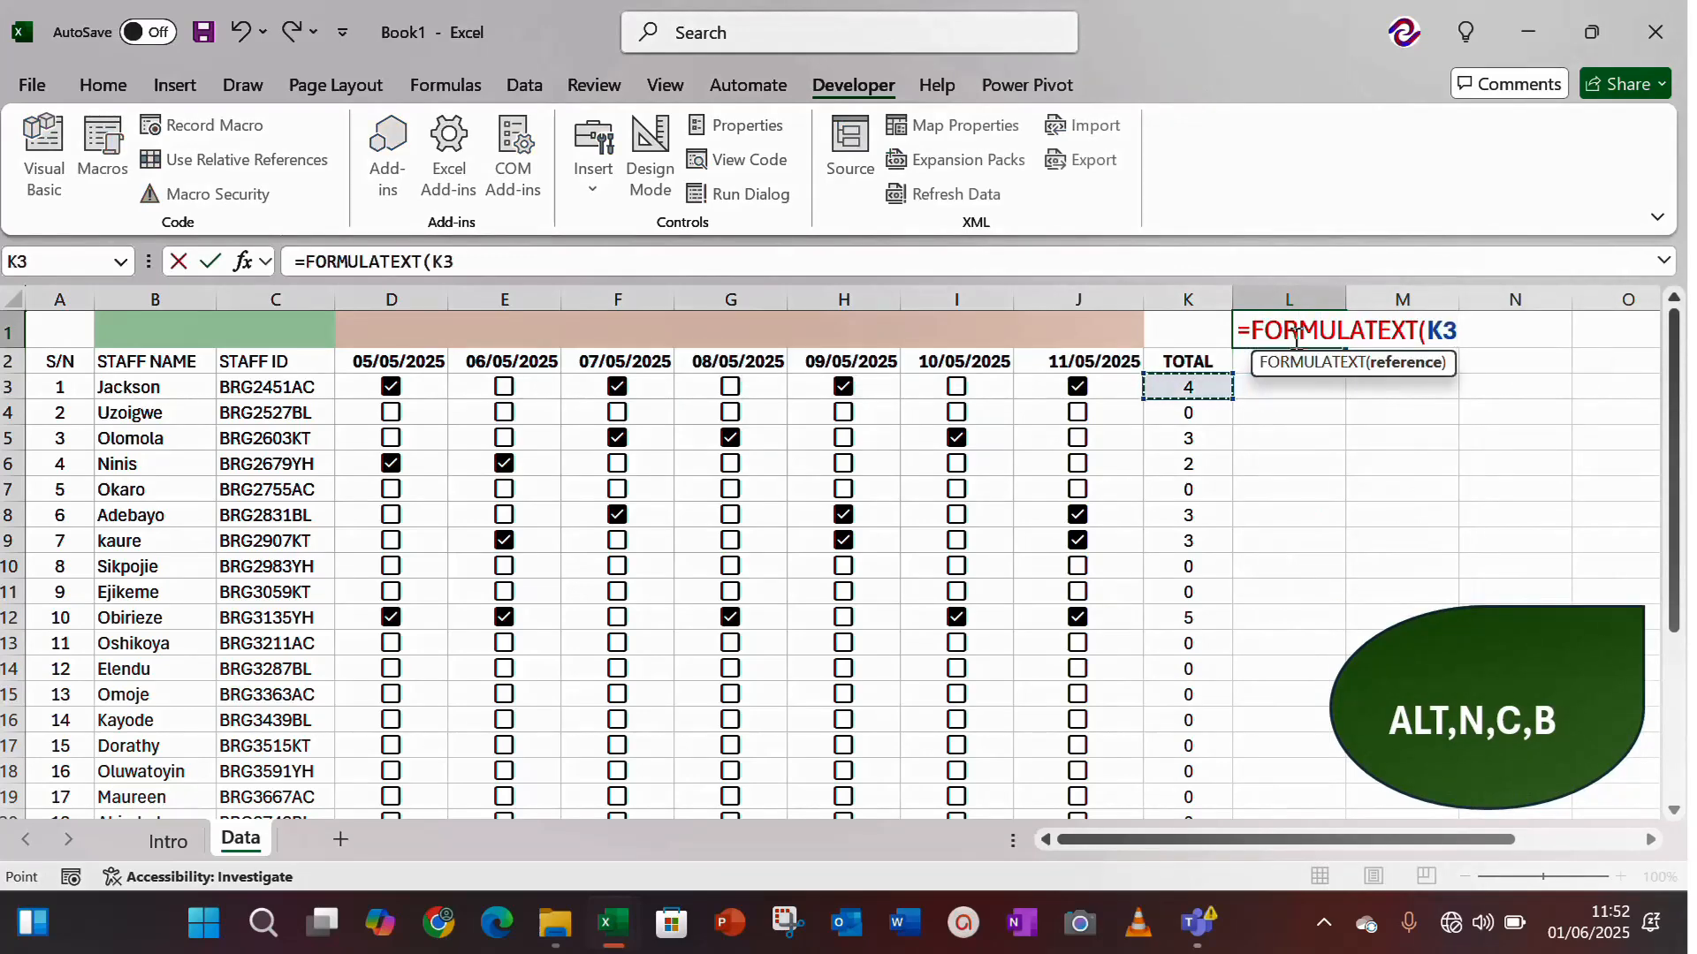
pyautogui.press('Return')
pyautogui.click(1295, 336)
pyautogui.press('Down')
pyautogui.press('Down')
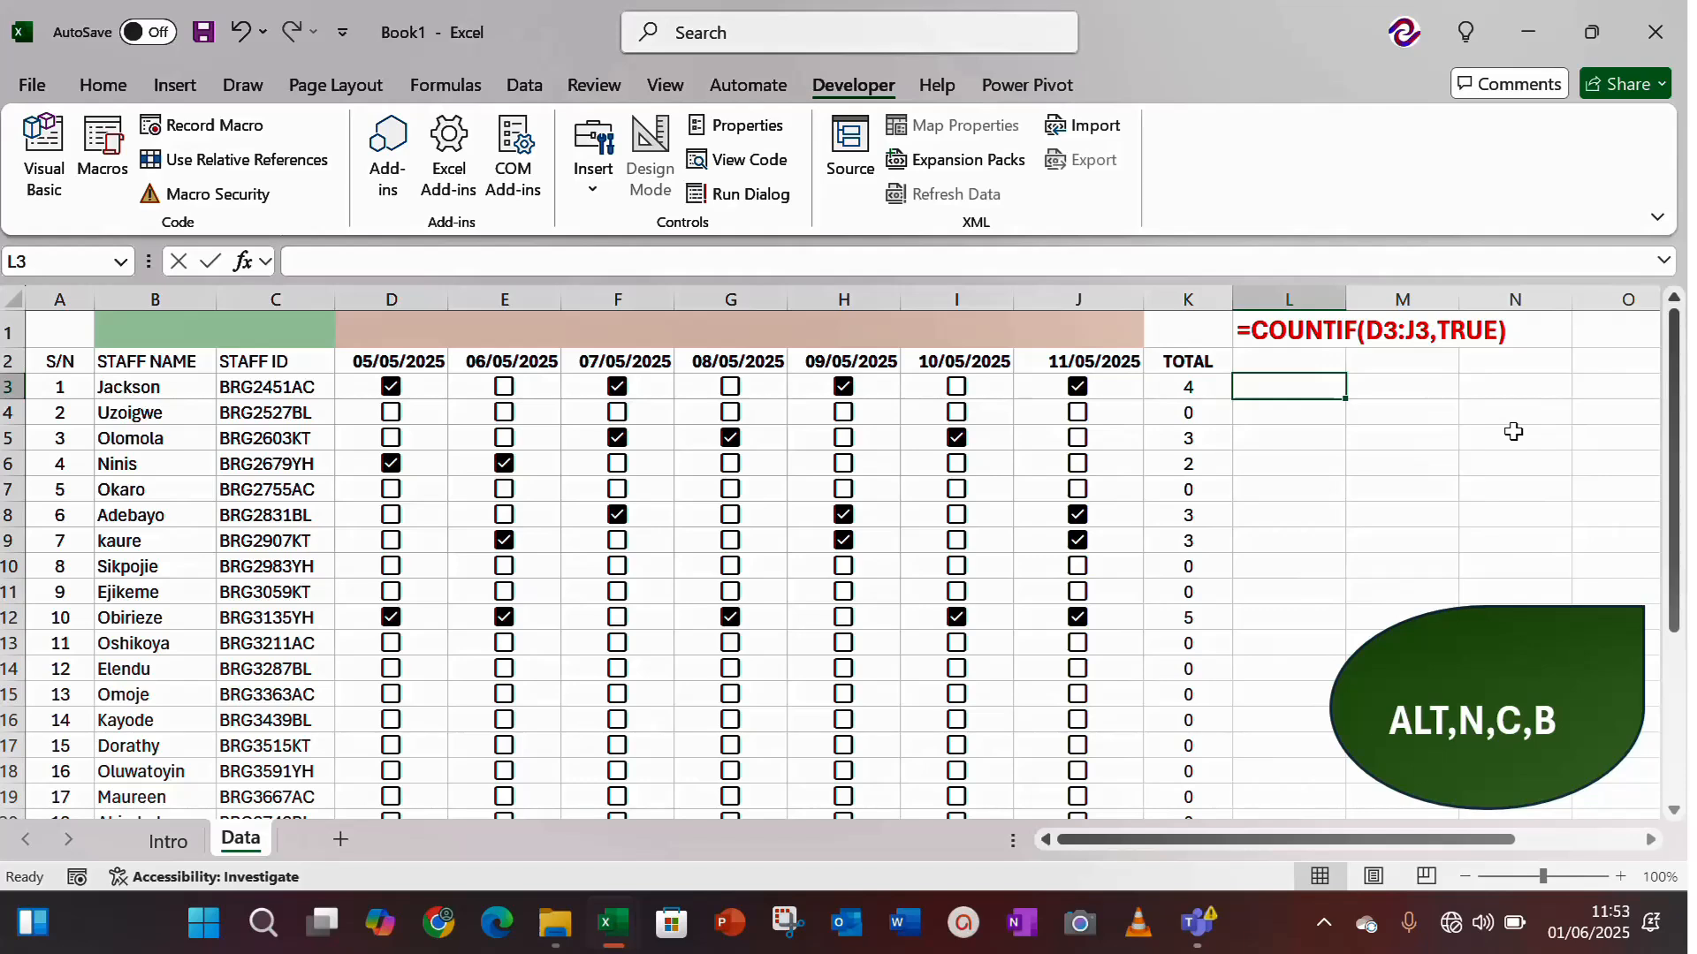
# Untick the first staff member's checkboxes for 11/05/2025 and 09/05/2025 (J3 and H3).
pyautogui.click(1077, 386)
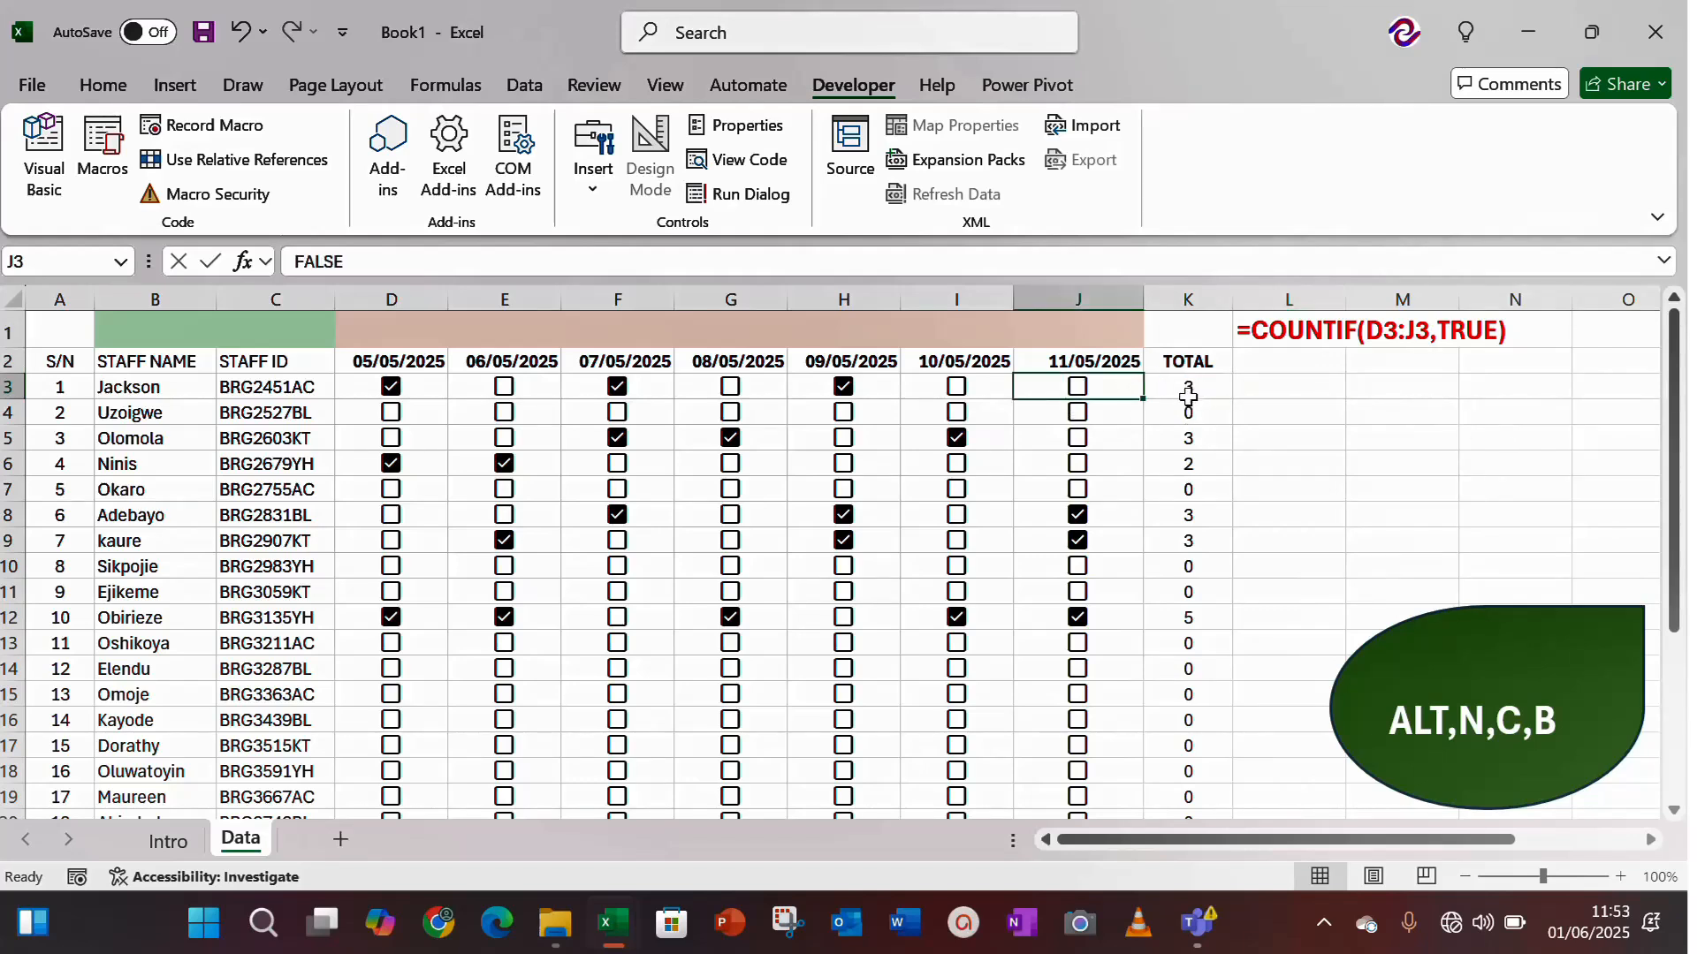
pyautogui.click(841, 393)
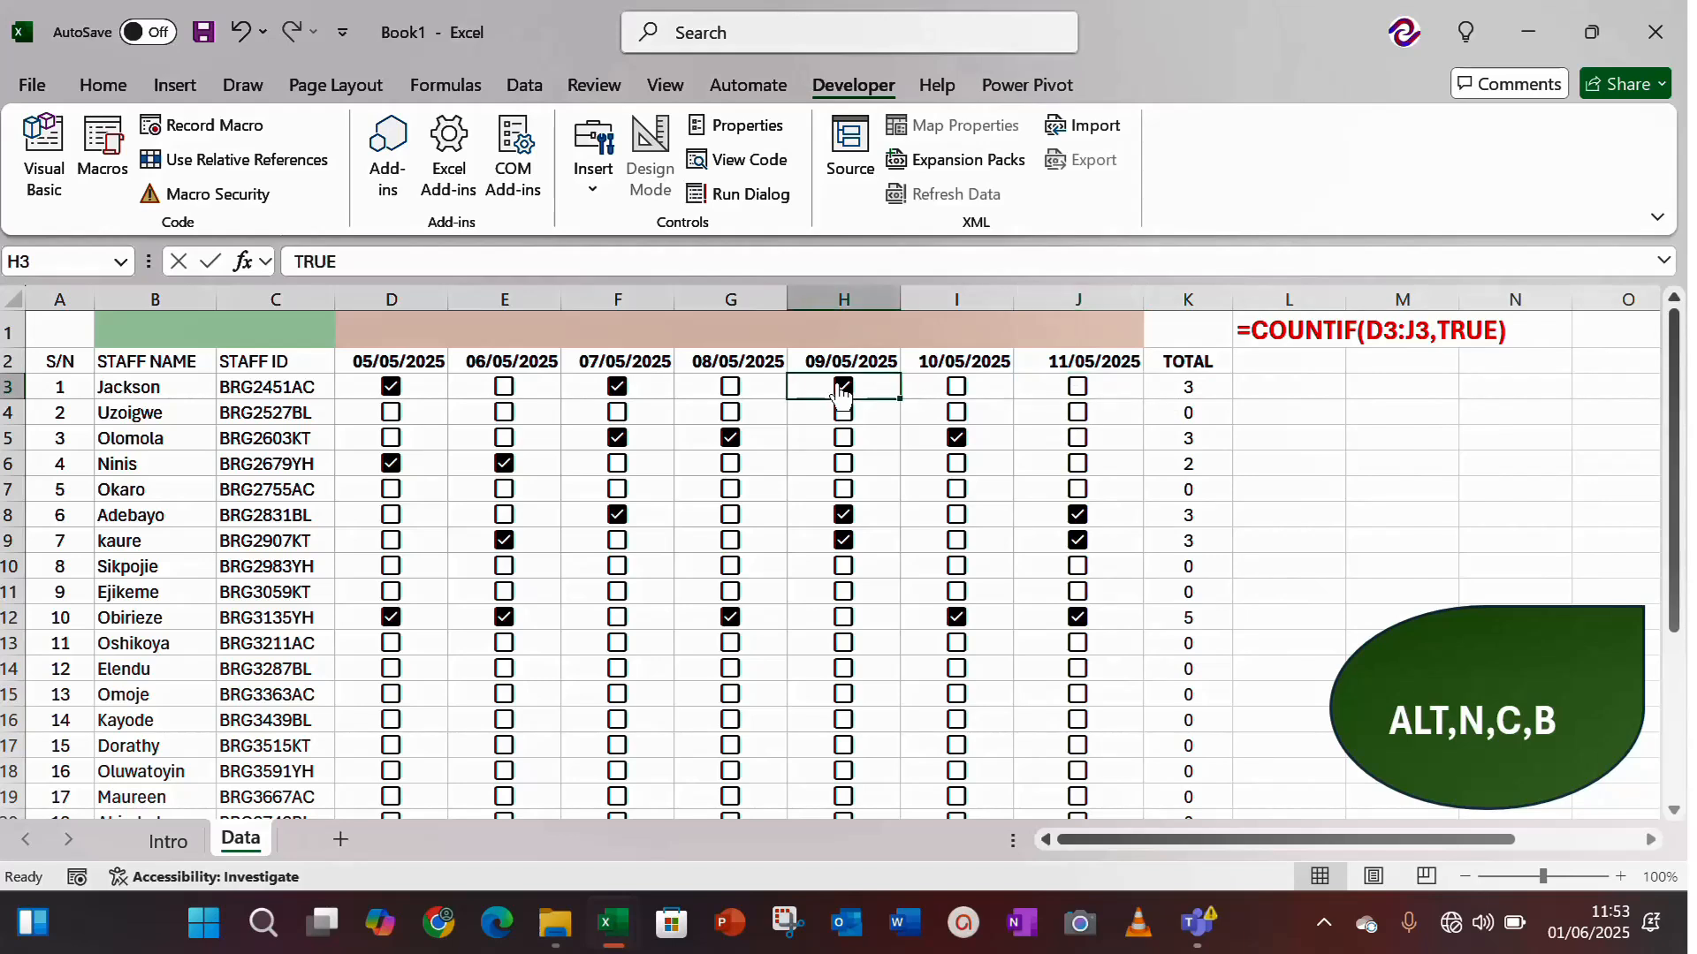
pyautogui.click(841, 393)
pyautogui.click(1375, 460)
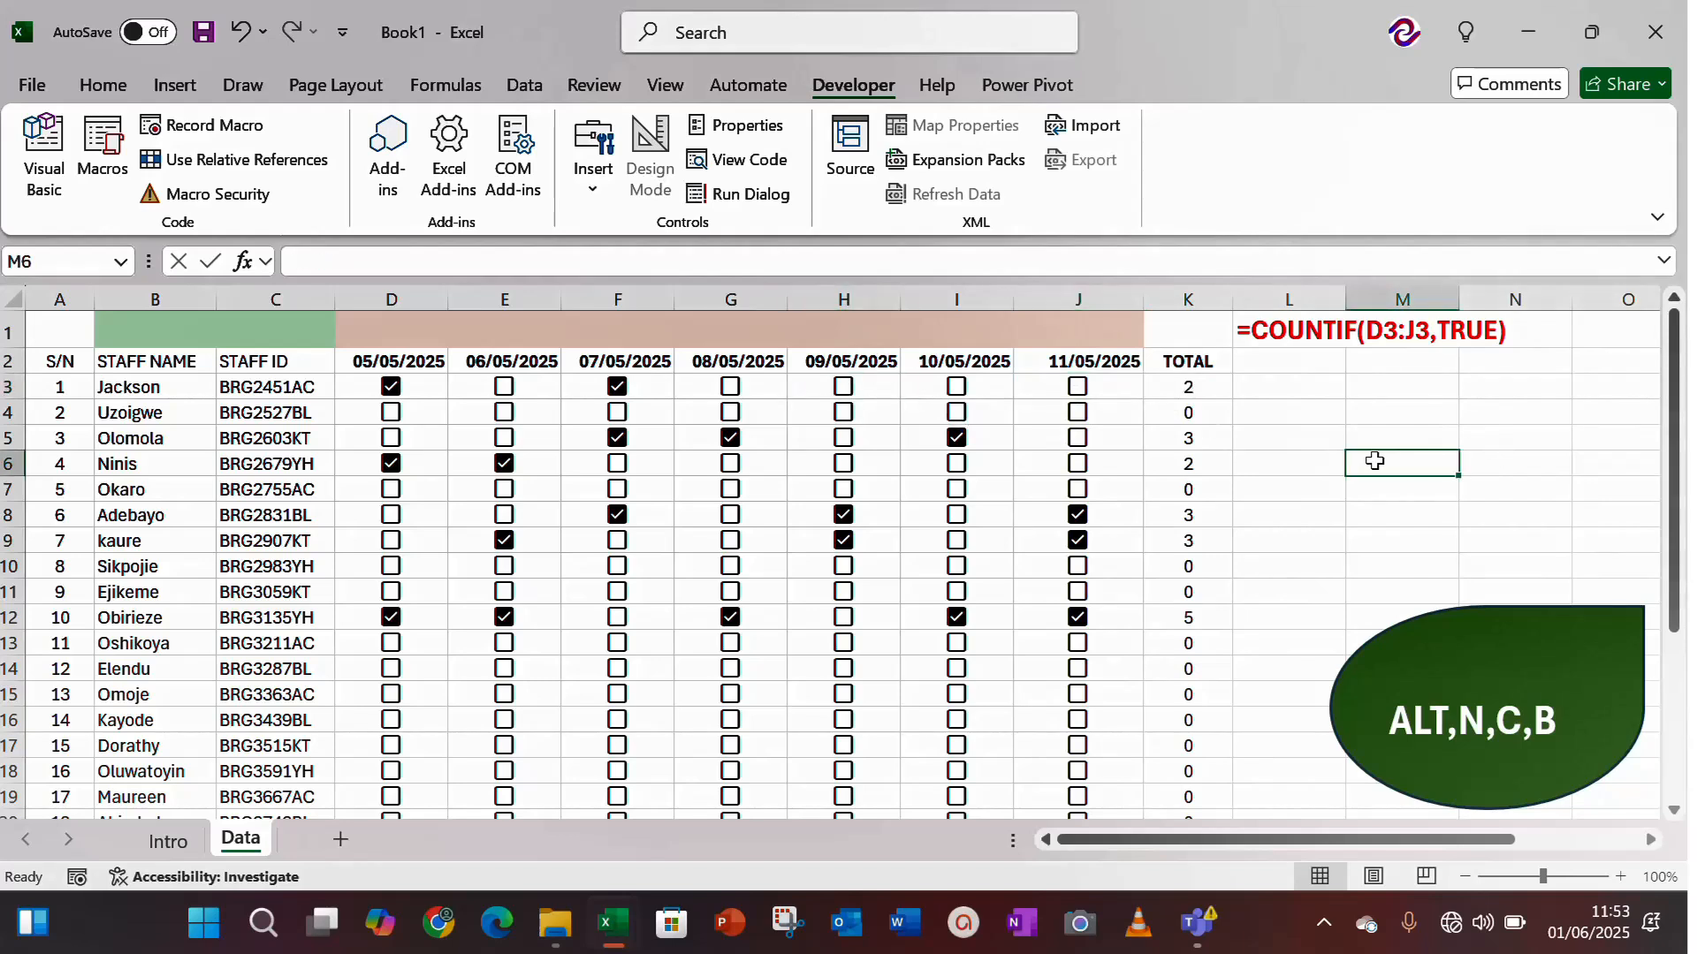